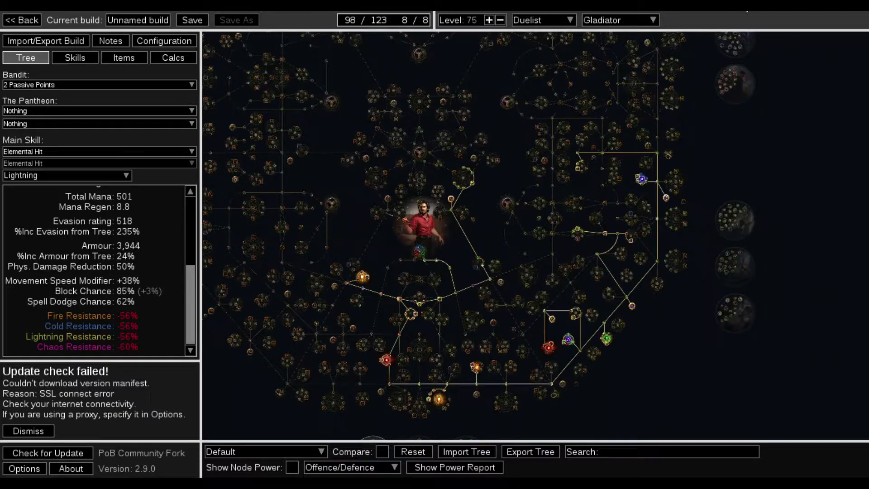
- In the Gladiator ascendancy, unallocate Outmatch and Outlast and Violent Retaliation together with the small nodes leading to them
scroll(430, 227, "up", 3)
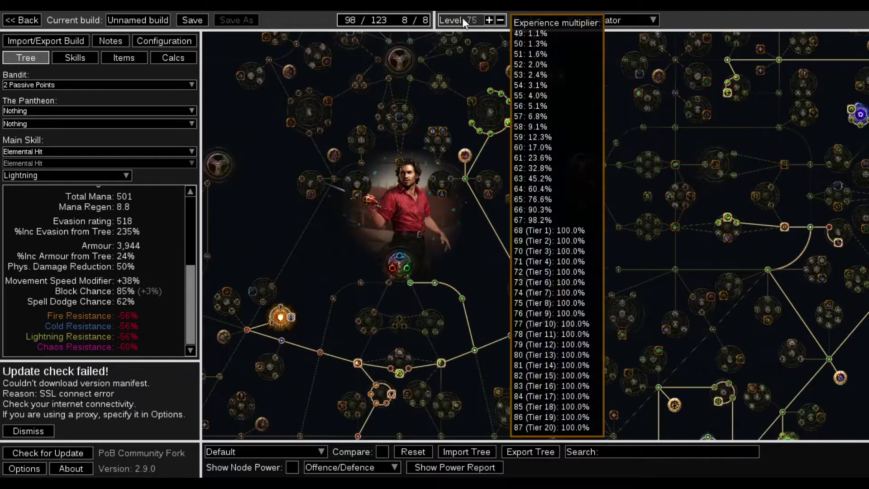
left_click_drag(467, 286, 566, 68)
scroll(509, 386, "up", 3)
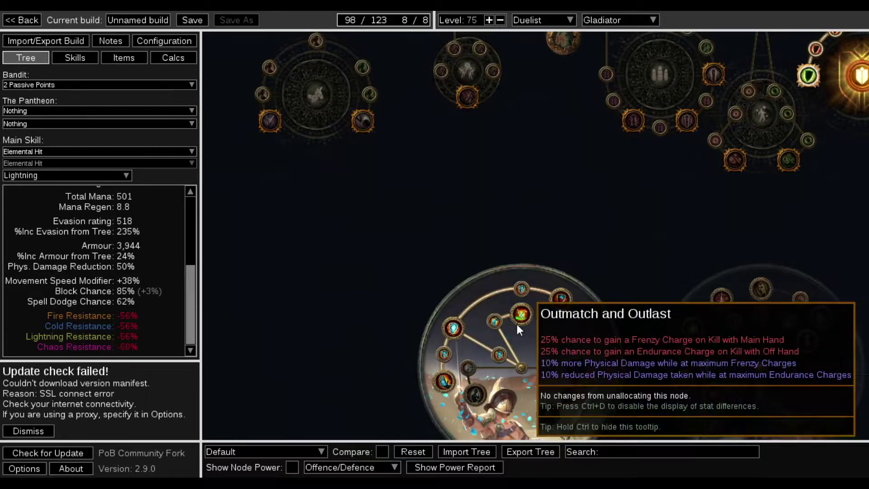
left_click(521, 314)
left_click(496, 321)
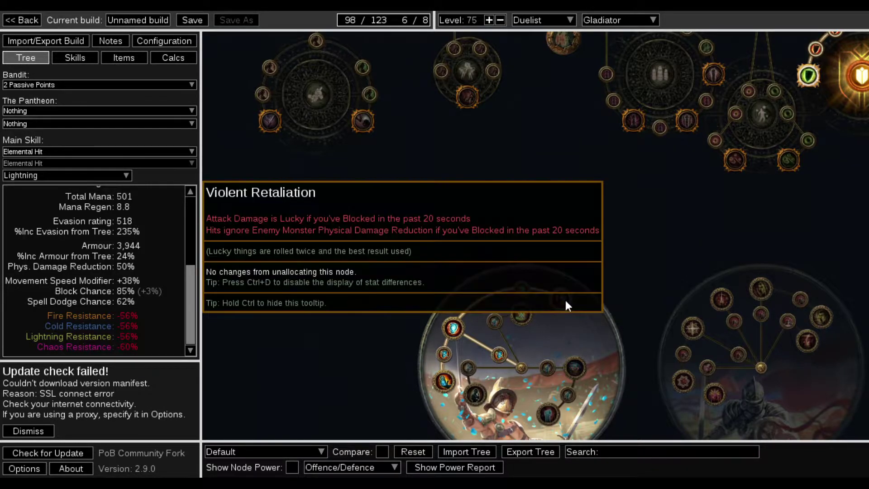
left_click(564, 298)
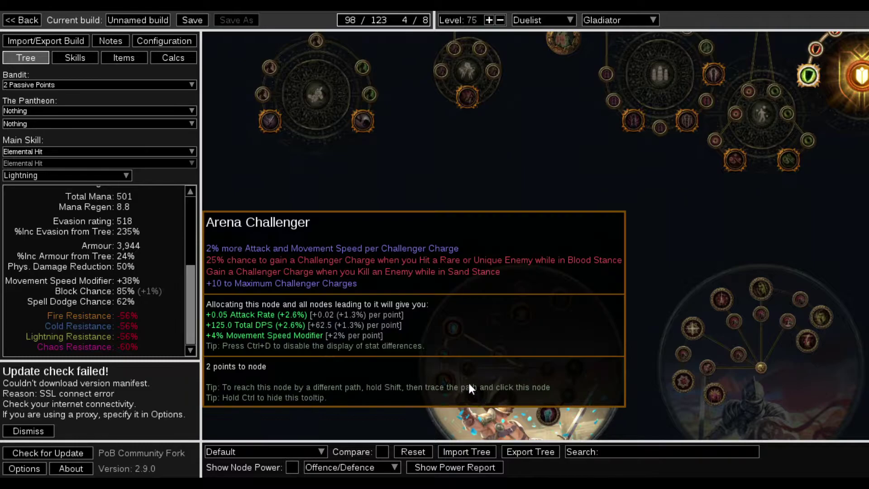
- Allocate Arena Challenger and Outmatch and Outlast, including their small nodes, in the Gladiator ascendancy
left_click(468, 372)
left_click(475, 391)
left_click(498, 319)
left_click(522, 313)
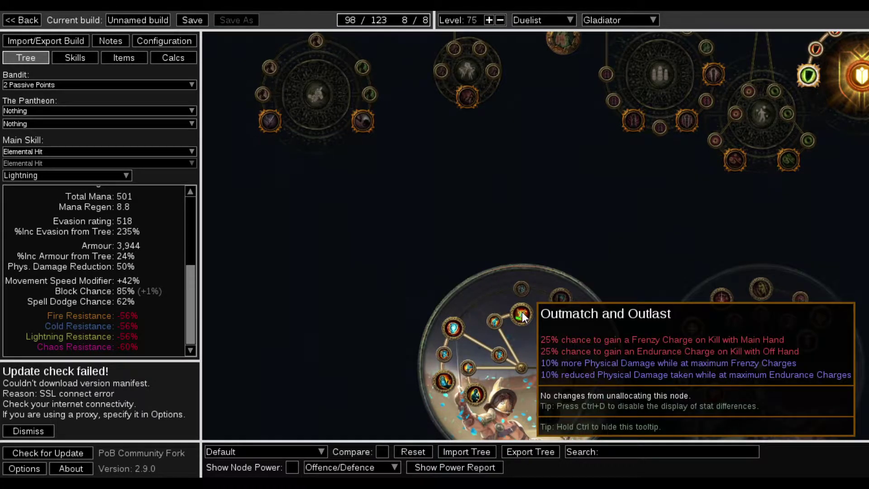
left_click_drag(569, 338, 542, 311)
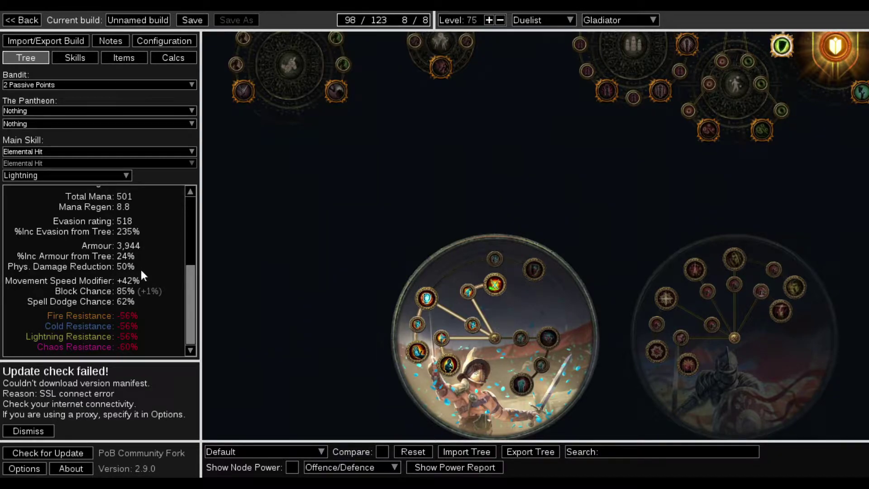
- Examine the character's attributes, defences and resistances along with the spent passive points
scroll(142, 275, "up", 1)
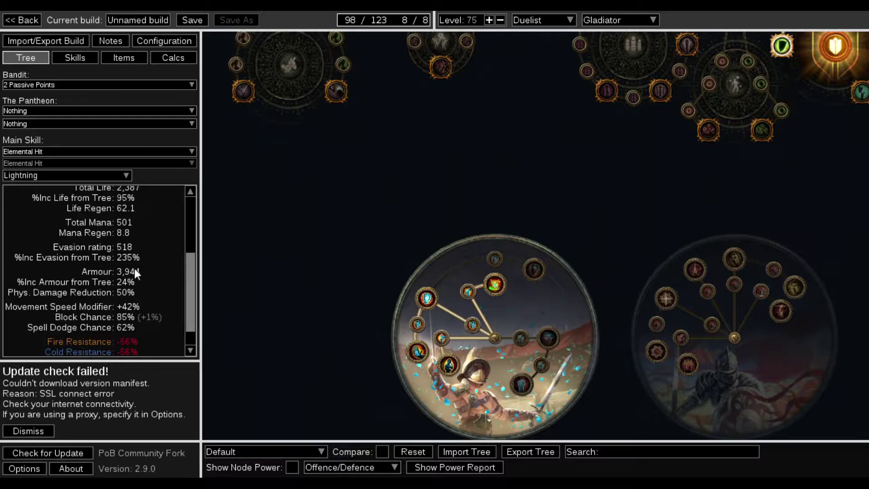
scroll(145, 272, "up", 2)
scroll(635, 160, "down", 5)
scroll(570, 154, "down", 1)
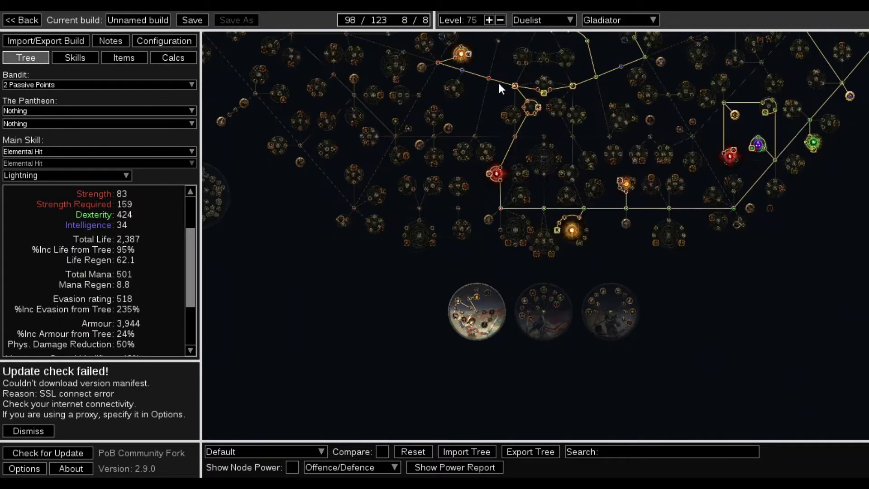
left_click_drag(488, 108, 466, 142)
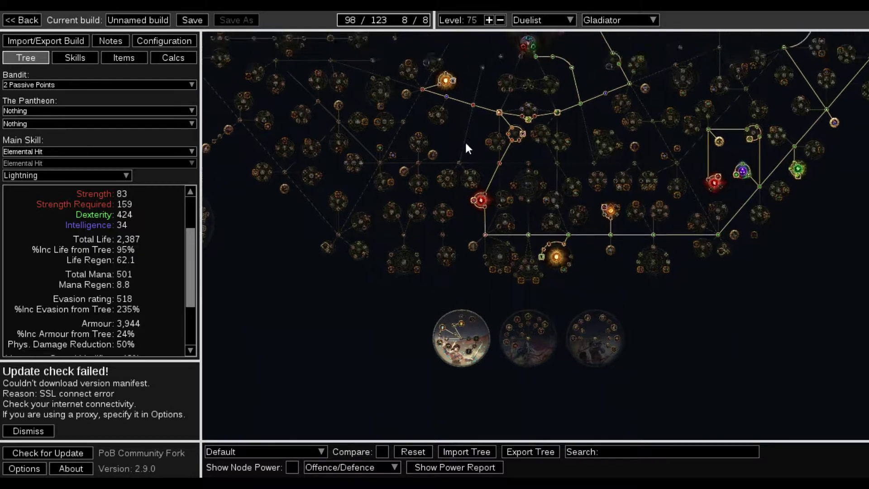
scroll(171, 319, "down", 3)
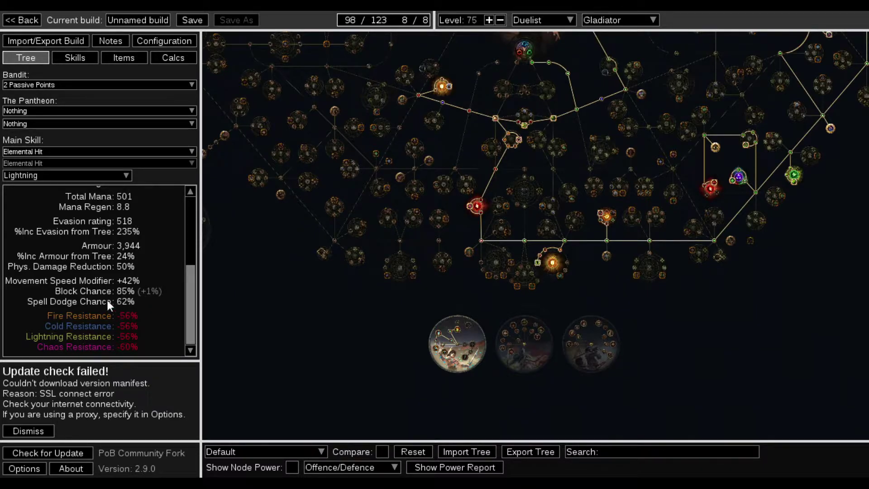
mouse_move(392, 23)
- Allocate the Instinct spell suppression notable with the whole path leading to it, leaving Spell Suppression Mastery unassigned
left_click_drag(838, 202, 525, 451)
left_click_drag(634, 194, 619, 321)
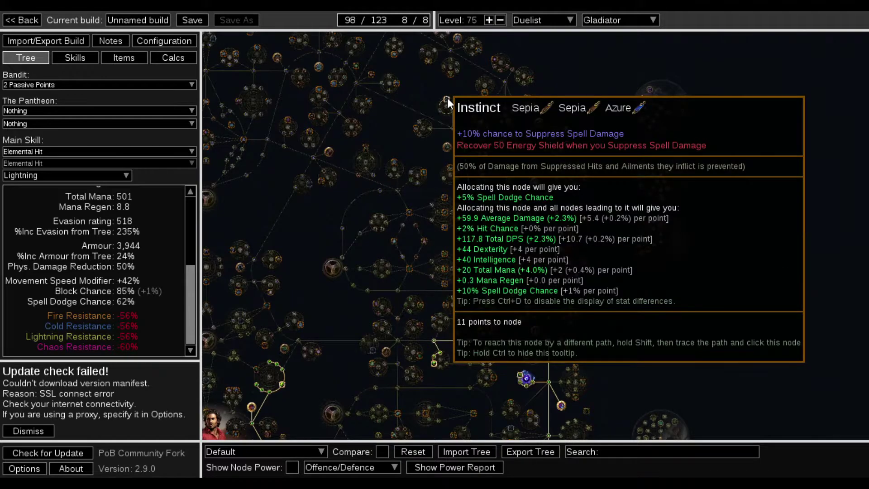
left_click(447, 98)
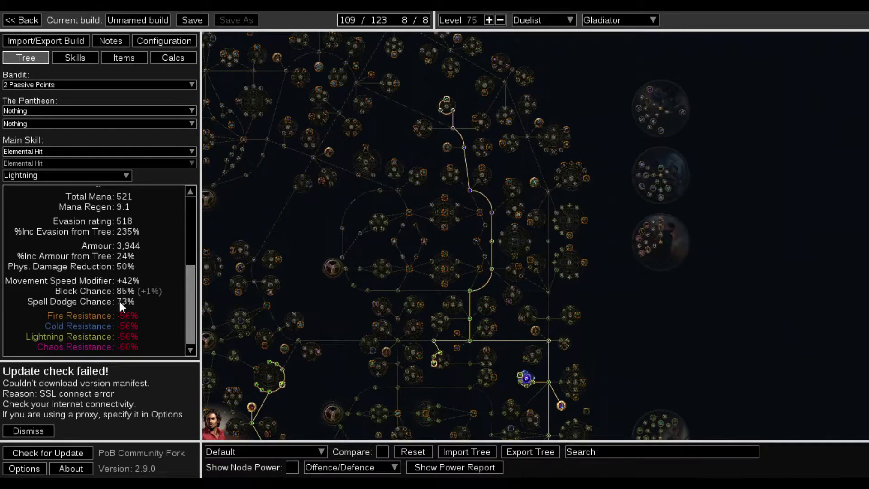
left_click(447, 106)
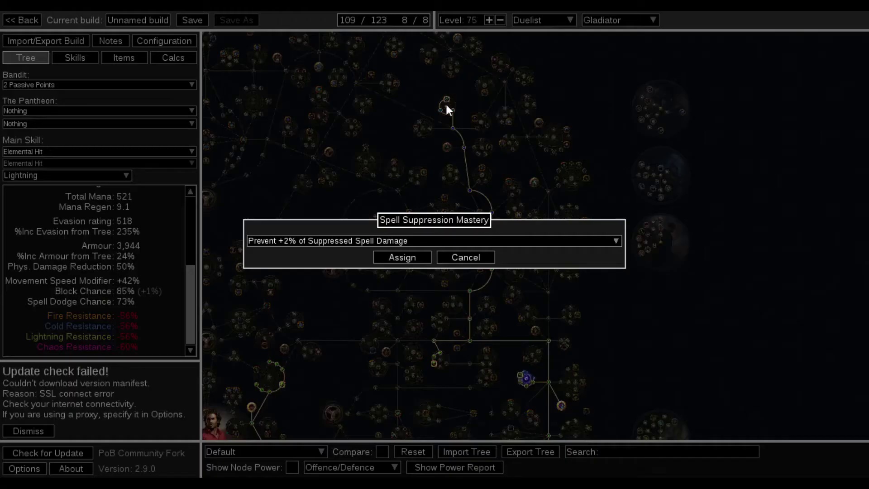
left_click(476, 259)
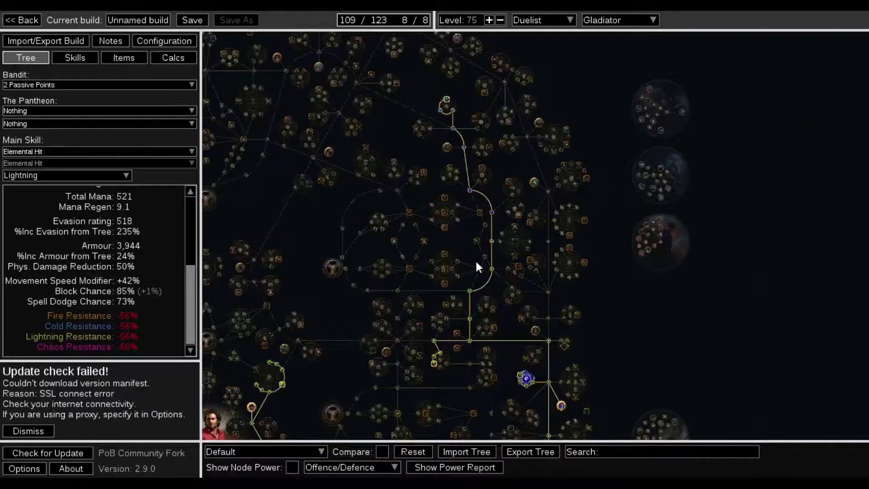
- Extend the eastern vertical path through the life cluster and link it to the route leading up to Instinct
left_click(548, 317)
left_click(548, 292)
left_click(522, 276)
left_click(516, 267)
scroll(509, 269, "up", 5)
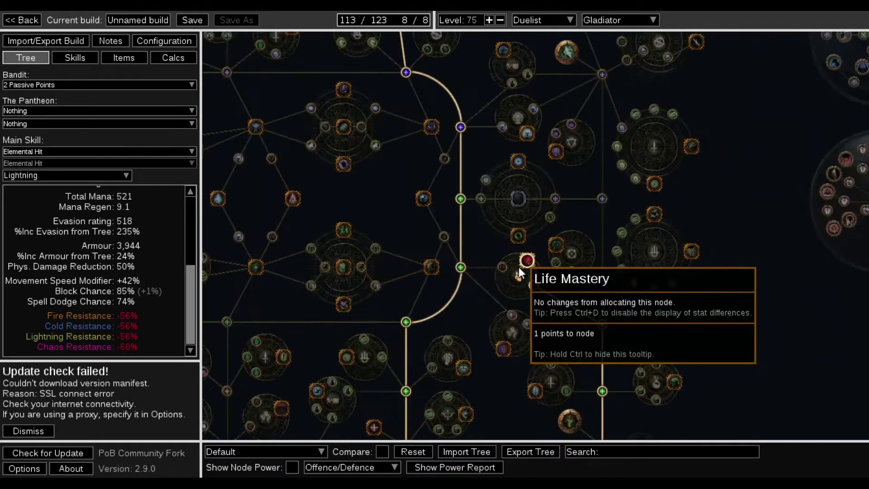
left_click(500, 267)
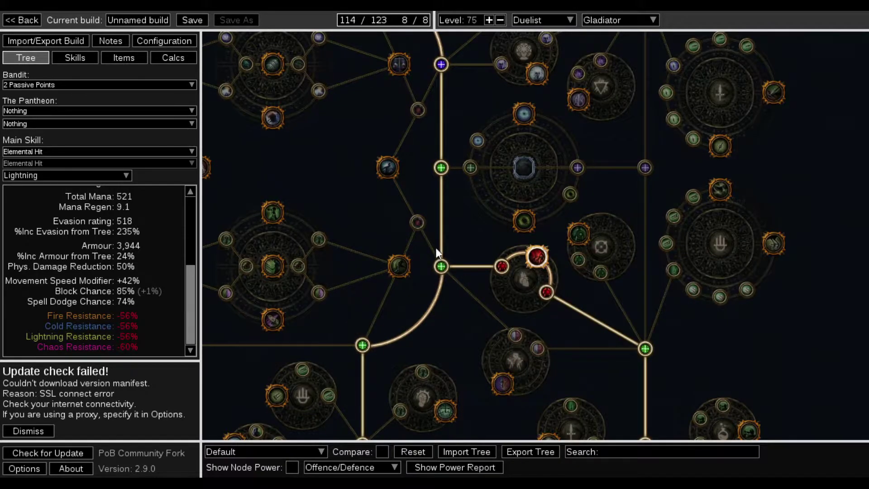
- Reroute the path to Instinct through the two notables northwest of the life cluster and unallocate the bypassed intelligence node
left_click(417, 222)
left_click(387, 167)
left_click_drag(393, 137, 429, 272)
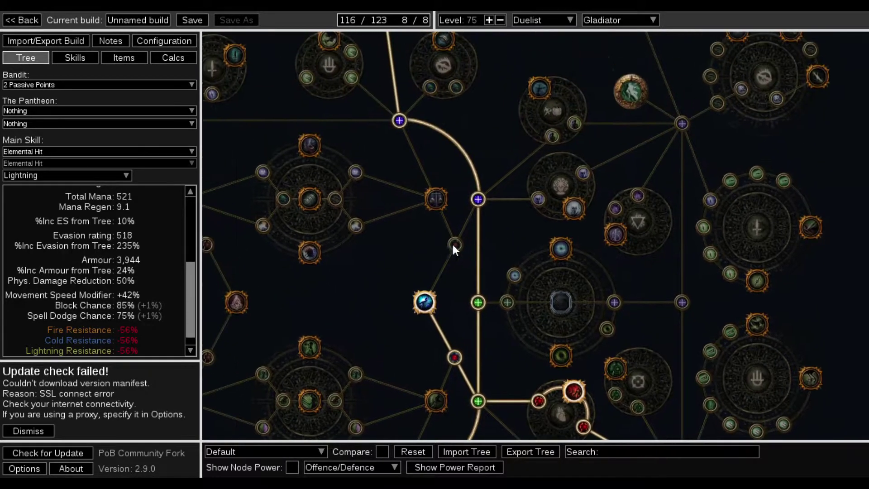
left_click(455, 245)
left_click(438, 199)
left_click(480, 200)
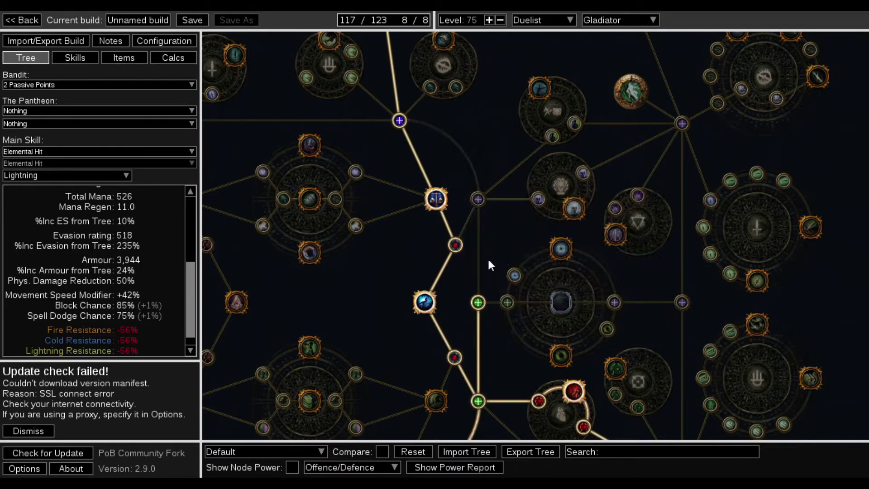
- Unallocate the redundant dexterity nodes on the old connecting route southwest of the life cluster
scroll(502, 335, "down", 1)
scroll(503, 335, "down", 1)
left_click_drag(509, 357, 517, 146)
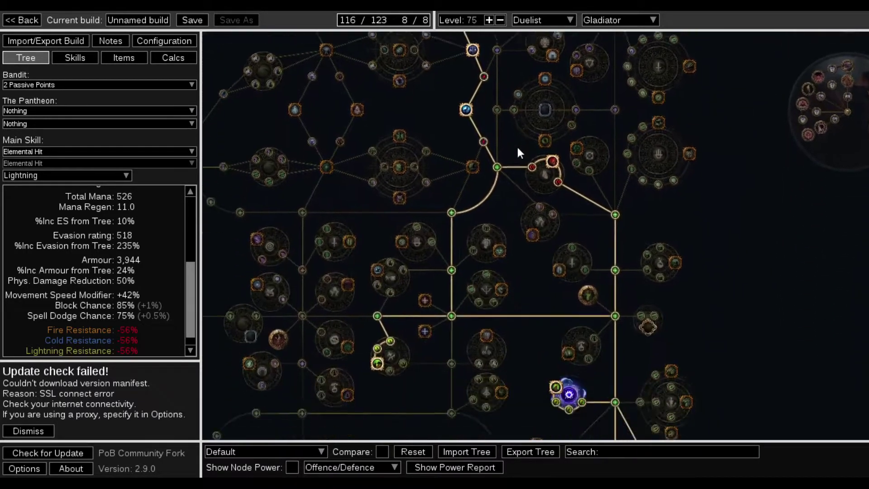
left_click(452, 205)
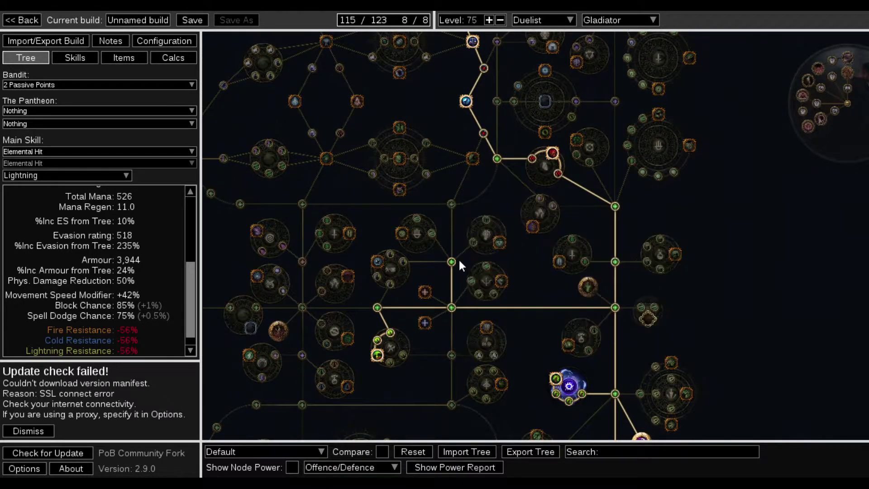
left_click(451, 262)
scroll(532, 264, "down", 3)
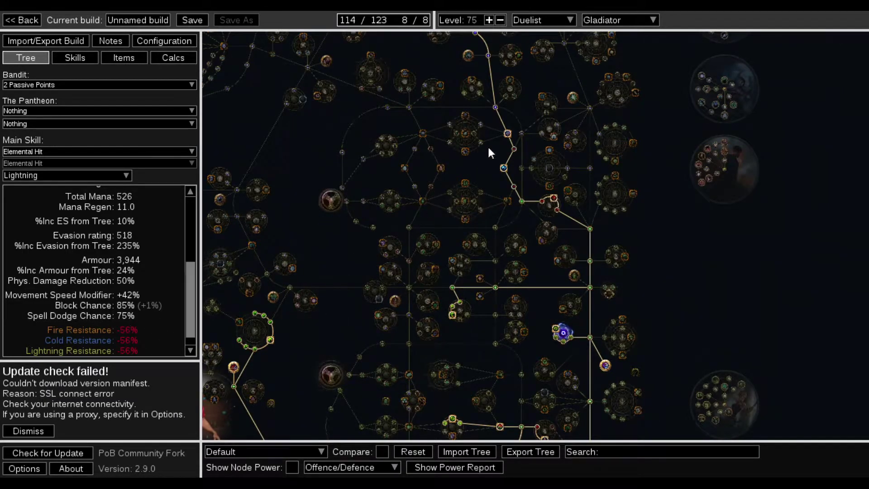
- Examine the level required for the allocated points and the chosen routes and clusters across the passive tree
mouse_move(375, 23)
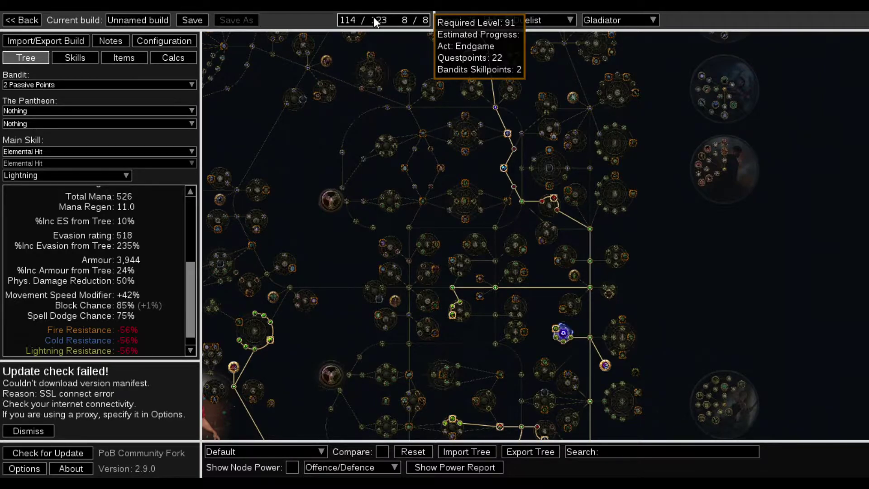
scroll(652, 216, "up", 2)
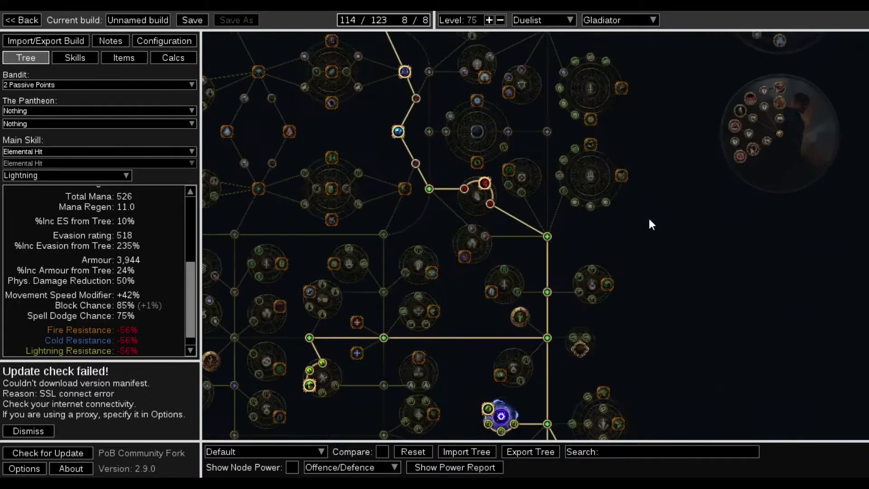
left_click_drag(646, 143, 678, 275)
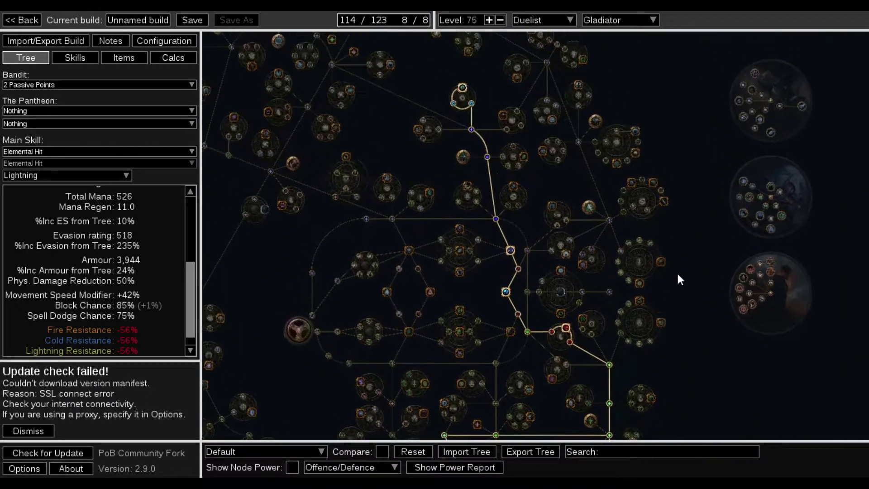
scroll(472, 148, "down", 3)
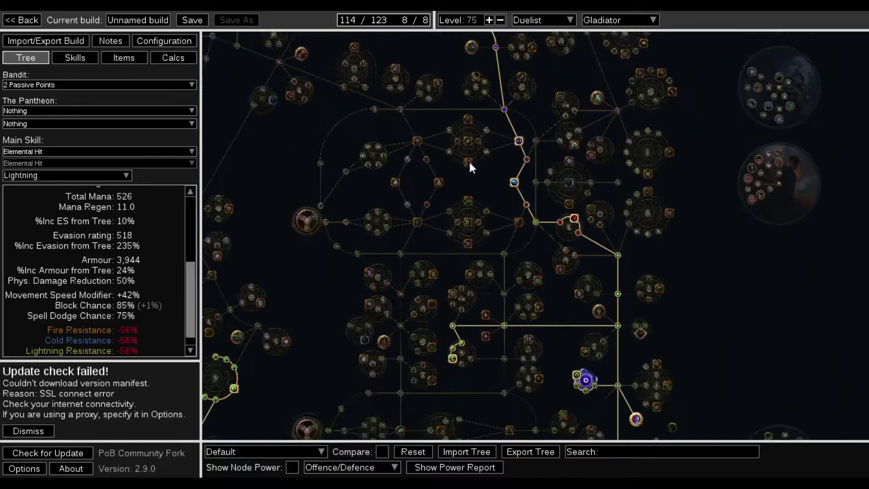
scroll(500, 151, "down", 2)
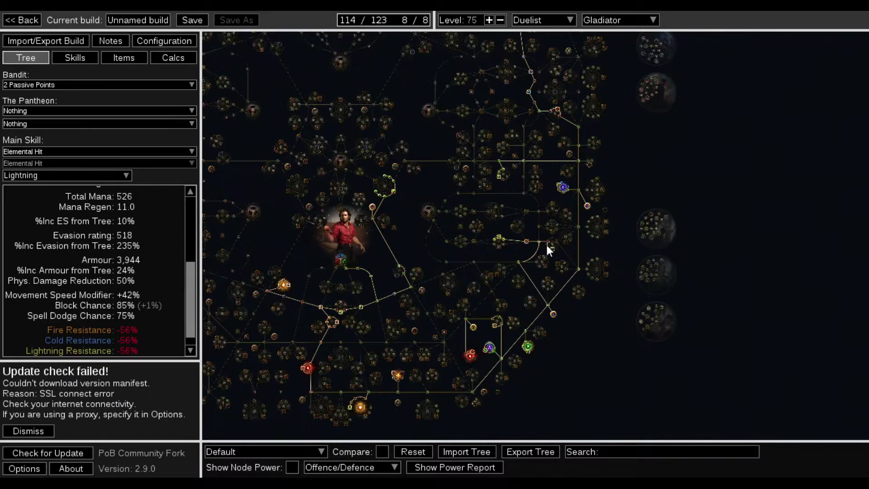
left_click_drag(353, 258, 541, 268)
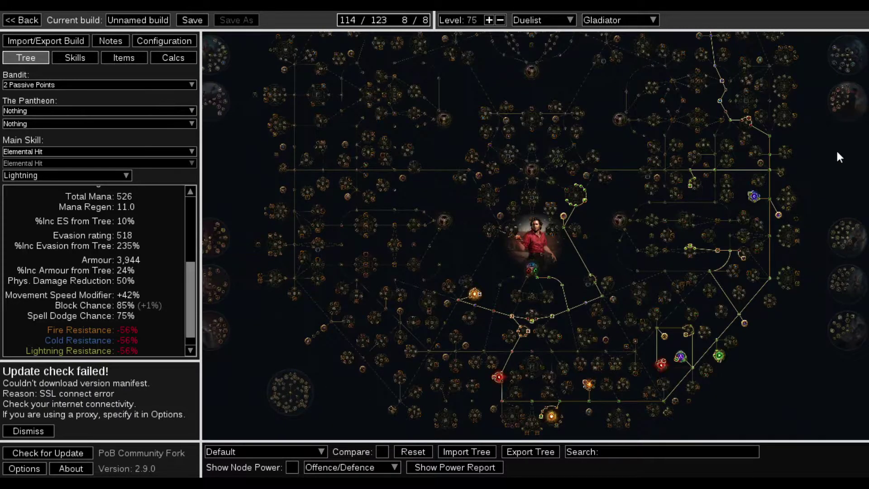
left_click_drag(836, 149, 716, 222)
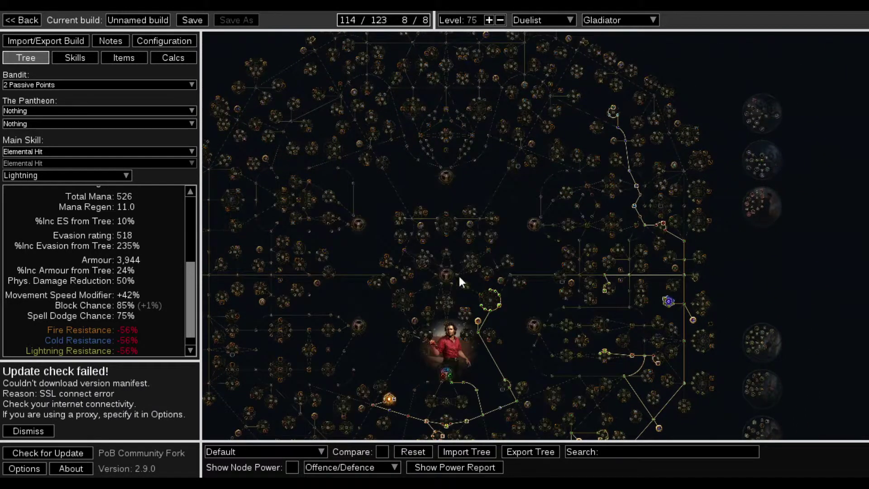
left_click_drag(519, 336, 527, 186)
scroll(547, 238, "up", 4)
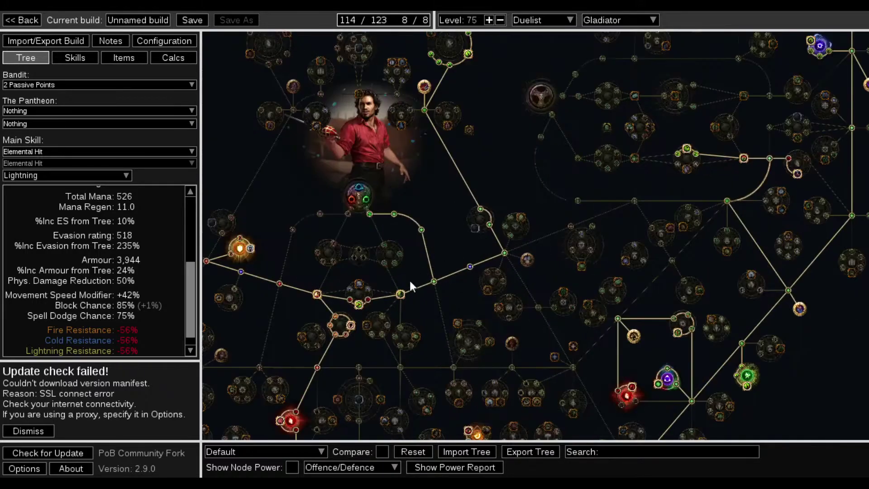
left_click_drag(380, 322, 435, 258)
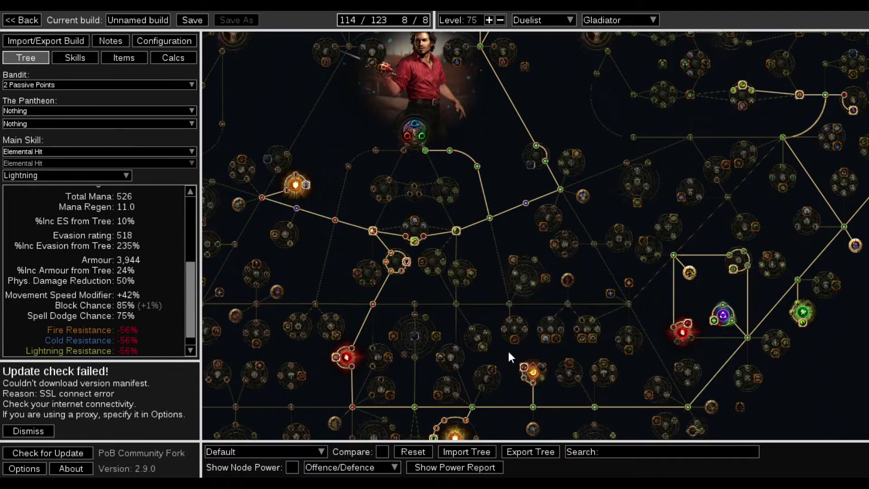
left_click_drag(721, 264, 592, 306)
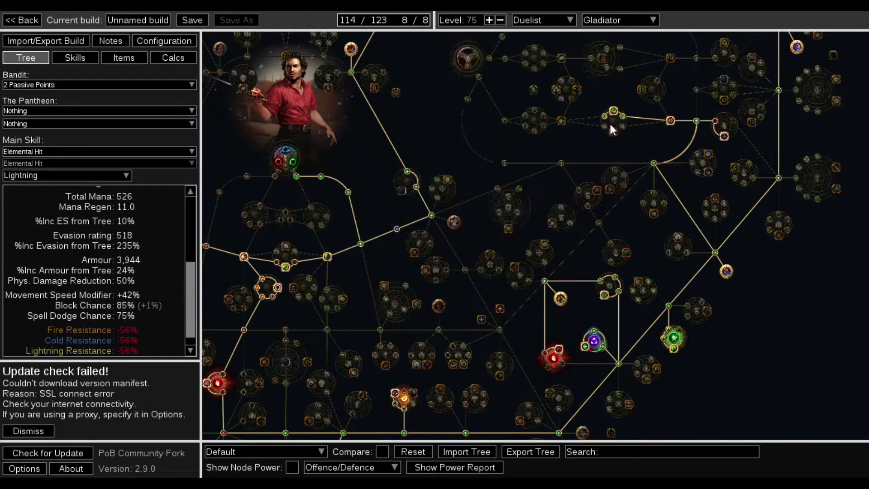
- Unallocate the green-highlighted cluster and its connecting nodes on the southeastern edge of the passive tree
left_click_drag(794, 242, 687, 382)
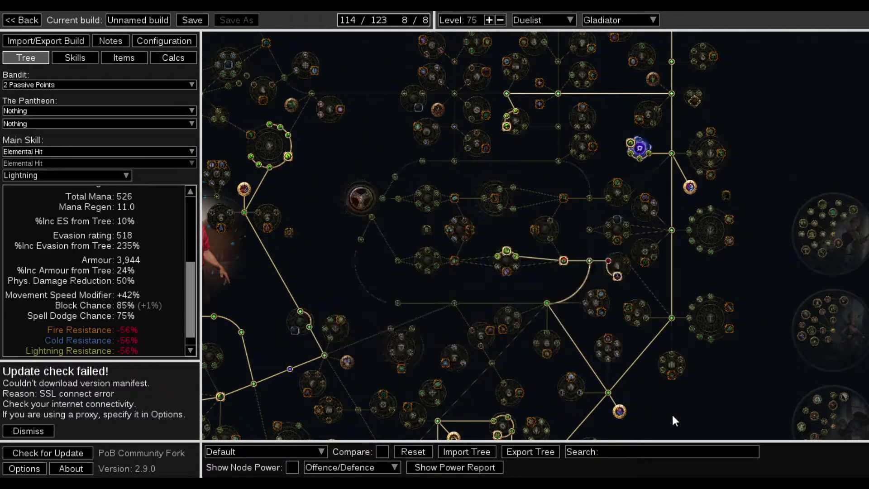
left_click_drag(673, 425, 703, 222)
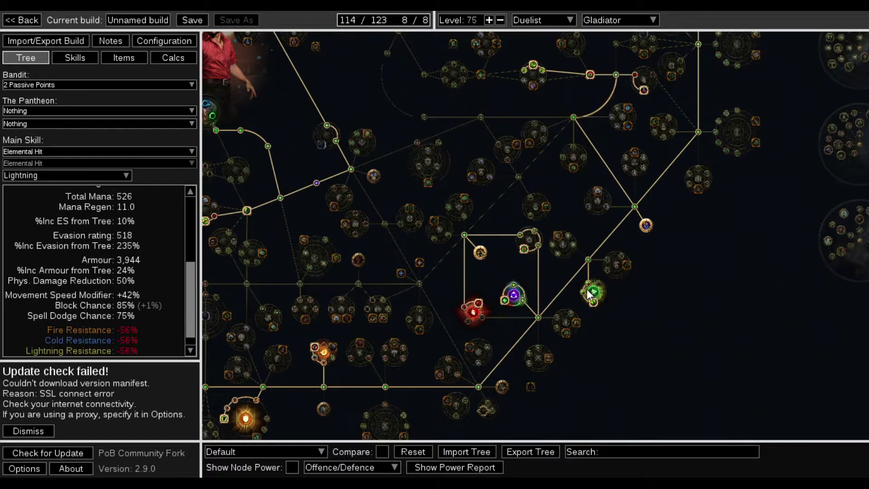
left_click(589, 285)
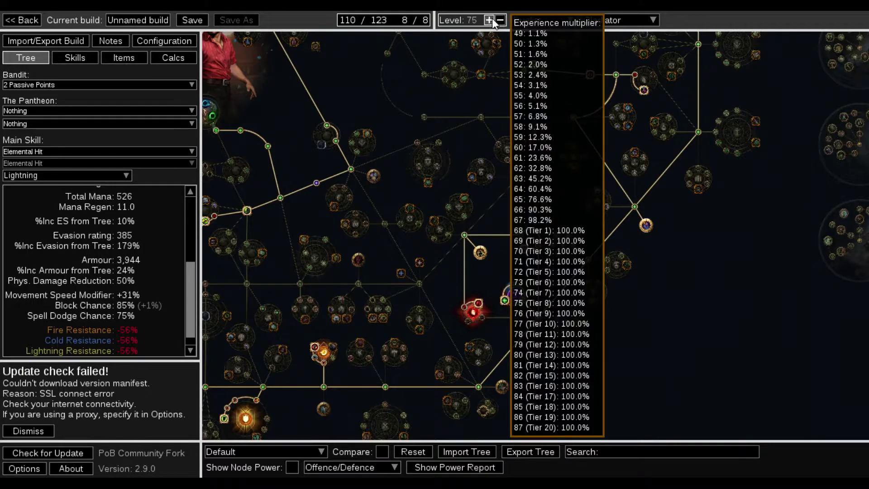
- Raise the character level to 83
left_click(491, 20)
left_click(490, 20)
left_click(491, 20)
left_click(491, 20)
left_click(491, 20)
left_click(491, 20)
left_click(491, 20)
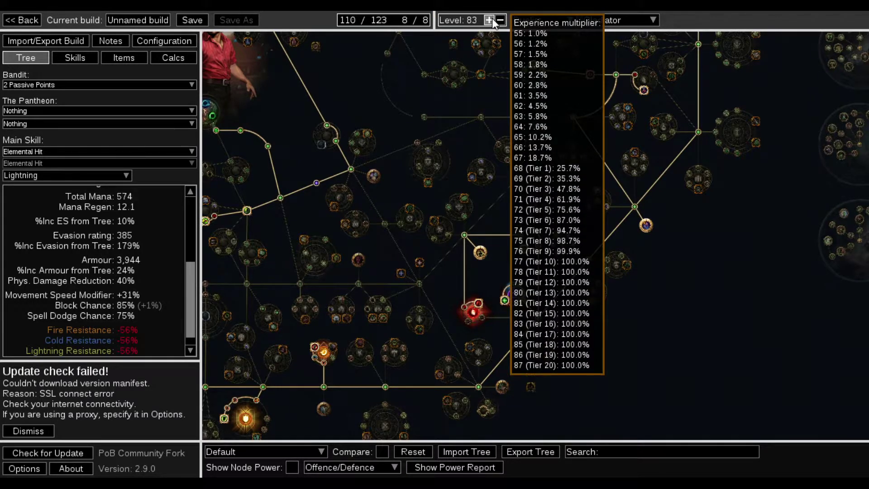
- Raise the character level to 87
left_click(491, 20)
left_click(491, 20)
left_click(490, 20)
left_click(491, 20)
left_click(491, 20)
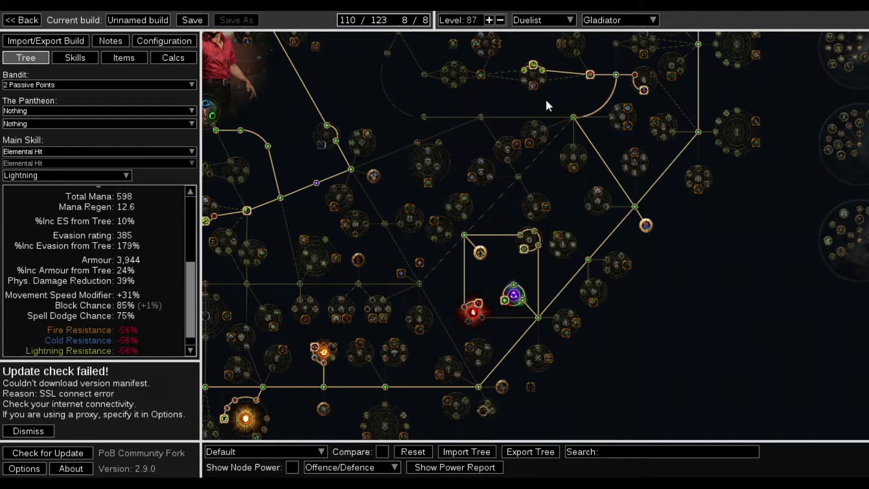
- Unallocate the long northern branch of the passive tree, including the Dexterity node connecting it to the eastern vertical route
scroll(555, 97, "down", 1)
left_click_drag(697, 86, 638, 244)
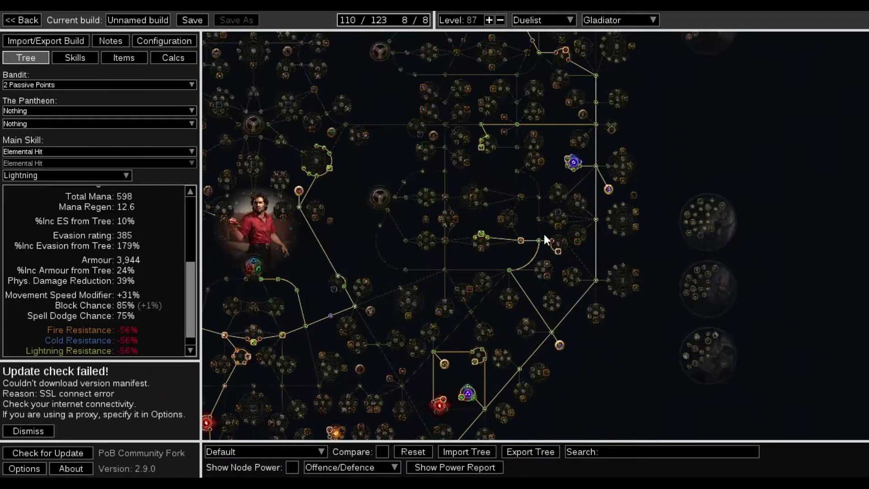
mouse_move(488, 143)
left_click_drag(656, 131, 694, 255)
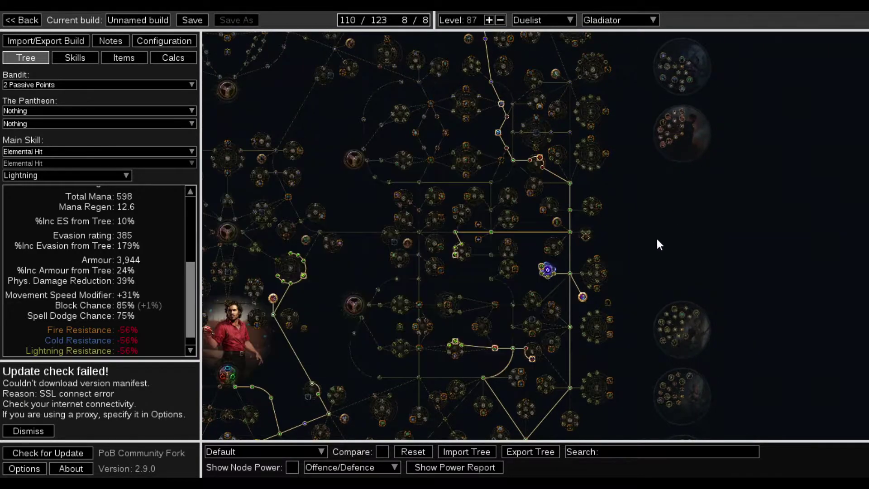
left_click_drag(656, 230, 650, 291)
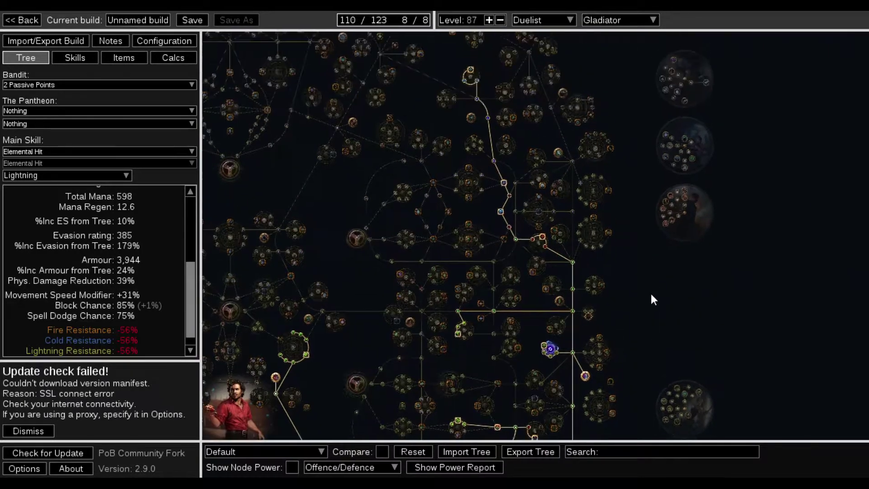
left_click(573, 264)
left_click(574, 288)
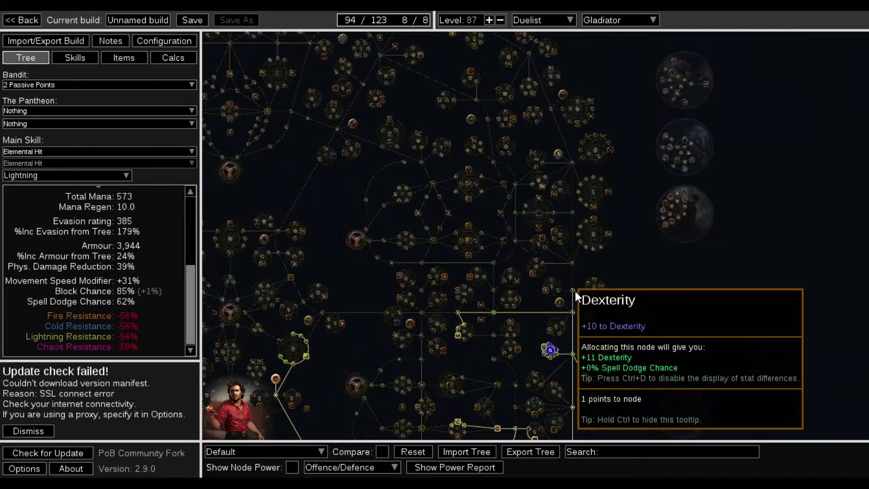
- Lower the character level to 71
left_click_drag(574, 289, 588, 246)
left_click_drag(678, 257, 717, 164)
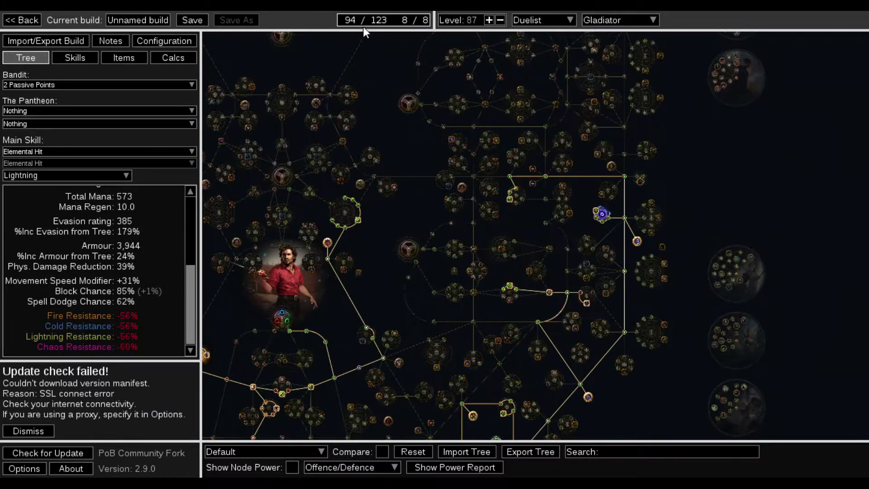
left_click(500, 20)
left_click(500, 21)
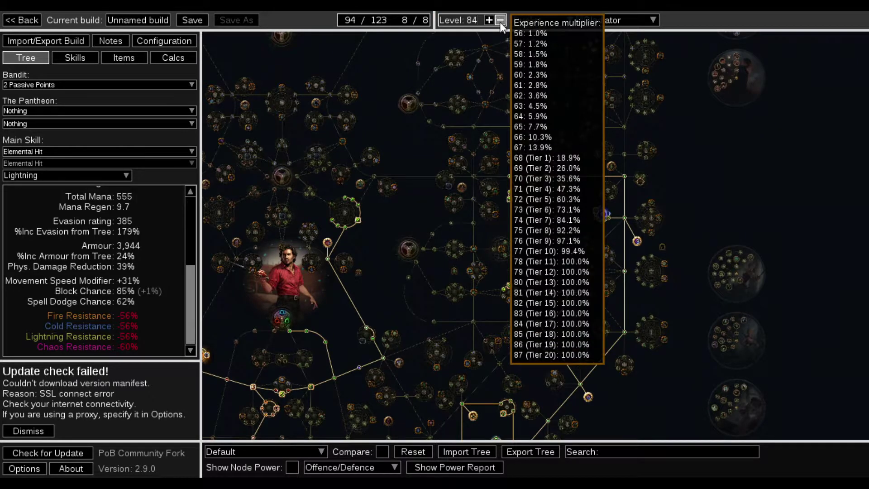
left_click(499, 20)
left_click(500, 21)
left_click(499, 20)
left_click(500, 21)
left_click(499, 20)
left_click(500, 20)
left_click(499, 20)
left_click(499, 20)
left_click(500, 21)
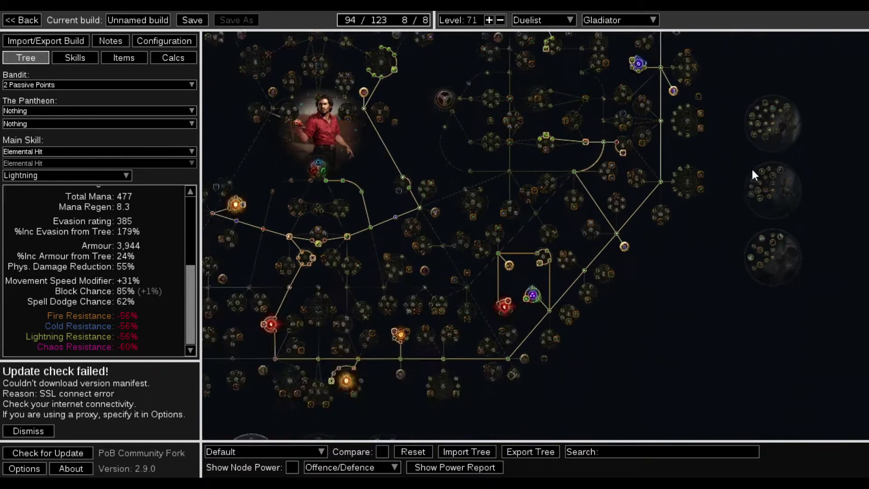
- Allocate the Versatile Combatant keystone at the southern edge of the tree and review the build's life, armour and block stats
left_click_drag(761, 152, 825, 89)
mouse_move(510, 229)
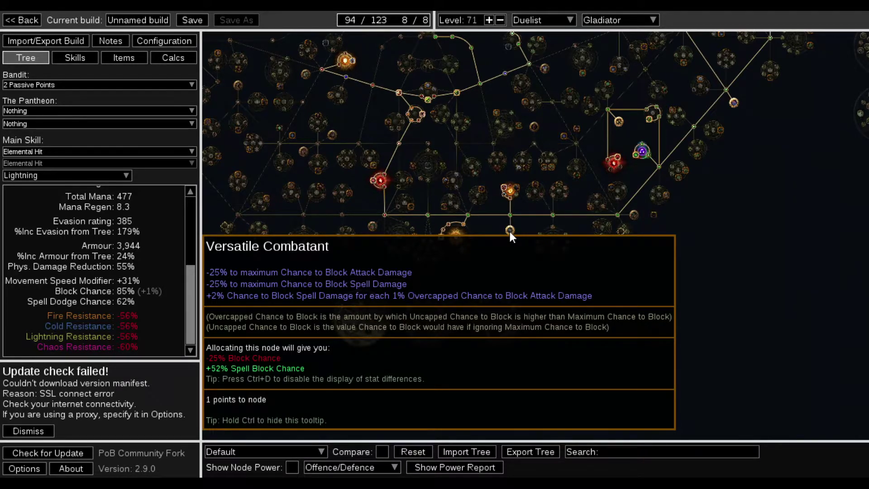
left_click(510, 231)
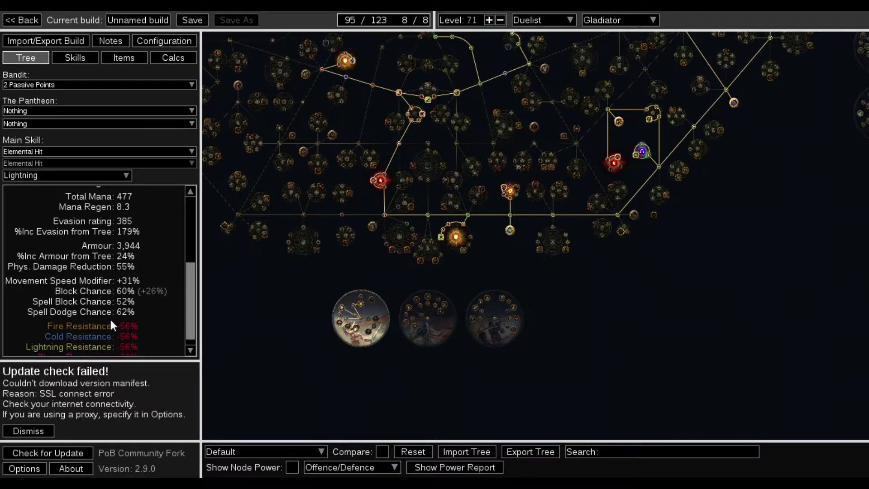
scroll(136, 308, "up", 3)
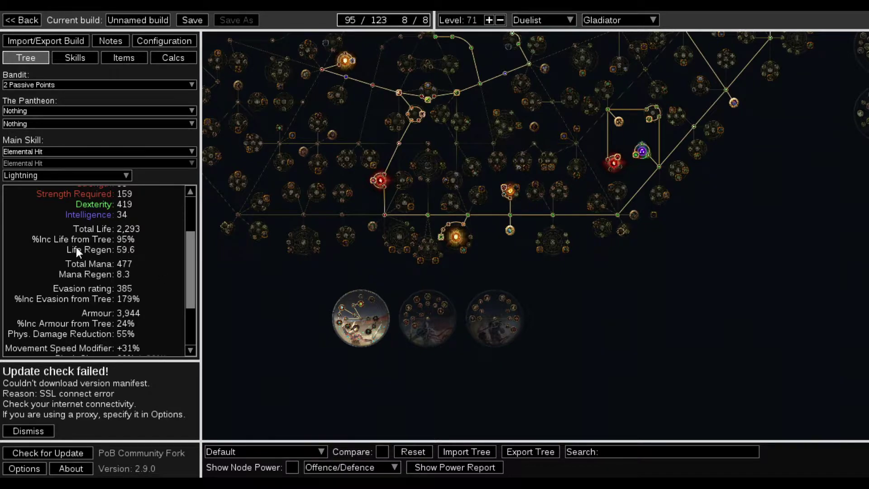
scroll(131, 274, "down", 1)
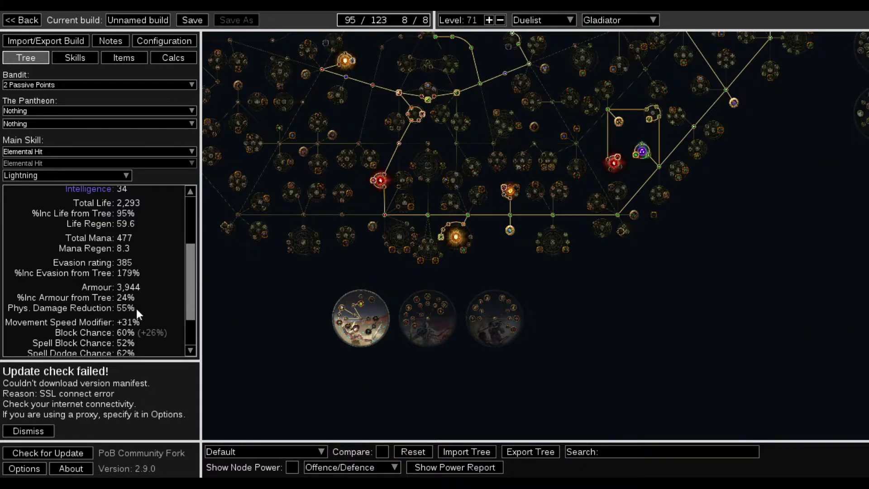
scroll(132, 308, "down", 1)
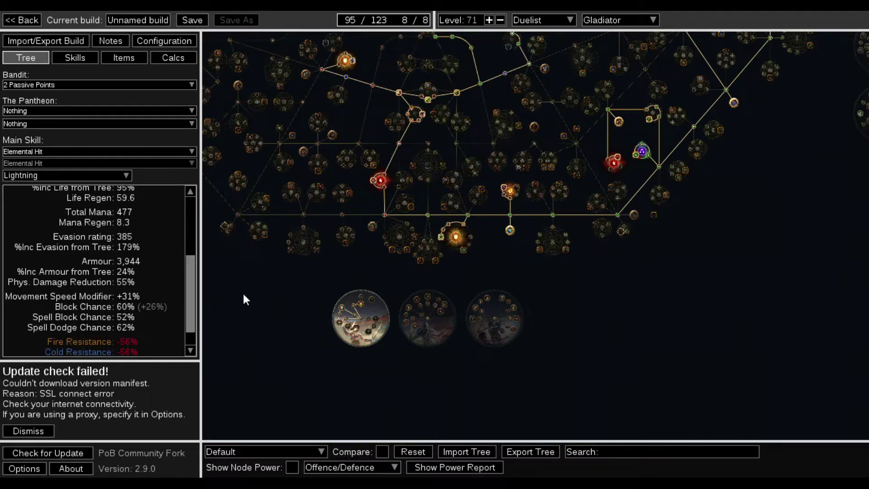
- Check the equipped items and the block, spell dodge and resistance stats, keeping the build open
left_click_drag(505, 270, 466, 369)
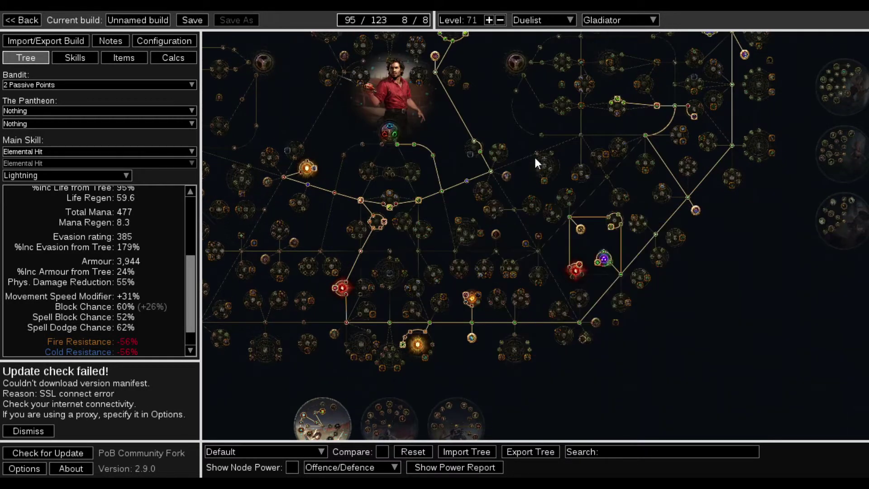
left_click_drag(506, 128, 523, 181)
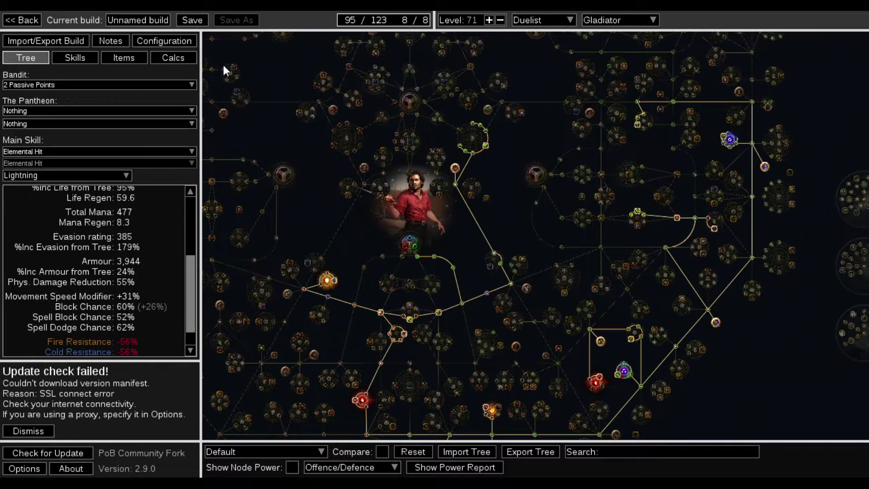
left_click(120, 57)
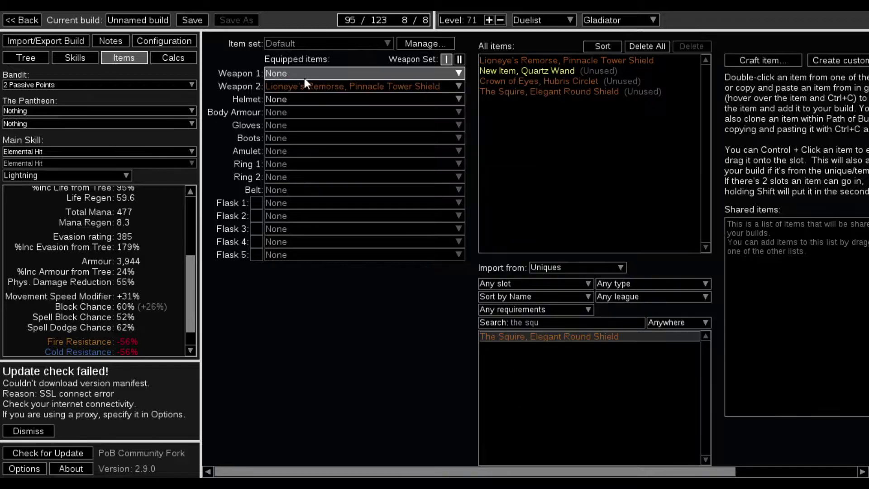
mouse_move(303, 86)
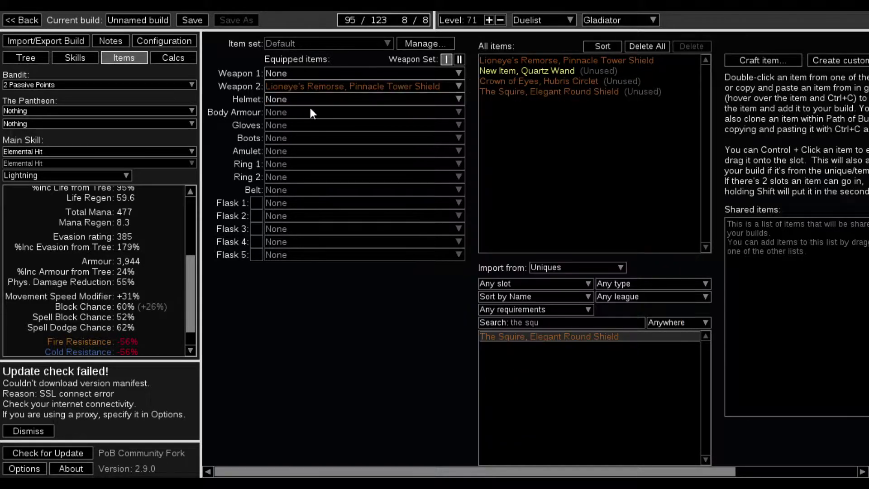
scroll(142, 240, "down", 1)
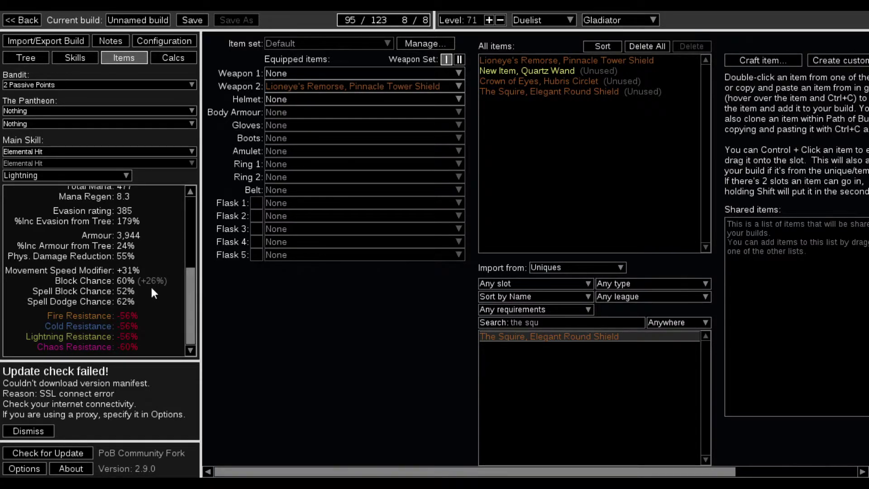
left_click(25, 18)
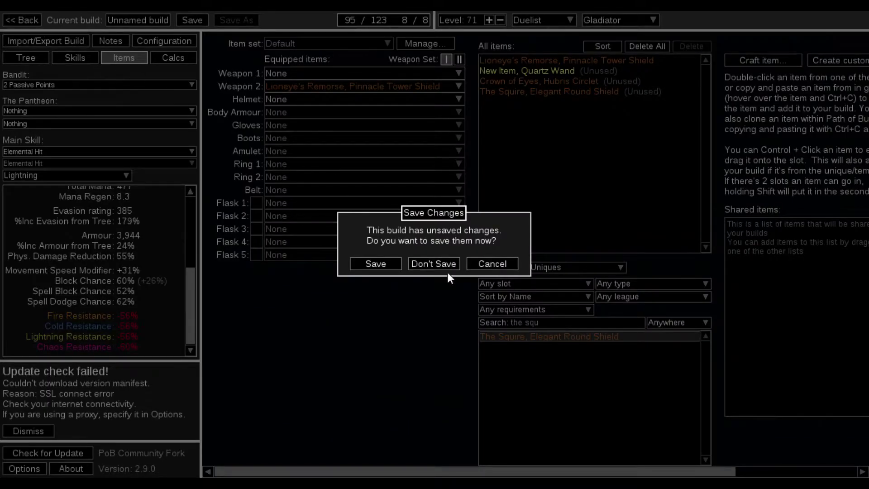
left_click(481, 261)
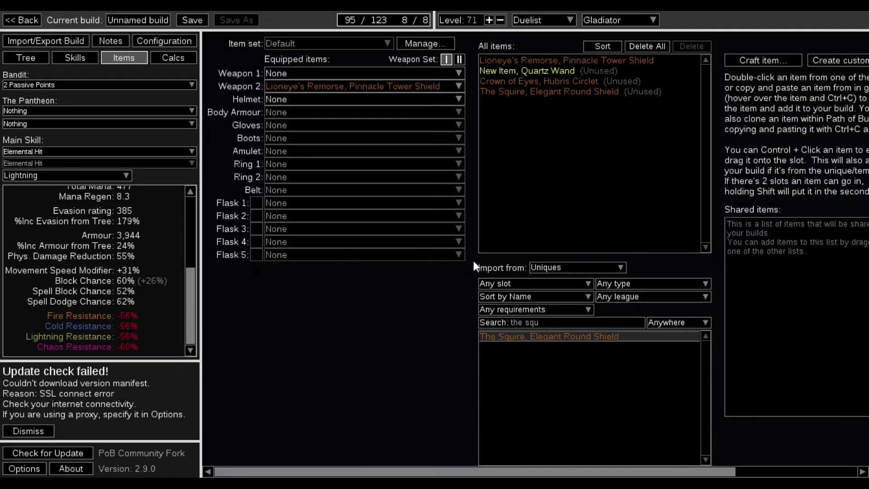
- Unallocate the Versatile Combatant keystone on the passive tree
left_click(35, 61)
left_click_drag(540, 345, 471, 187)
left_click(446, 243)
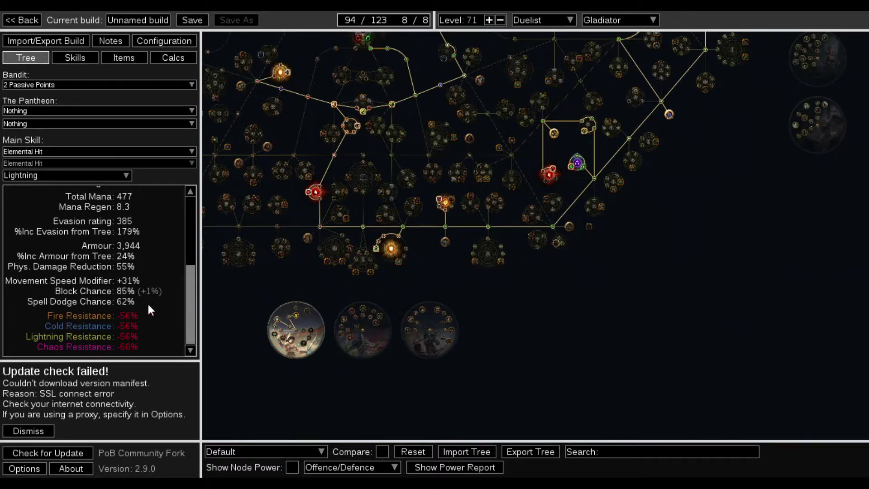
- Allocate and unallocate Versatile Combatant once more to compare its effect on attack and spell block
left_click_drag(670, 221, 544, 320)
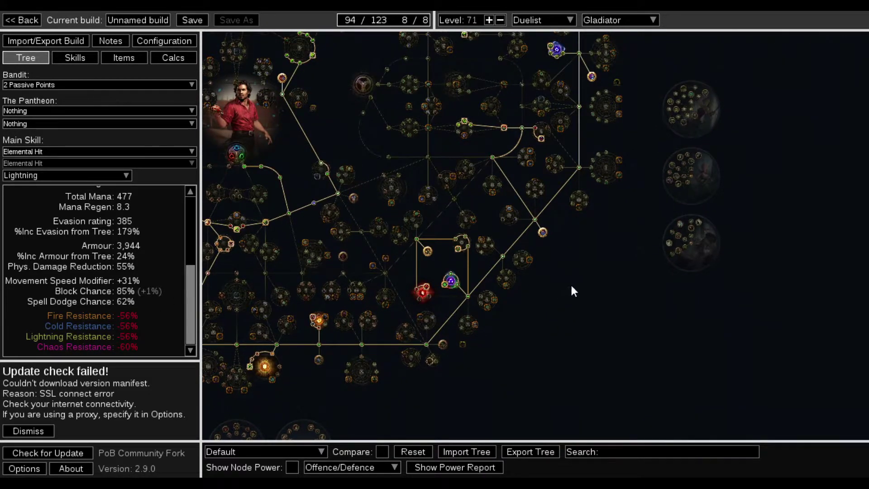
left_click_drag(573, 289, 634, 262)
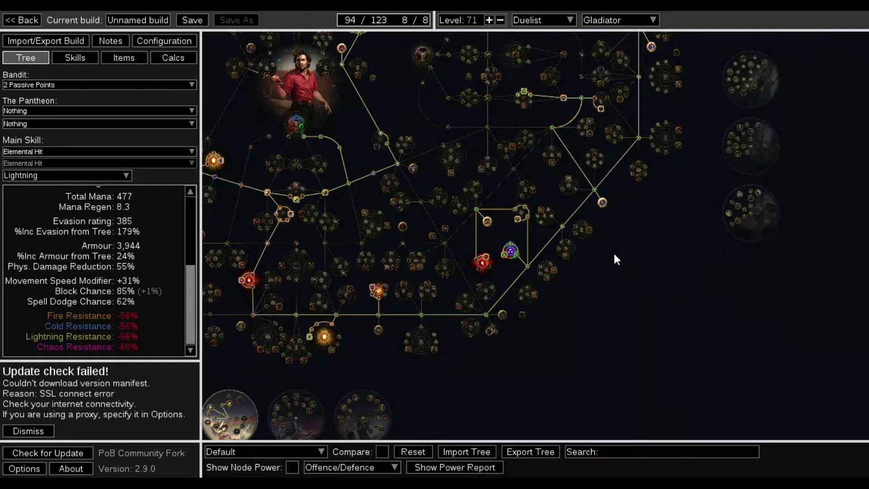
left_click(381, 332)
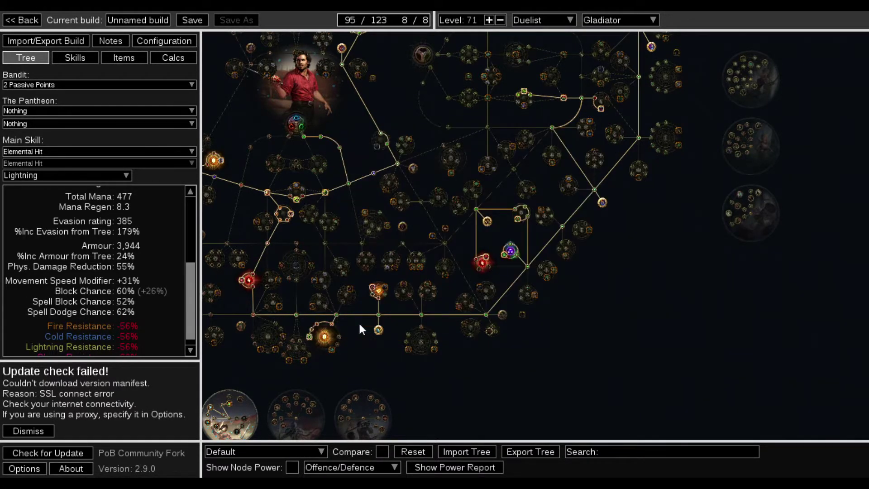
left_click(379, 330)
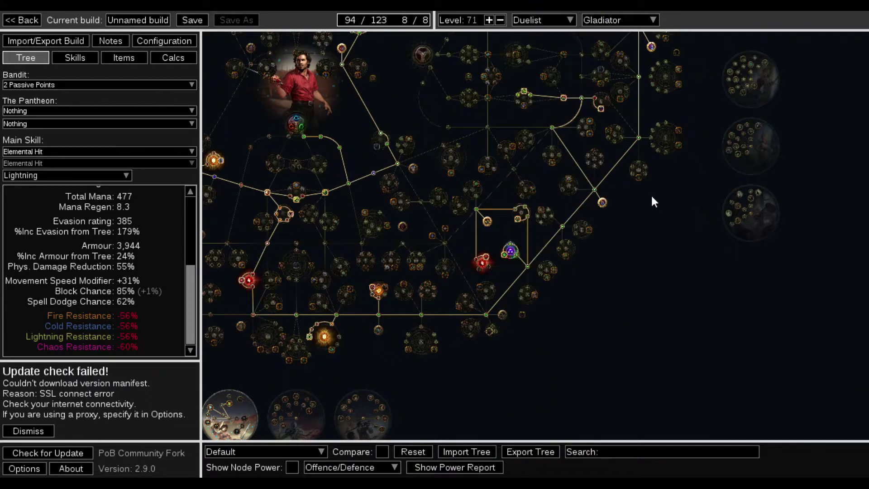
- Examine the allocated eastern and southern routes, the Shield Mastery effect and the stats of the equipped Lioneye's Remorse shield
left_click_drag(676, 201, 644, 351)
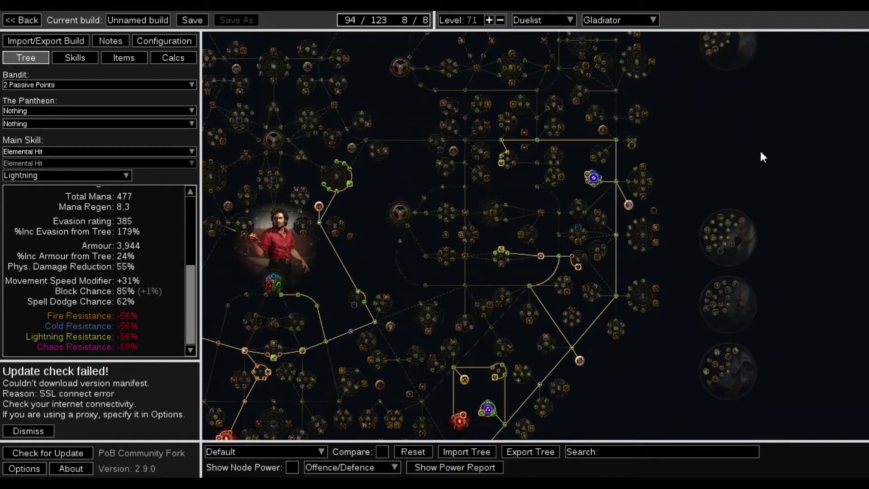
left_click_drag(761, 151, 763, 65)
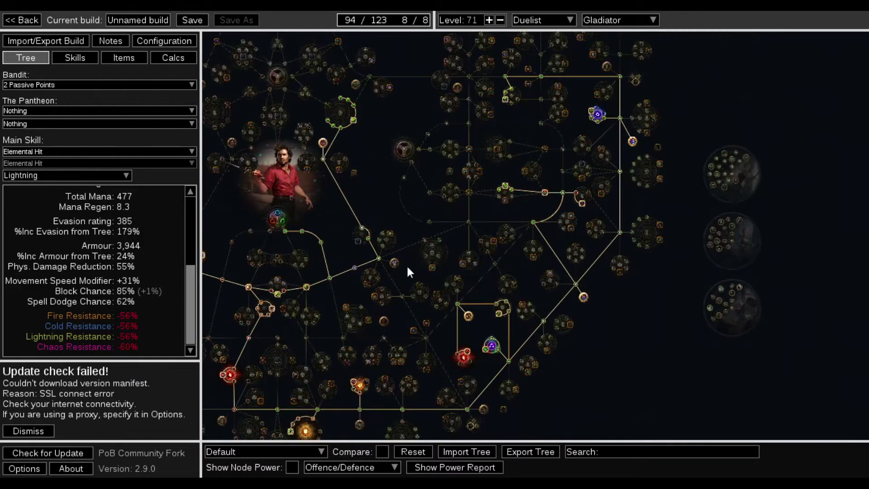
left_click_drag(408, 269, 521, 200)
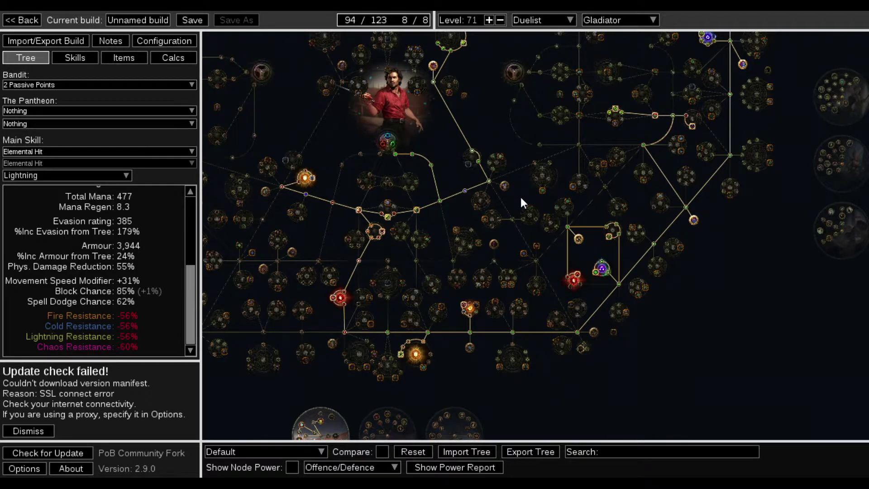
mouse_move(415, 355)
left_click(111, 58)
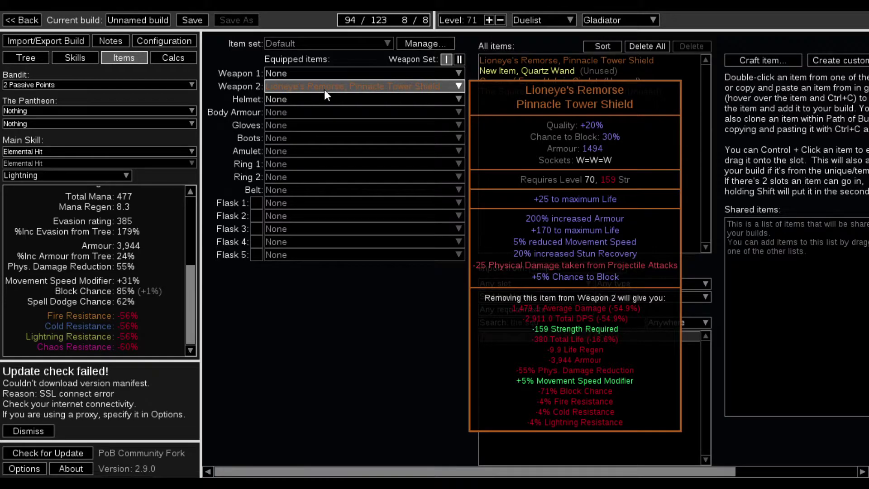
- Reassign the southern Shield Mastery to 20% chance to Avoid Elemental Ailments while holding a Shield
left_click(32, 58)
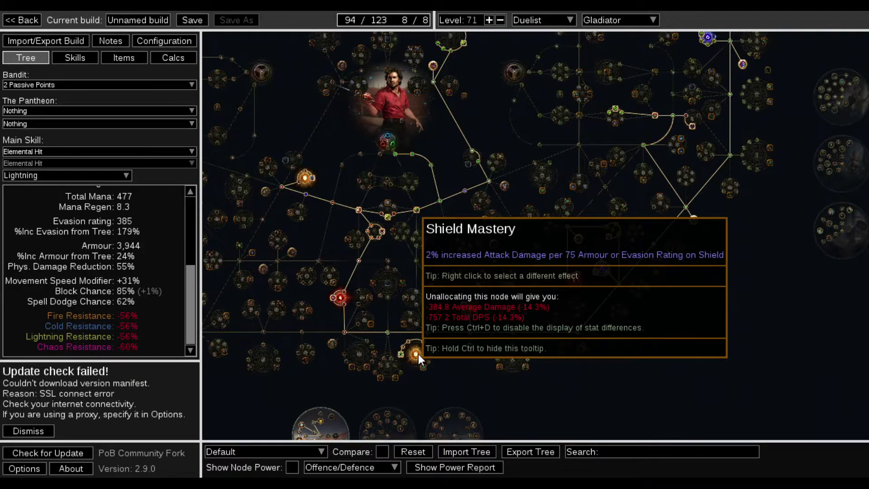
left_click(418, 354)
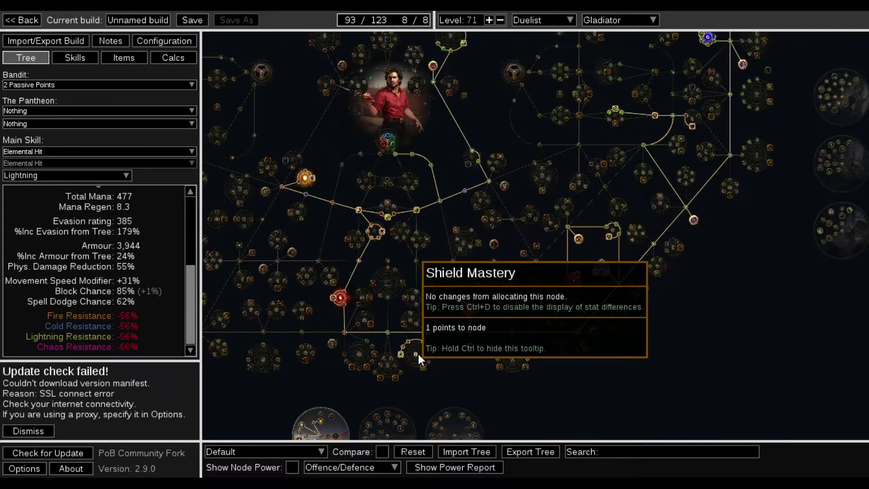
left_click(417, 353)
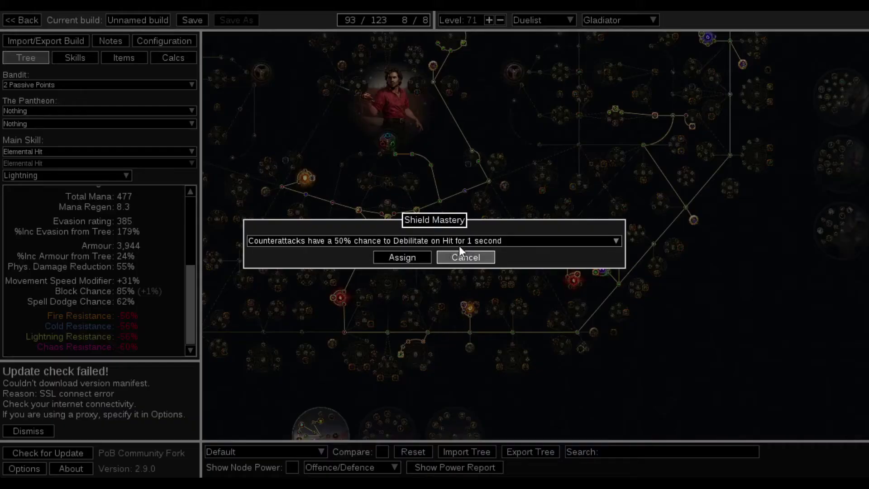
left_click(479, 239)
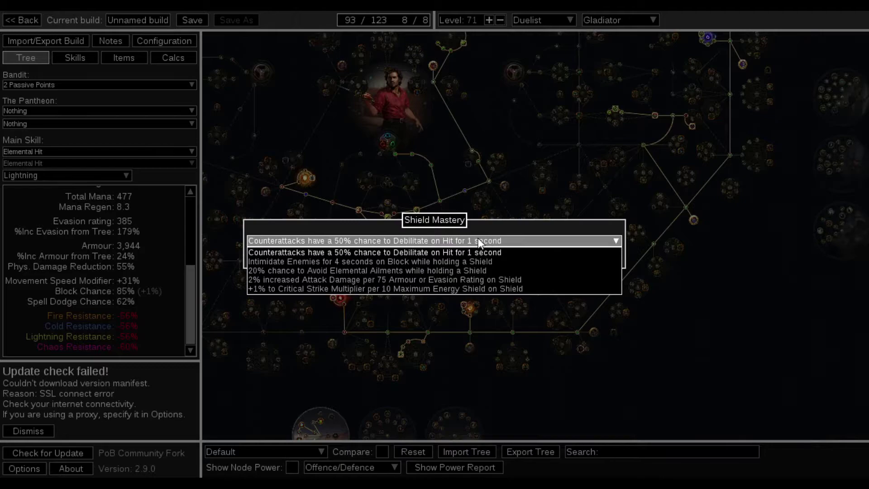
left_click(426, 270)
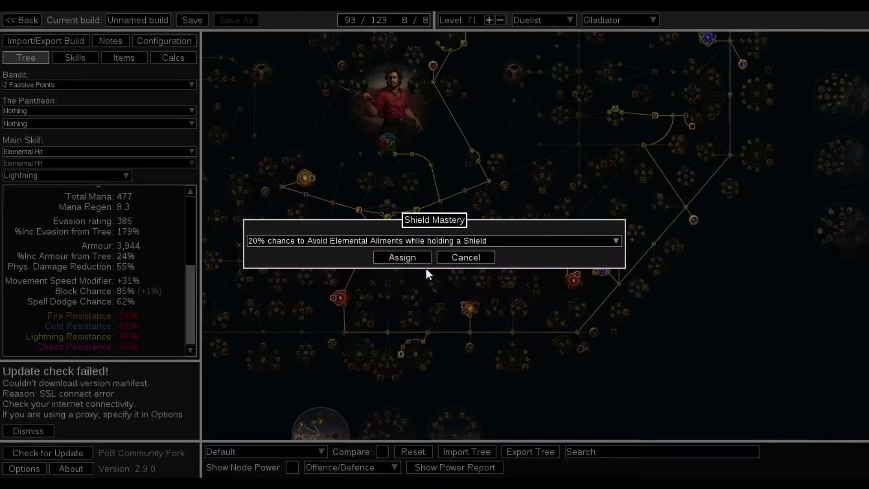
left_click(402, 257)
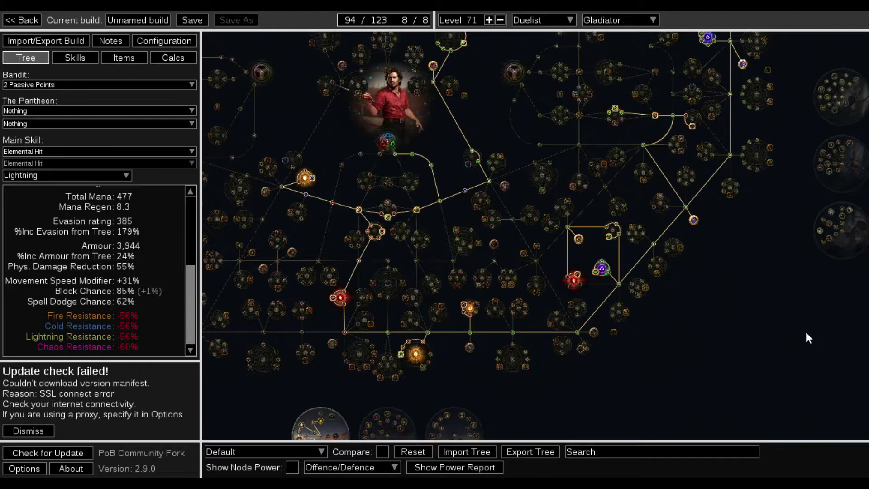
- Unallocate four Gladiator ascendancy points, keeping only the branch that leads to the two allocated western notables
scroll(163, 266, "up", 3)
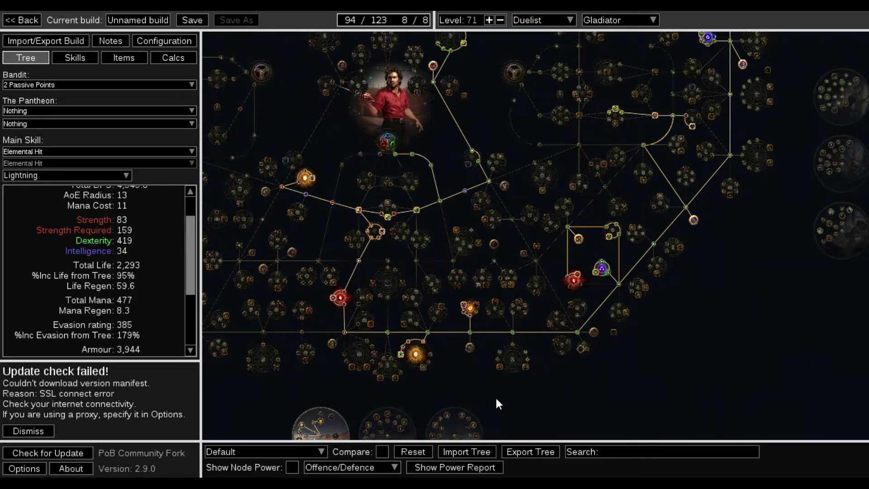
left_click_drag(498, 403, 730, 325)
scroll(569, 358, "up", 5)
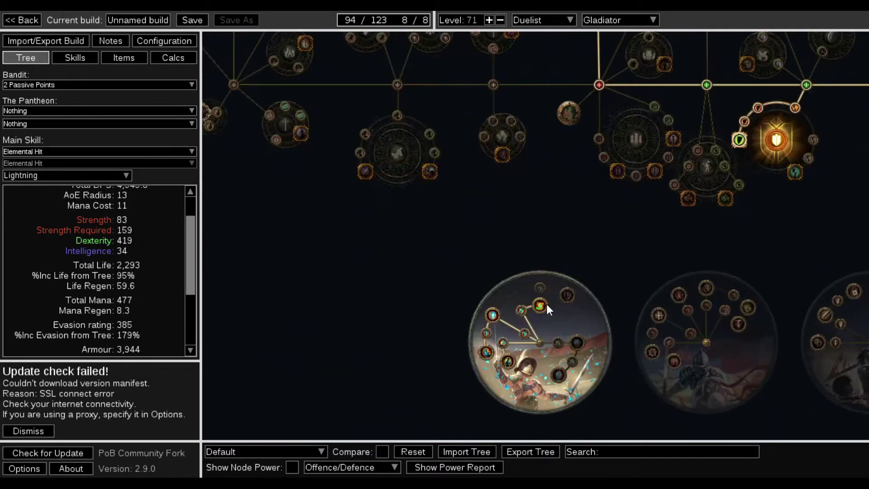
mouse_move(539, 307)
left_click(540, 306)
left_click(502, 356)
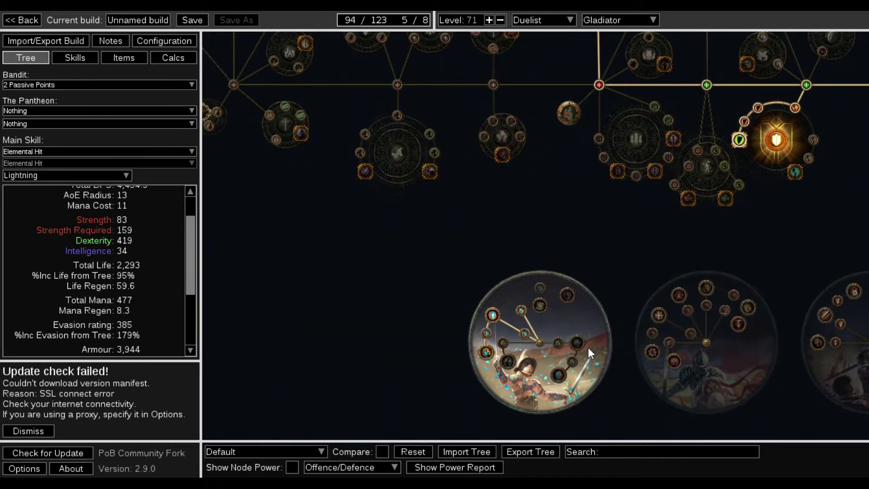
left_click(524, 333)
scroll(108, 295, "down", 5)
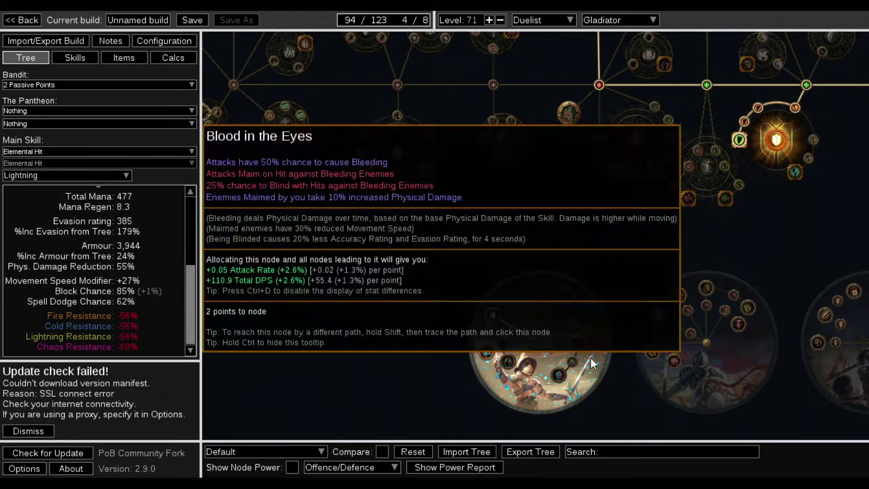
- Allocate the Gladiator branch through Blood in the Eyes to Gratuitous Violence and compare stats with and without Gratuitous Violence
left_click(560, 375)
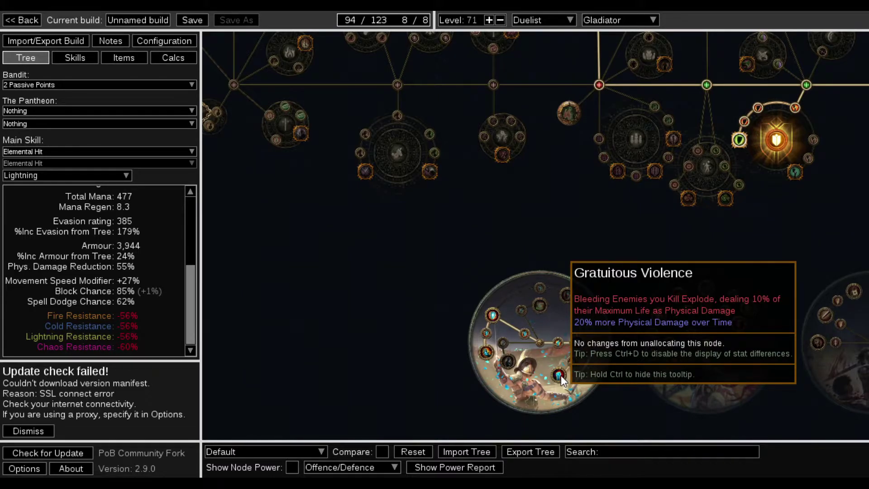
left_click(561, 375)
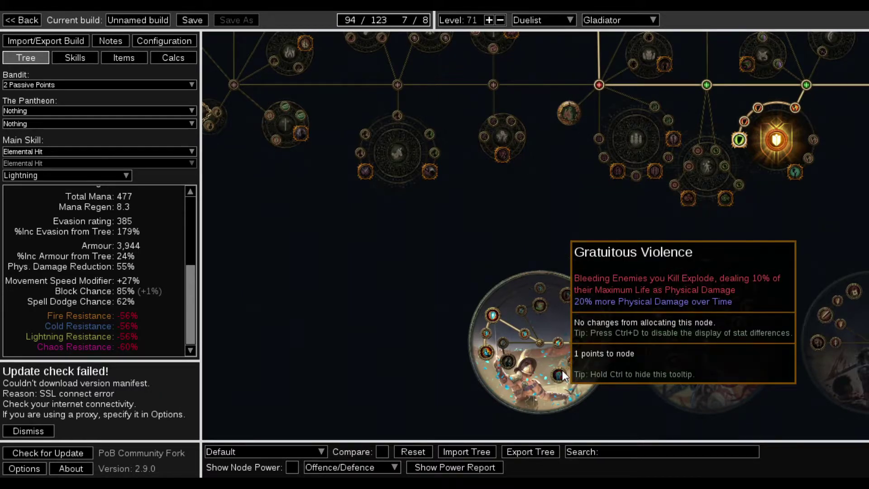
left_click(562, 376)
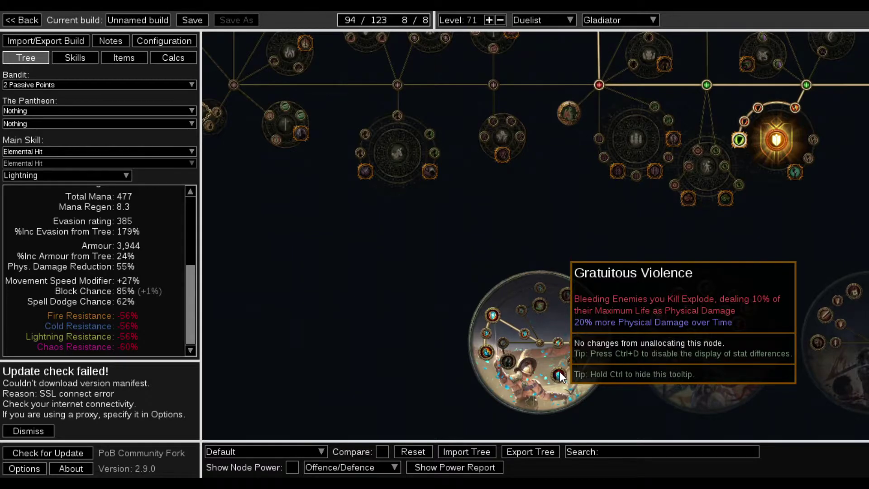
scroll(561, 376, "up", 2)
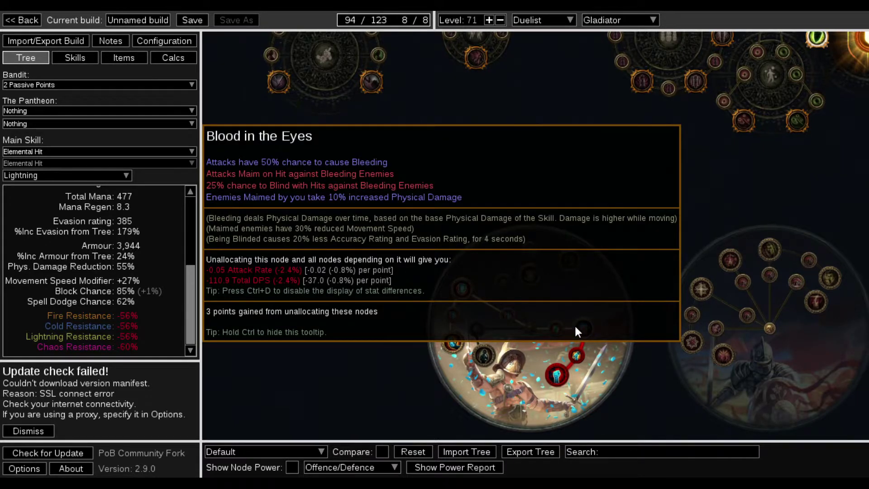
scroll(574, 324, "down", 3)
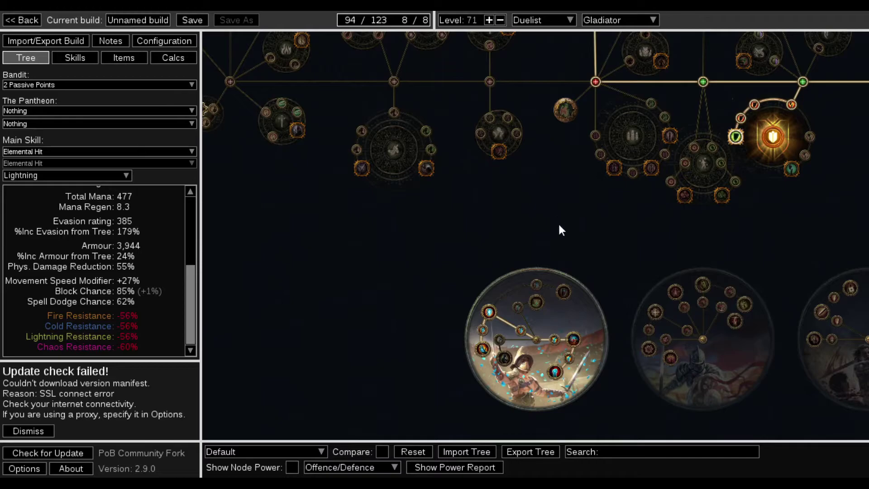
- Allocate the two Strength nodes west of the southern route and the bleeding cluster up to its notable
left_click_drag(561, 231, 599, 466)
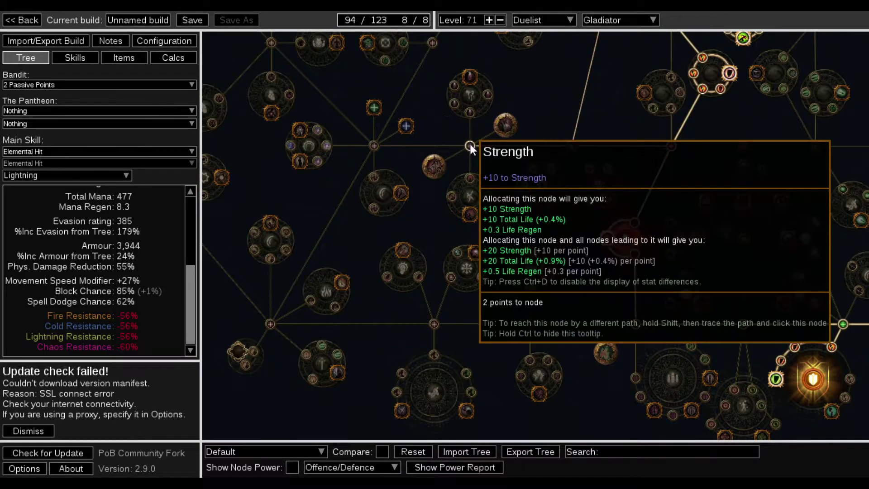
left_click(470, 145)
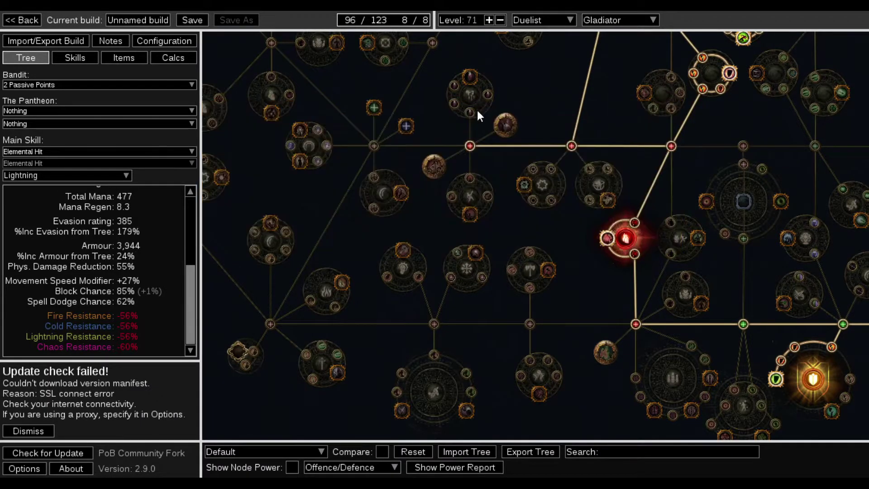
left_click(471, 112)
left_click(453, 105)
left_click(455, 86)
left_click(469, 80)
- Allocate the Bleeding Mastery with +3% to Damage over Time Multiplier for Bleeding per Endurance Charge
left_click(470, 95)
left_click(338, 240)
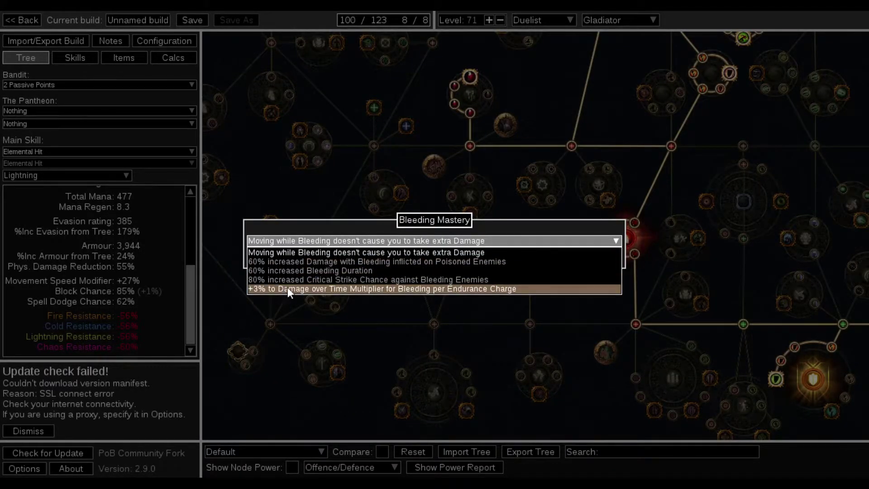
left_click(401, 289)
left_click(413, 257)
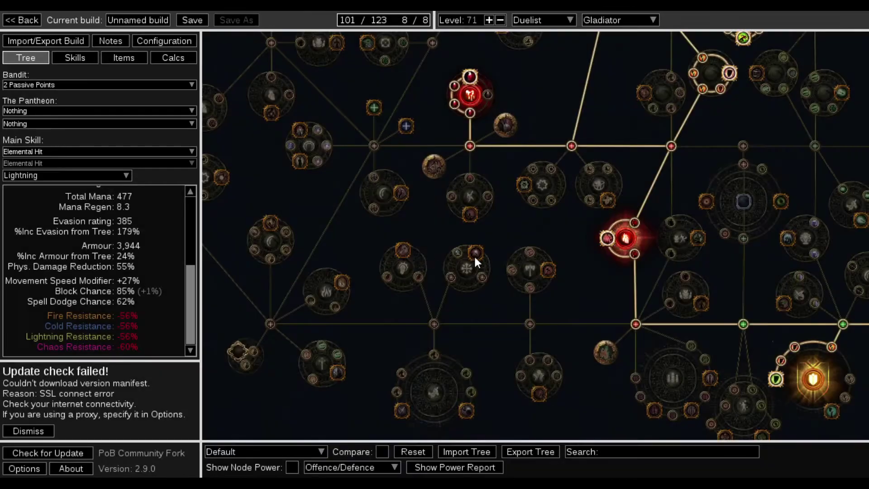
- Reassign the Bleeding Mastery to 60% increased Bleeding Duration
scroll(555, 225, "down", 2)
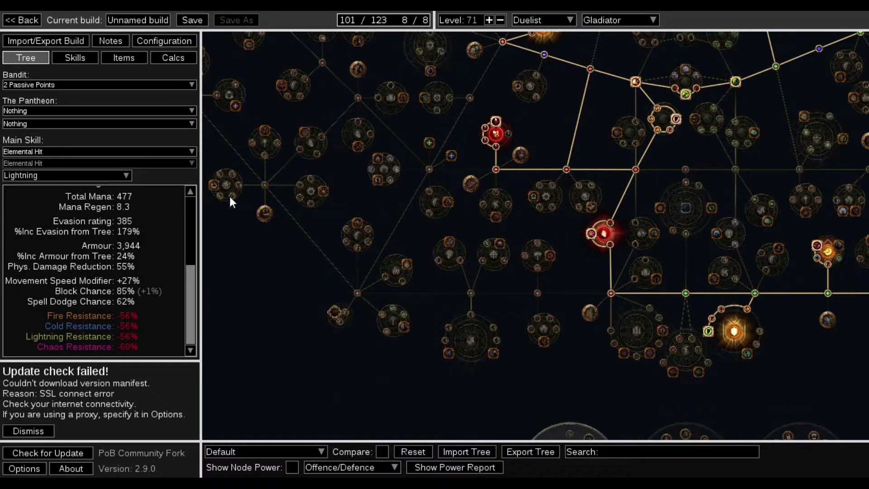
scroll(543, 232, "up", 1)
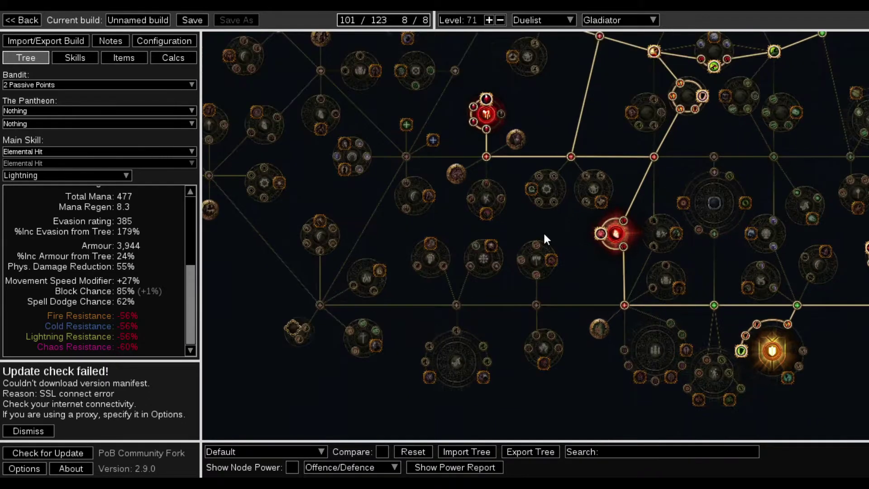
left_click(485, 113)
left_click(486, 117)
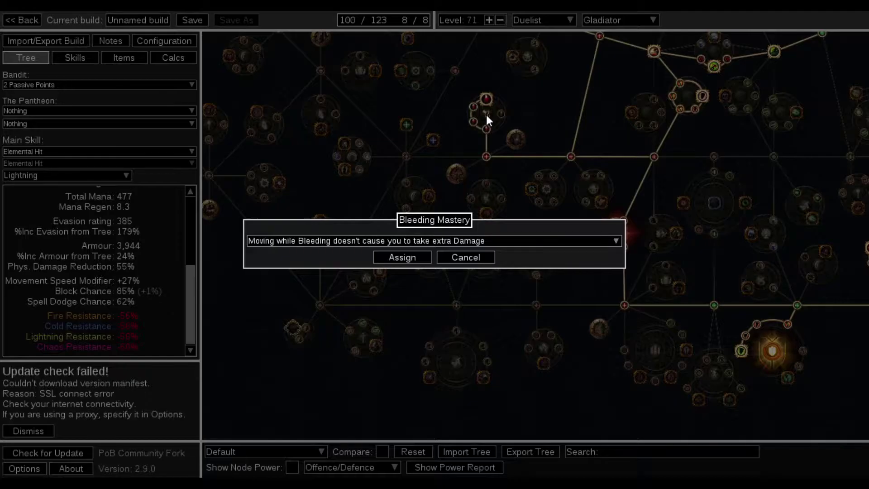
left_click(439, 244)
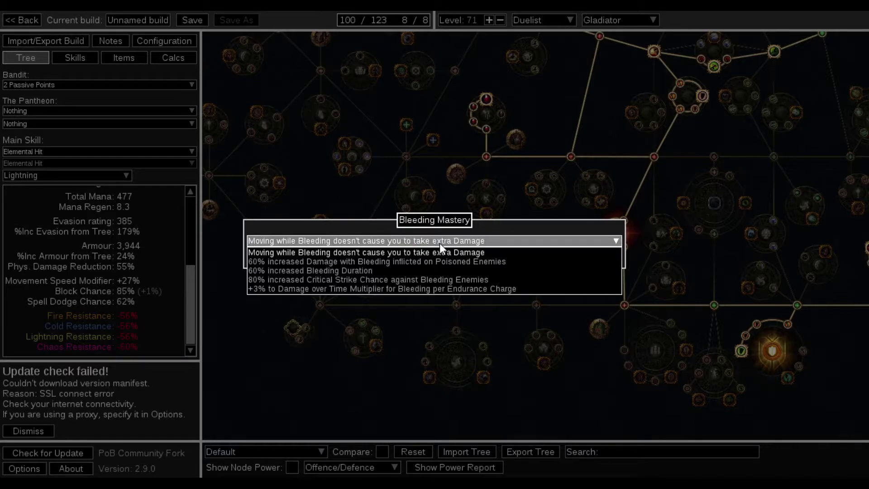
left_click(450, 270)
left_click(417, 255)
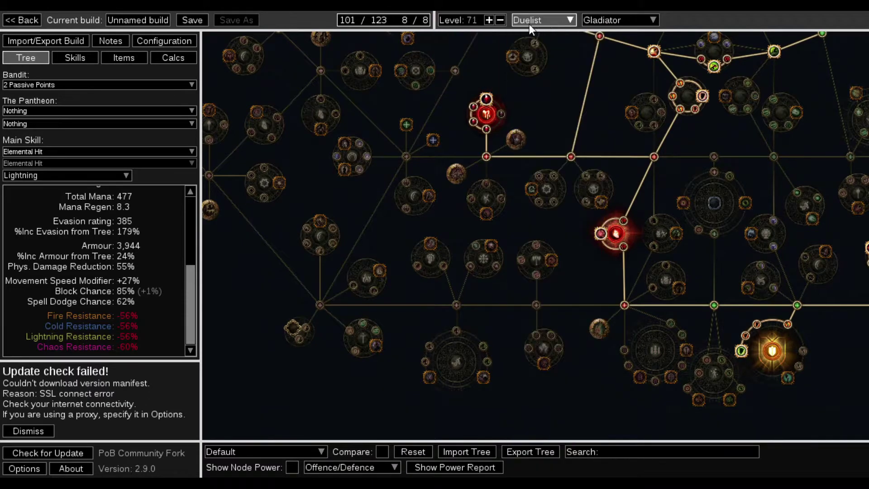
- Examine the allocated routes across the southern half of the tree together with the block and spell dodge stats
scroll(490, 210, "up", 3)
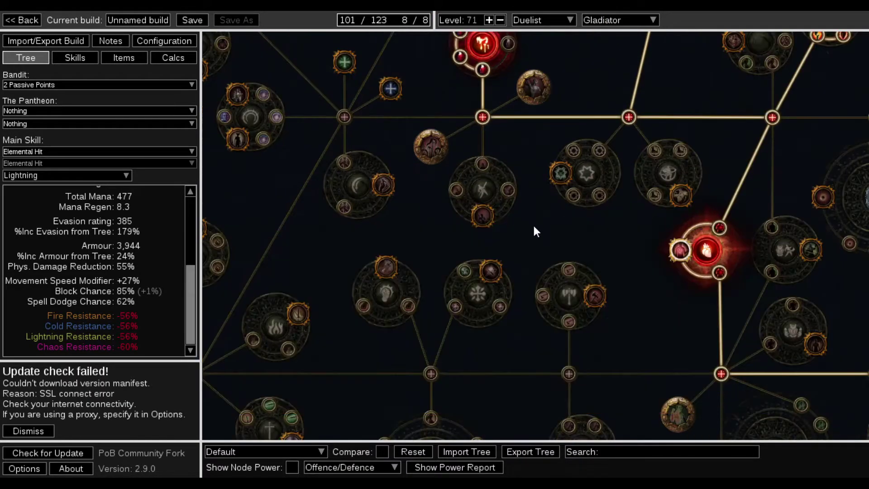
scroll(533, 223, "down", 3)
left_click_drag(752, 148, 471, 284)
scroll(425, 320, "up", 1)
left_click_drag(424, 322, 224, 222)
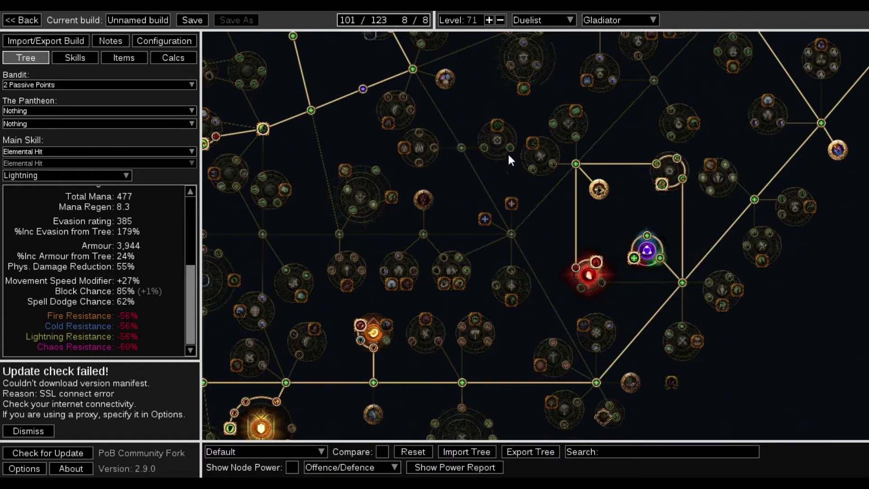
left_click_drag(457, 192, 866, 199)
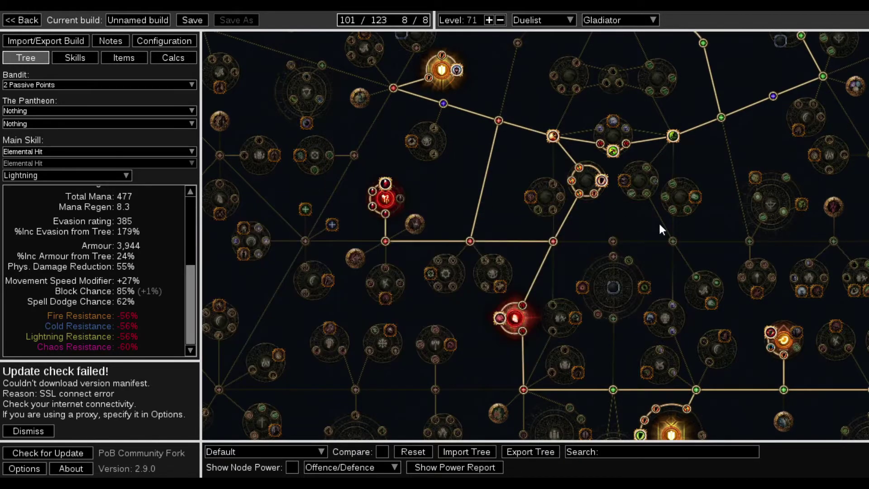
left_click_drag(597, 226, 408, 249)
scroll(408, 248, "down", 3)
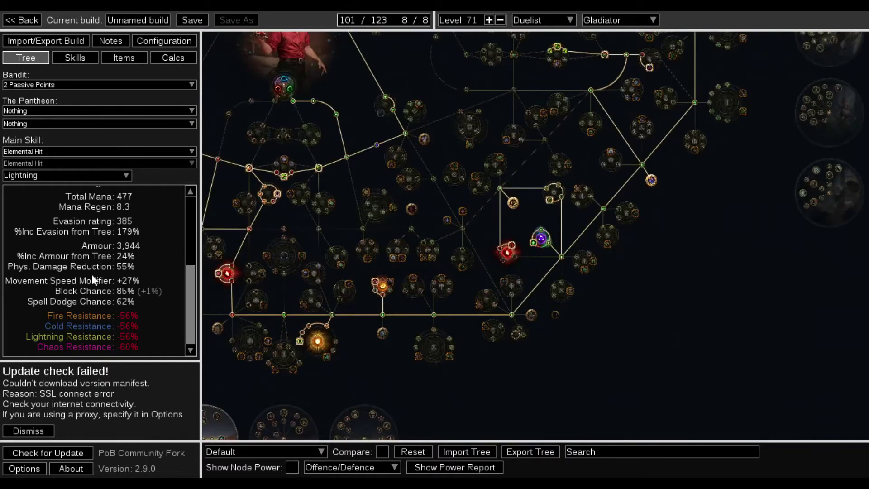
- Allocate the +30 Strength Prowess node in the northeast and the southeastern +30 Strength node with its connecting Dexterity node
scroll(153, 262, "up", 4)
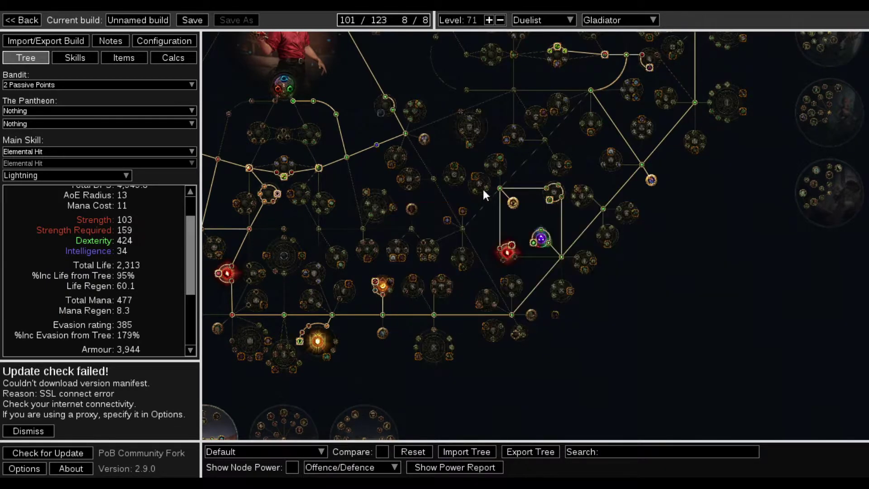
left_click_drag(733, 189, 695, 377)
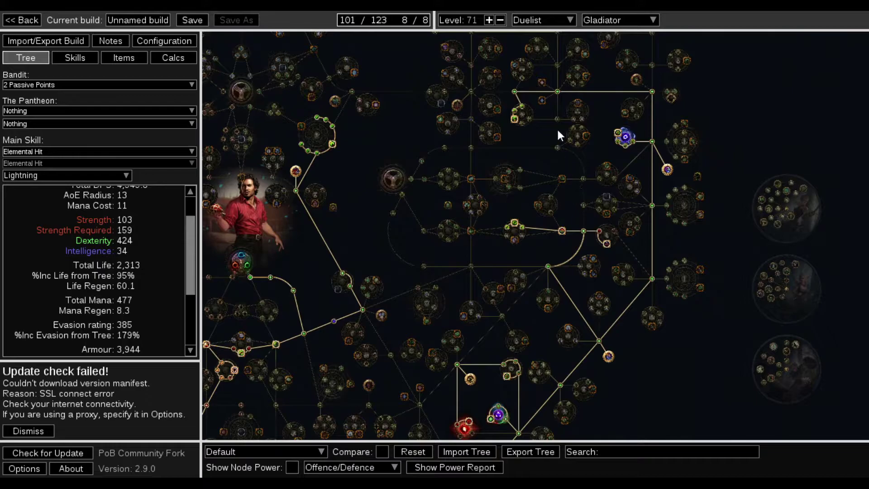
left_click(543, 82)
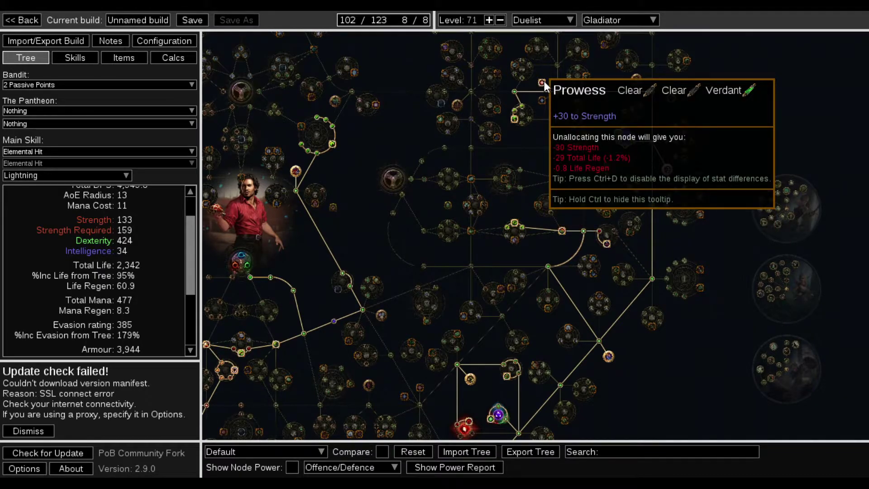
left_click(419, 404)
left_click(420, 388)
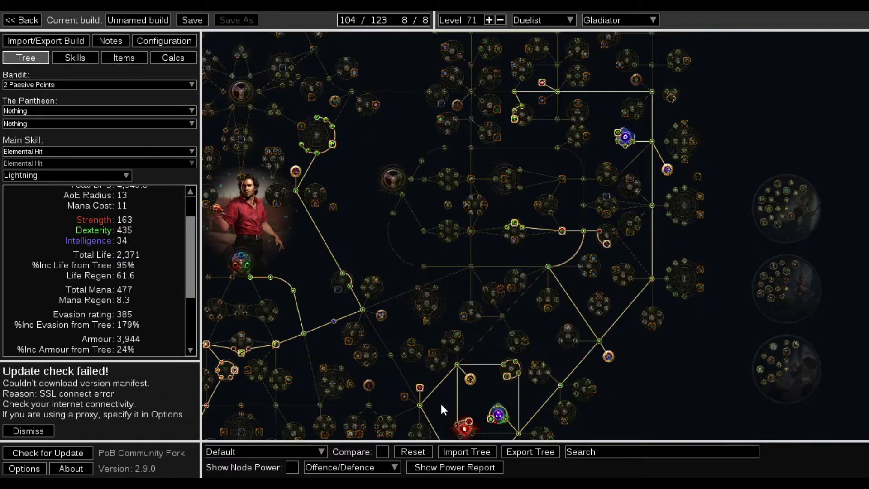
- Review the eastern routes and allocate the Versatile Combatant keystone below the southern route
left_click_drag(441, 409, 454, 298)
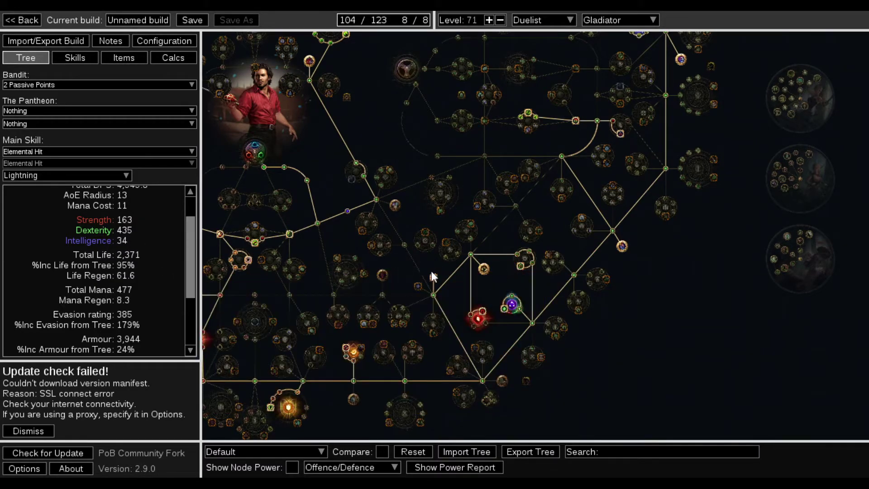
left_click_drag(683, 239, 624, 382)
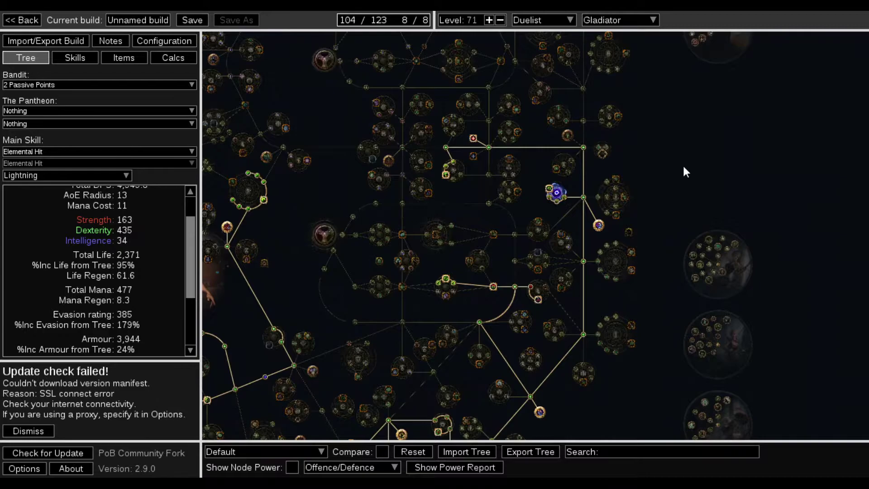
left_click_drag(664, 134, 642, 235)
scroll(104, 273, "down", 3)
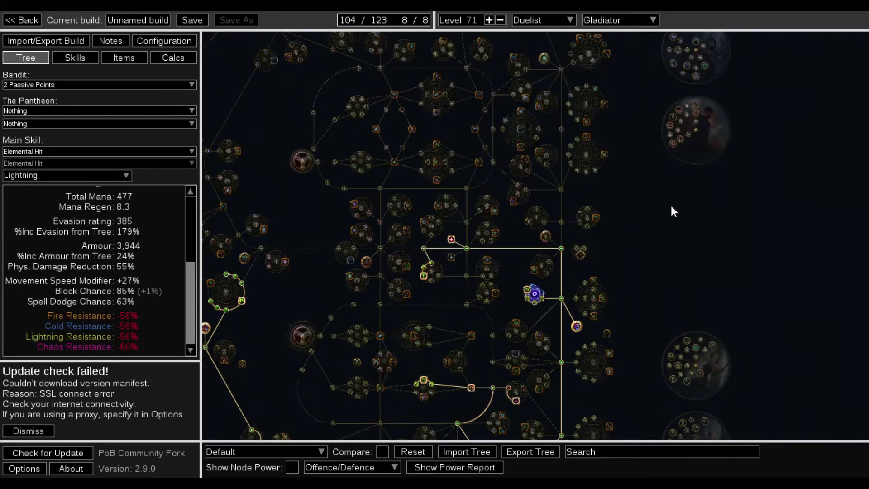
left_click_drag(674, 211, 681, 162)
left_click_drag(543, 435, 764, 91)
left_click(415, 284)
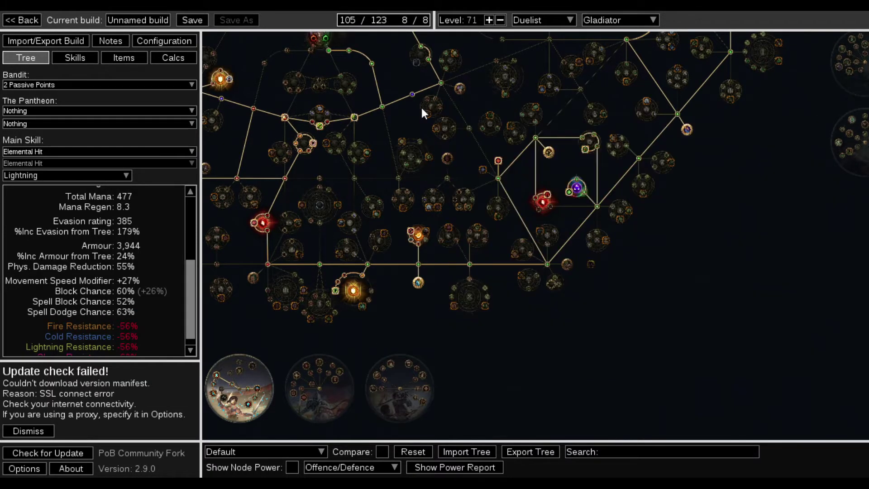
- Unallocate the keystone beside the allocated wheel northeast of the Duelist start and check the build's offence and attribute stats
left_click_drag(420, 111, 436, 199)
left_click_drag(383, 45, 401, 137)
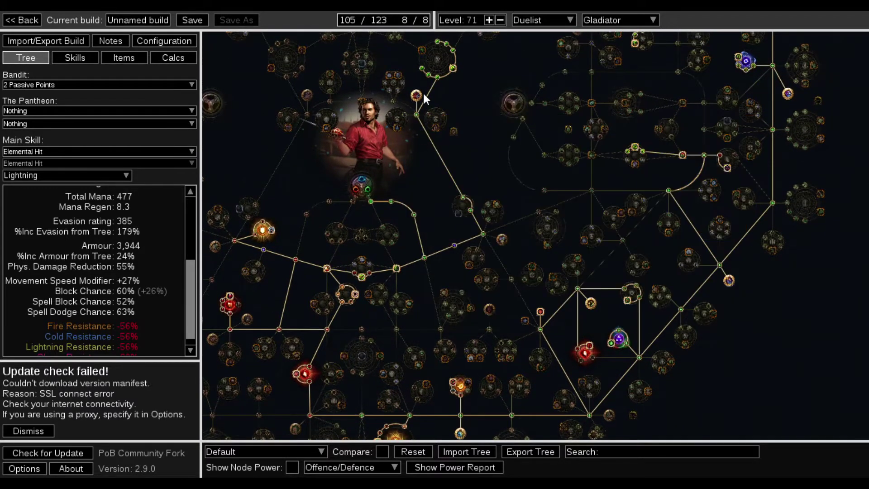
left_click(417, 96)
scroll(127, 254, "up", 5)
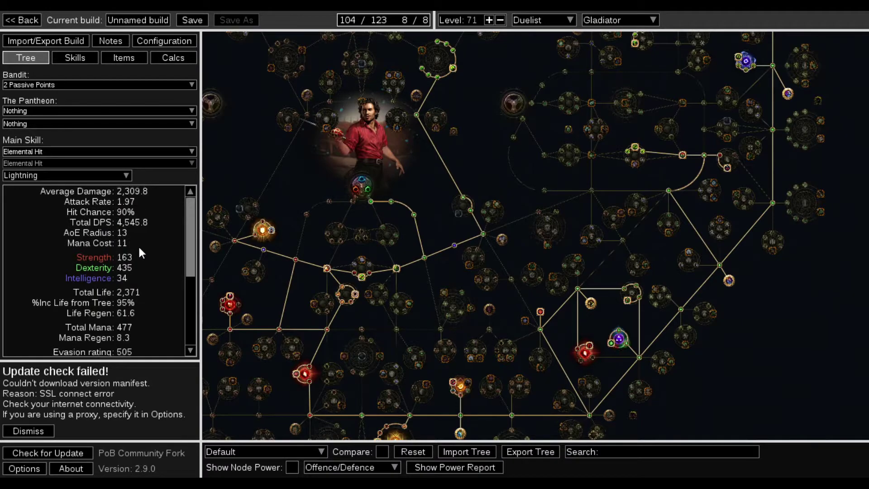
- Examine the calculated chances to not be hit and to not take damage when hit, including the projectile breakdown
left_click(161, 63)
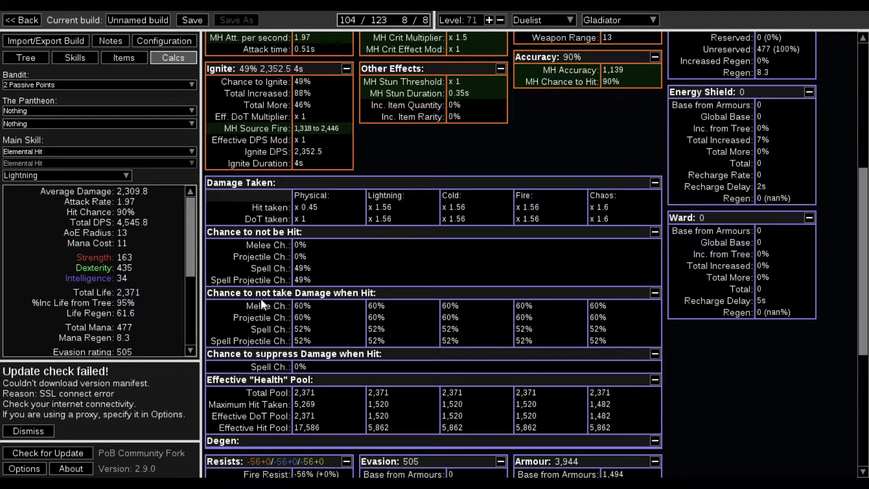
scroll(398, 286, "down", 1)
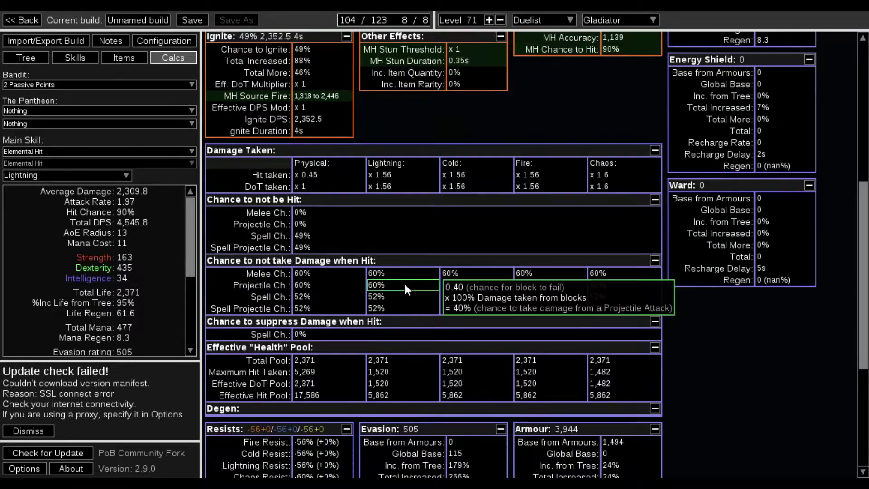
mouse_move(333, 281)
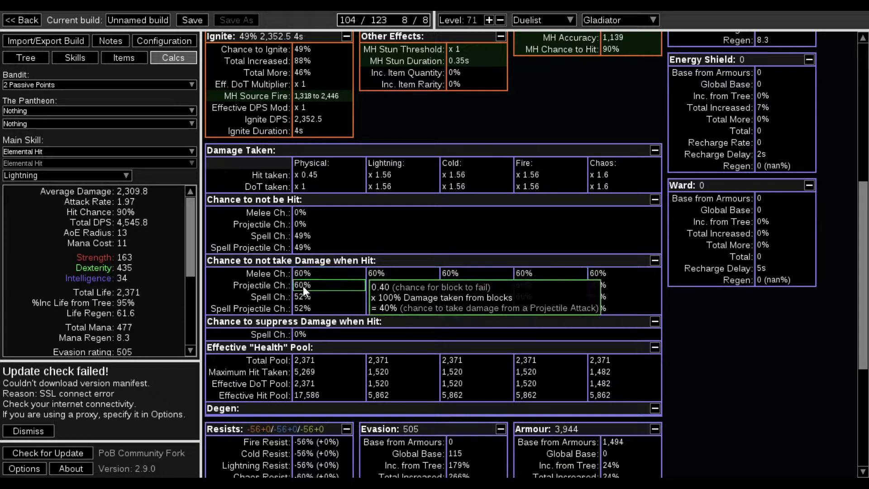
- Examine the calculated effective health pool, including its damage-over-time breakdown, and the sources behind the evade chance
mouse_move(304, 298)
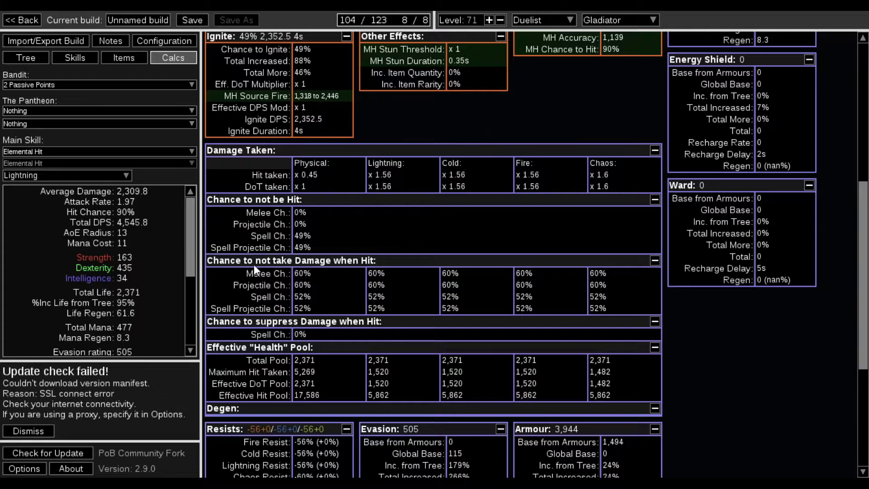
scroll(329, 257, "down", 3)
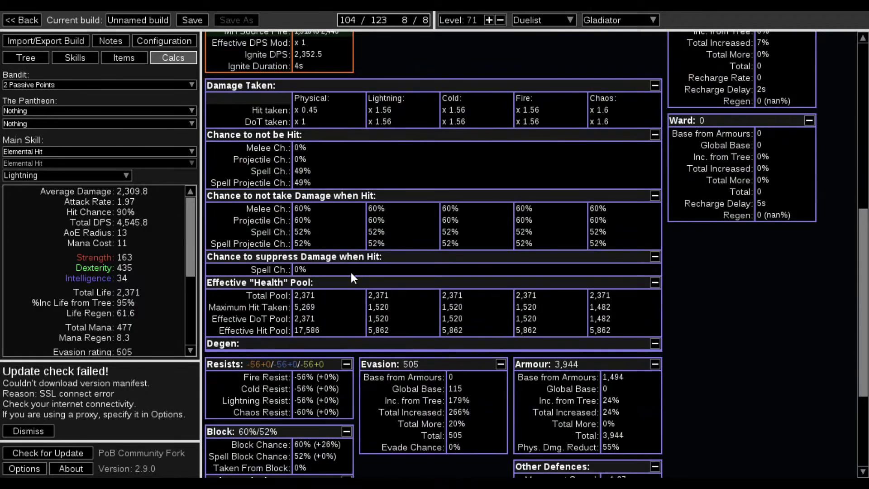
mouse_move(306, 330)
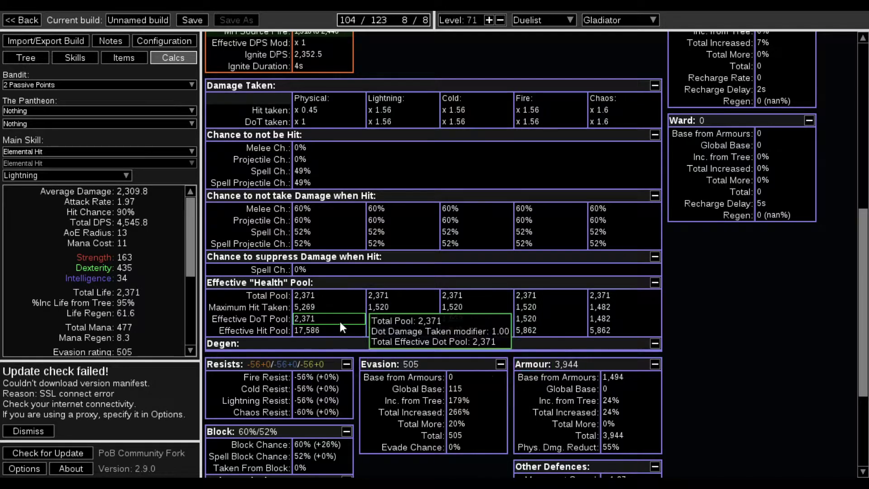
scroll(363, 292, "down", 3)
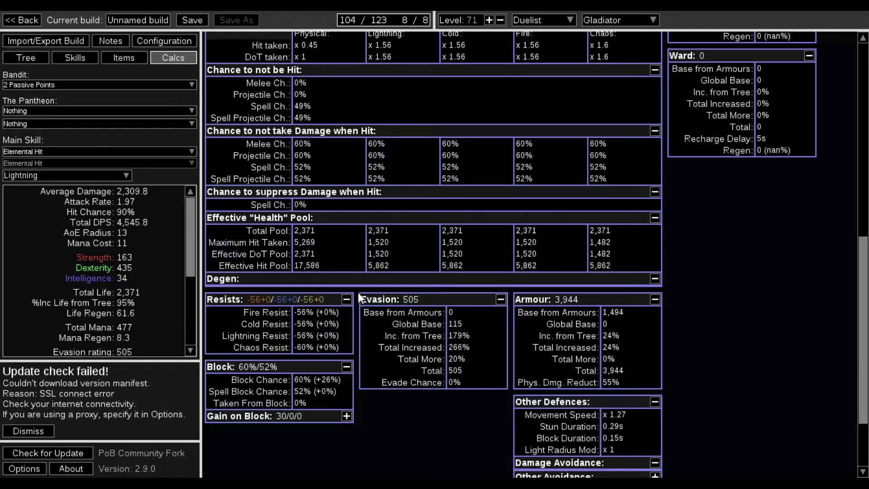
mouse_move(459, 388)
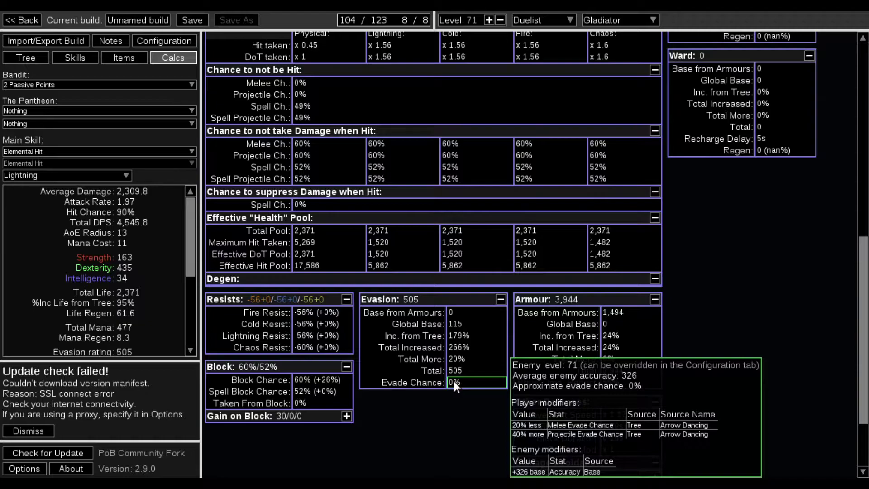
- Try the build without the Arrow Dancing keystone, check the block and evade calculations, and allocate the keystone again
left_click(29, 55)
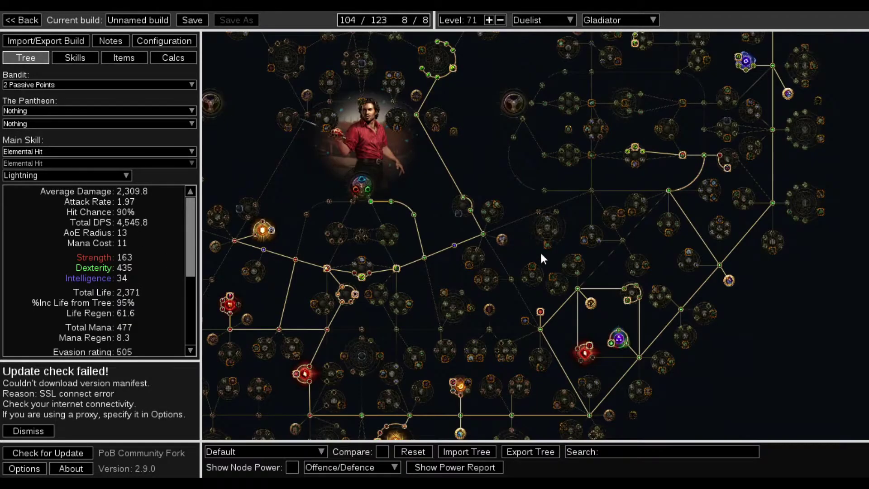
left_click(731, 281)
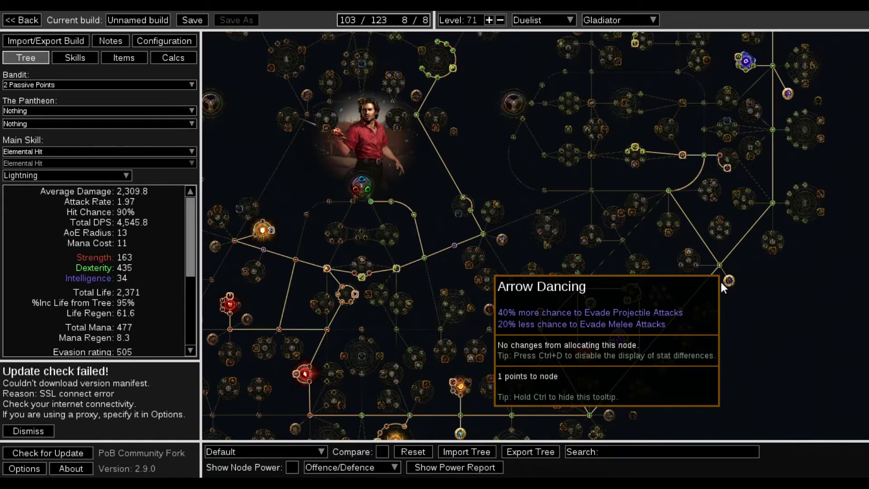
left_click(178, 58)
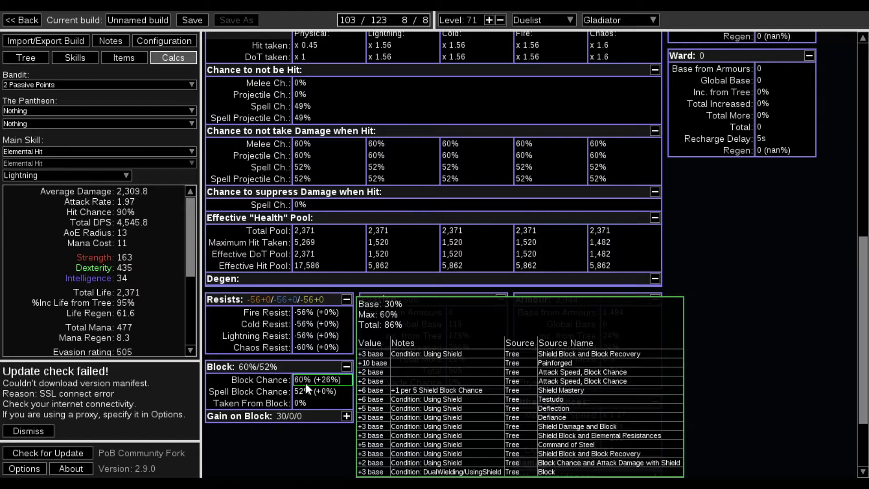
mouse_move(310, 388)
mouse_move(339, 346)
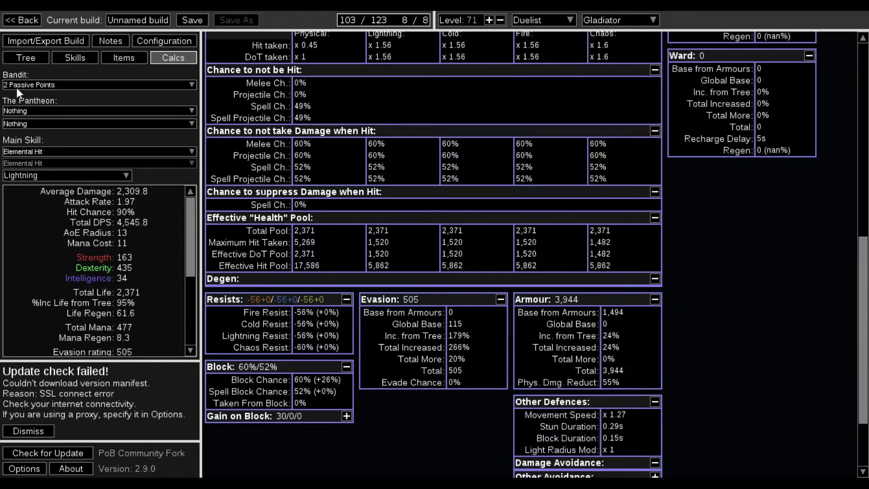
left_click(17, 58)
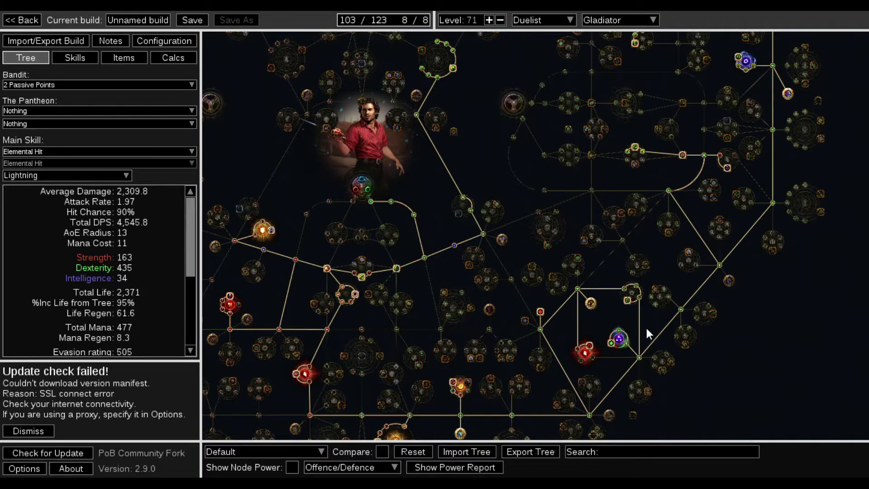
left_click(730, 280)
- Reallocate the keystone beside the allocated wheel northeast of the Duelist start and check the evasion, block and spell dodge stats
left_click_drag(459, 271, 565, 192)
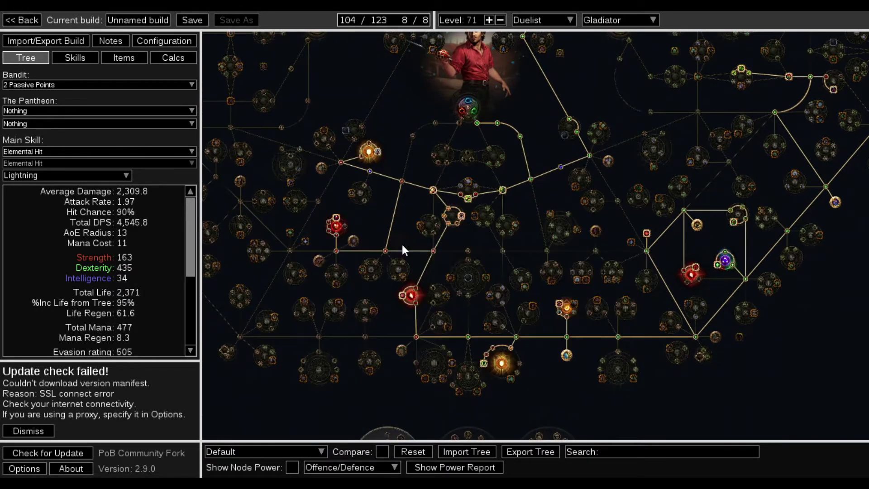
left_click_drag(830, 316, 664, 436)
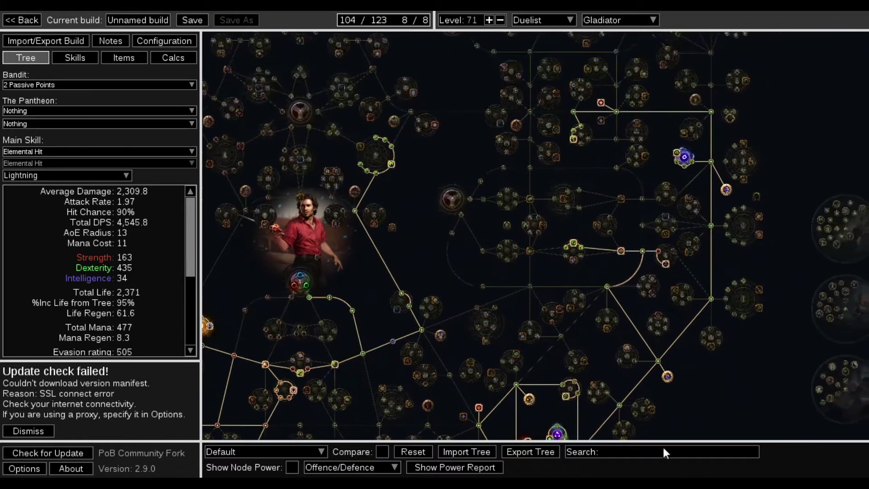
left_click_drag(788, 177, 796, 137)
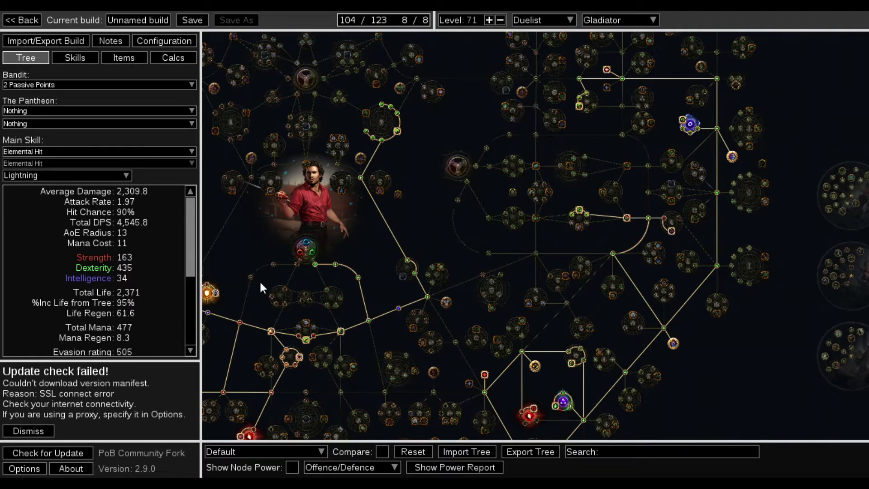
left_click(366, 159)
scroll(144, 299, "down", 3)
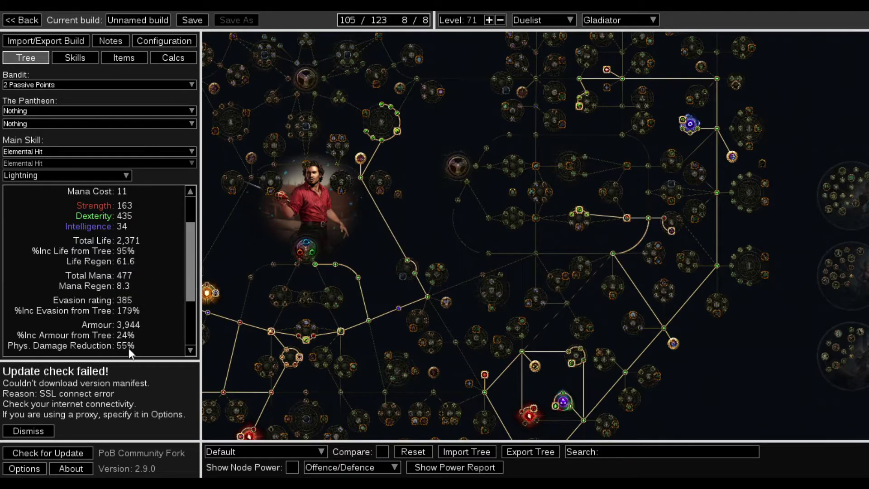
scroll(129, 352, "down", 3)
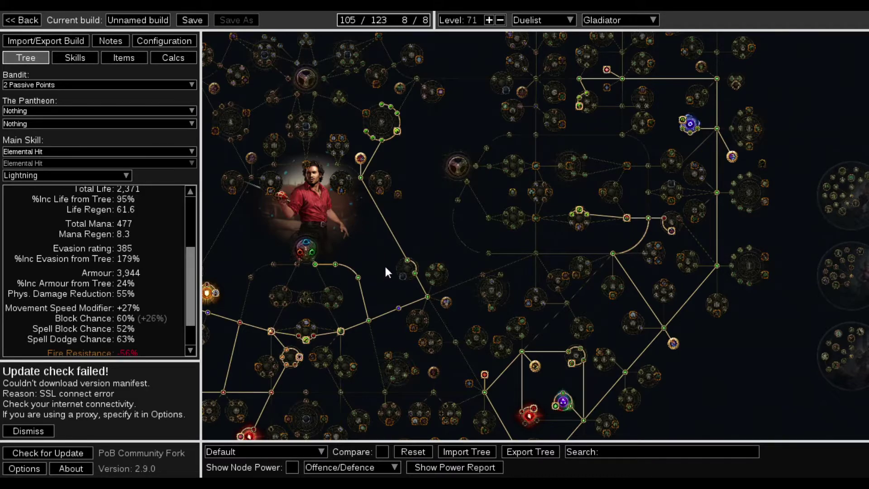
left_click_drag(385, 266, 366, 173)
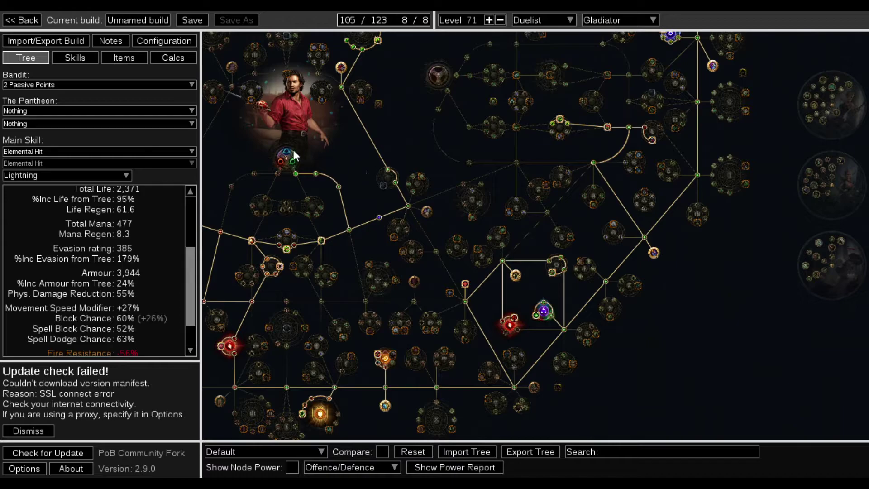
- Save the build under the name "Scourge League start"
left_click(190, 21)
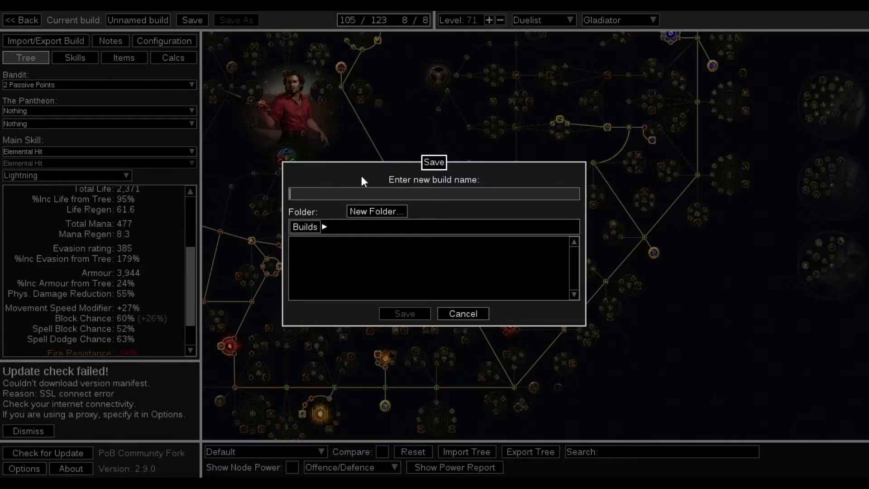
type("Scourge Leagu")
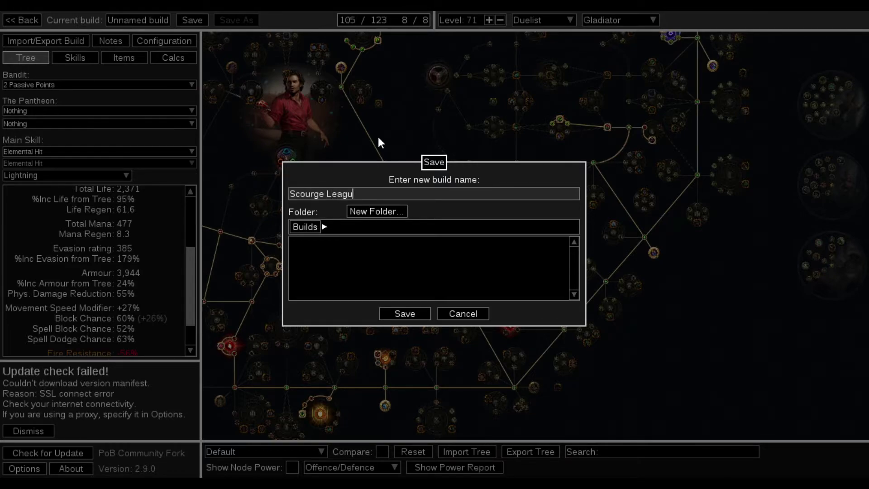
type("e start")
left_click(414, 317)
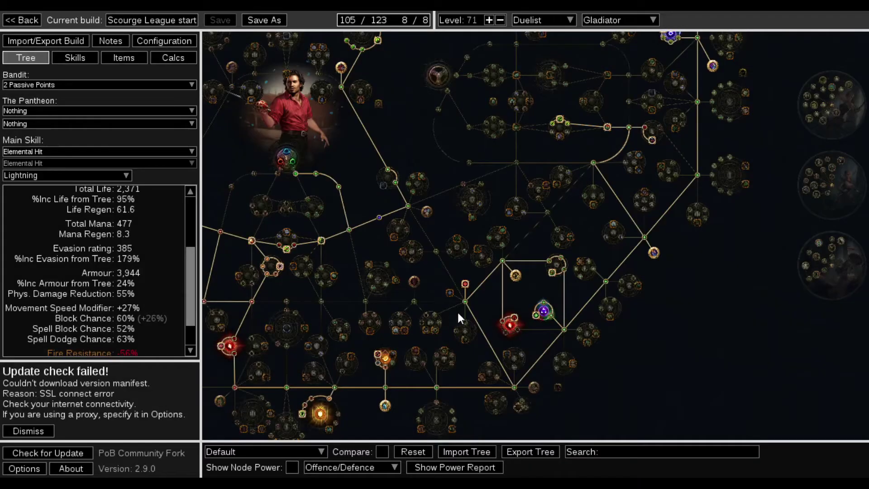
- Clear the allocated passive tree from the Attack Speed and Accuracy node at the Duelist start
left_click_drag(697, 254, 814, 196)
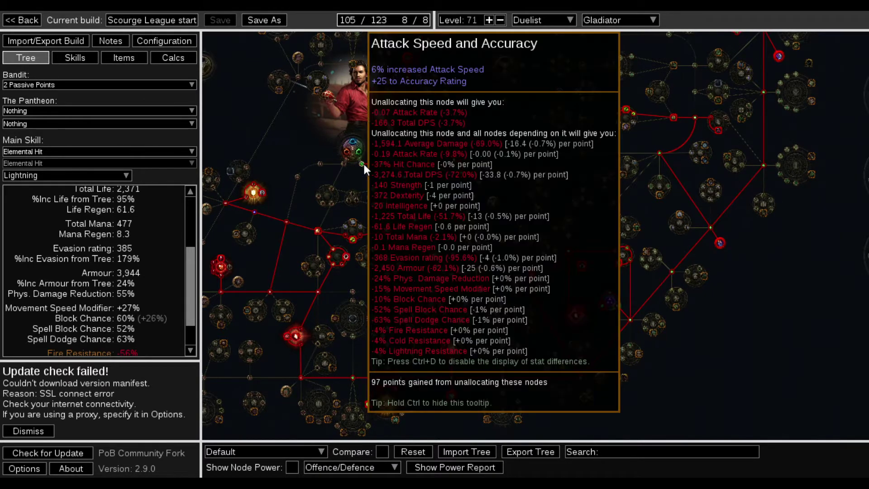
left_click(364, 164)
scroll(400, 155, "up", 2)
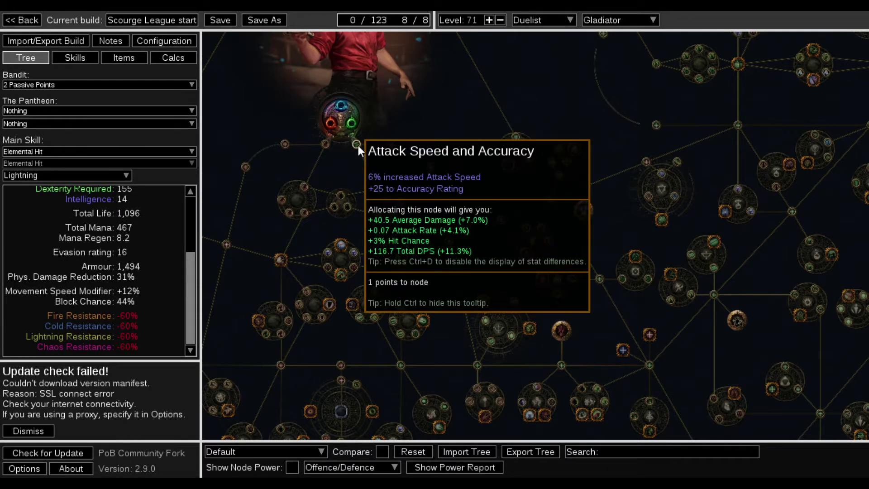
- Allocate the path from Attack Speed and Accuracy through the +10 Dexterity node to Art of the Gladiator and Bravery
left_click(358, 145)
left_click(392, 144)
left_click(431, 167)
left_click(449, 240)
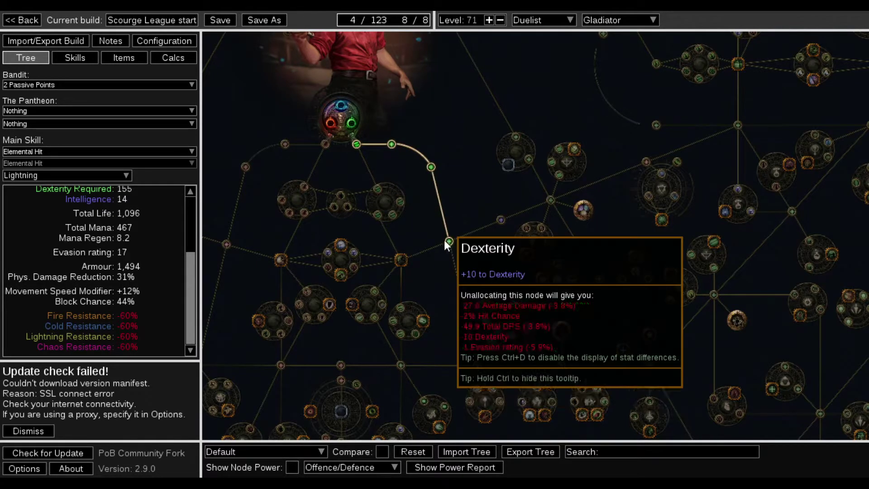
left_click(401, 260)
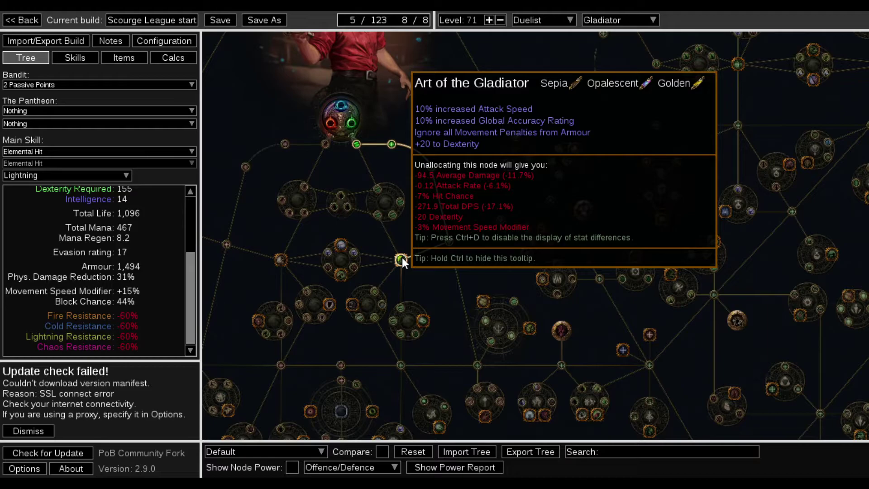
left_click(355, 267)
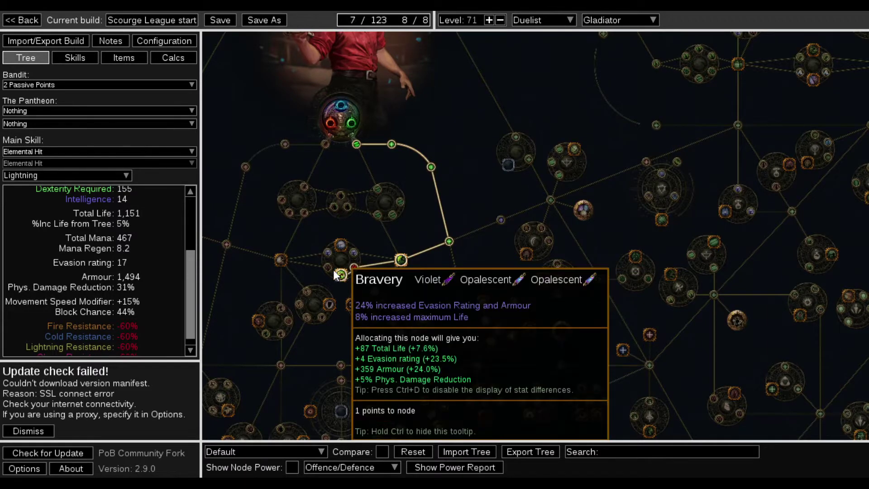
left_click(333, 272)
- Allocate Master of the Arena and the small nodes of the wheel below it through to Defiance
left_click_drag(473, 300, 506, 236)
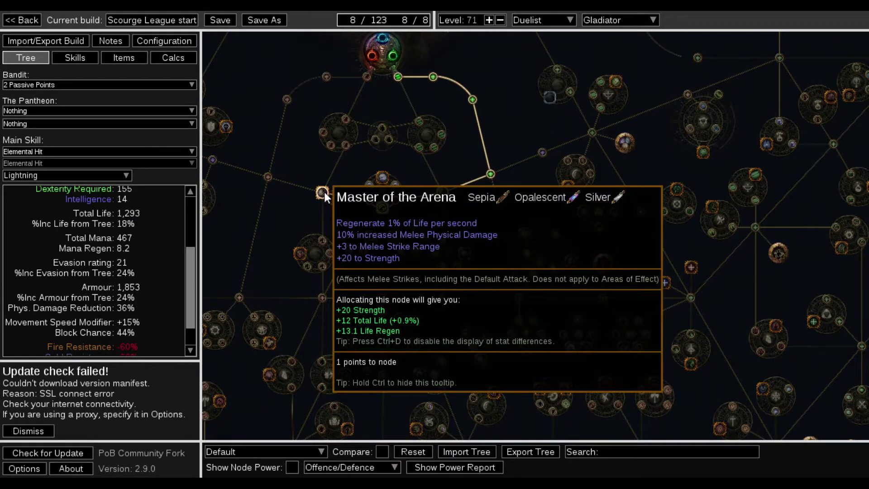
left_click(324, 192)
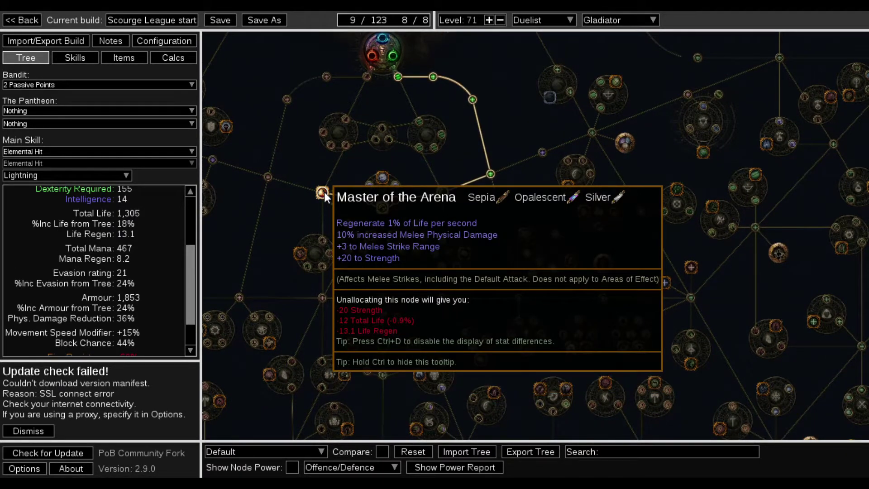
left_click(348, 231)
left_click(344, 238)
left_click(352, 250)
left_click(361, 249)
left_click(372, 237)
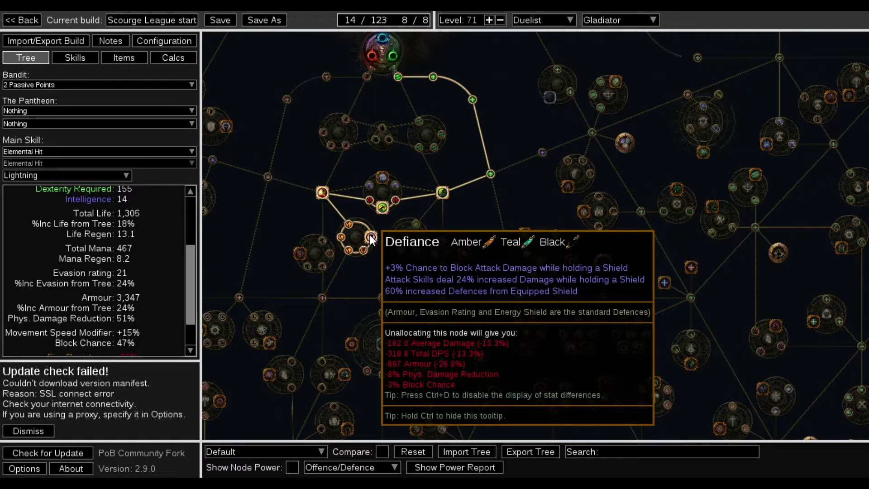
- Extend the path south from the Defiance wheel through Golem's Blood and its Life nodes to the travel node below
left_click(323, 297)
left_click_drag(342, 322, 453, 218)
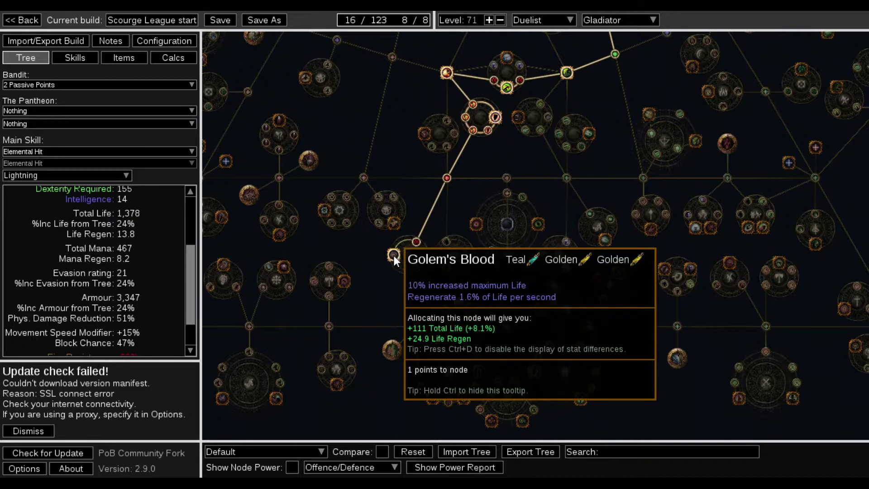
left_click(392, 254)
left_click(416, 267)
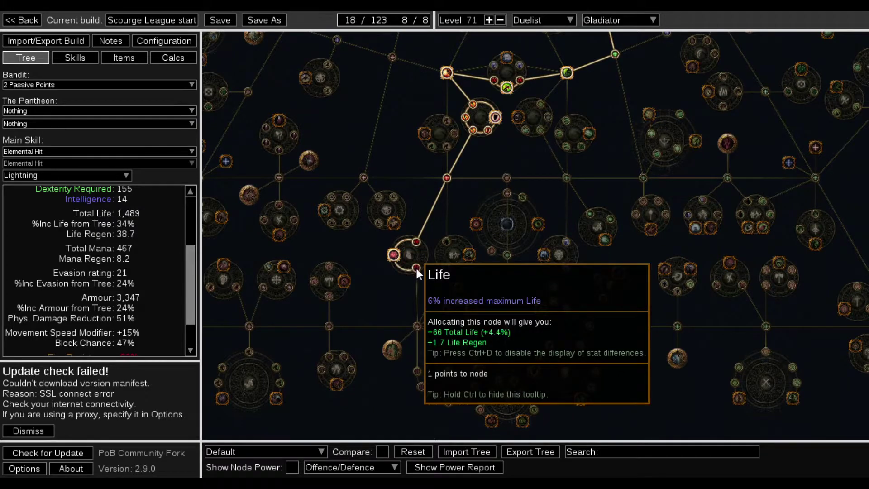
left_click(416, 327)
- Allocate the route eastward along the southern line and the shield wheel's upper arc up to its western notable
left_click_drag(474, 335, 352, 306)
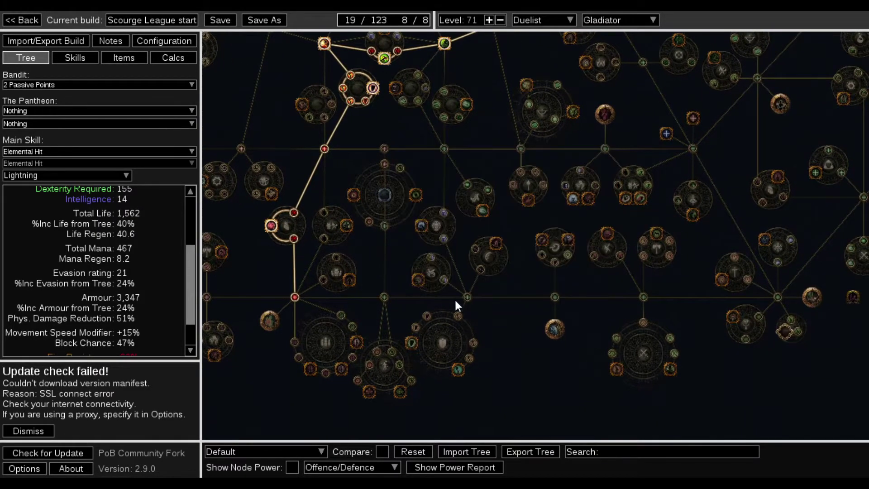
left_click(467, 298)
left_click(412, 343)
- Allocate the Life Mastery in the Golem's Blood wheel with the "+50 to maximum Life" effect
left_click_drag(520, 311, 576, 376)
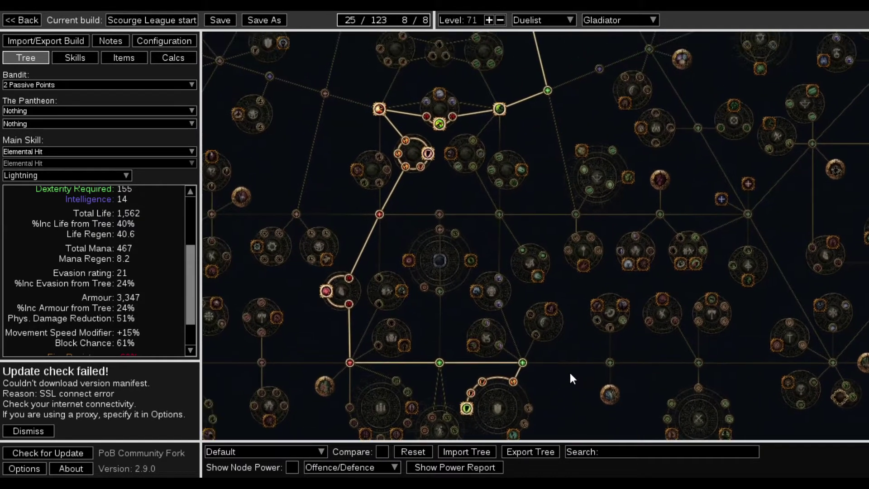
left_click(342, 292)
left_click(390, 240)
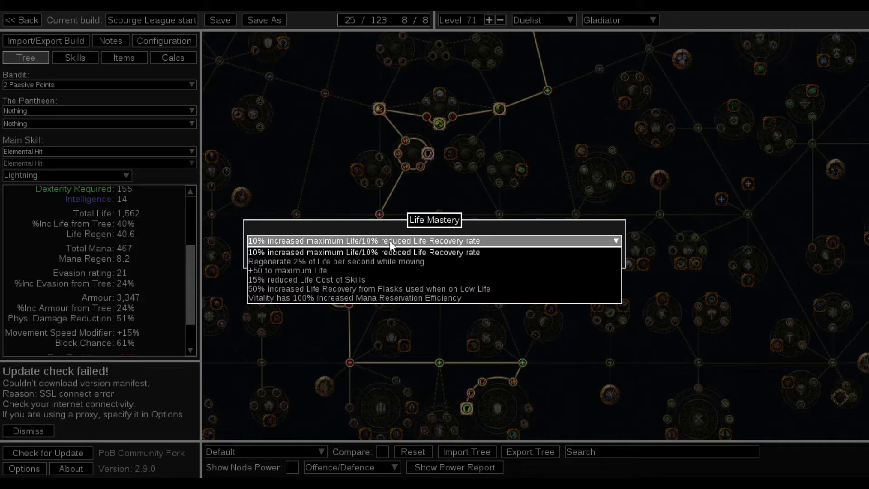
left_click(360, 269)
left_click(399, 256)
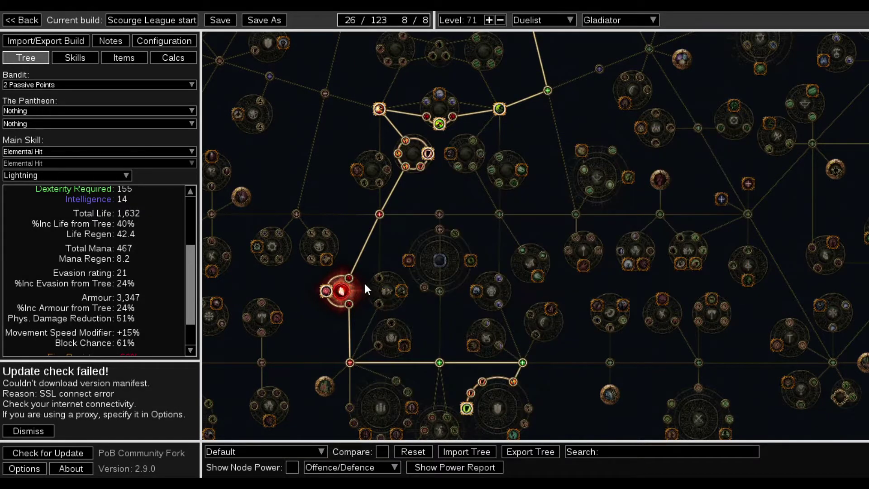
- Allocate the Shield Mastery on the southern line with "+1% Chance to Block Attack Damage per 5% Chance to Block on Equipped Shield"
left_click_drag(598, 387, 601, 272)
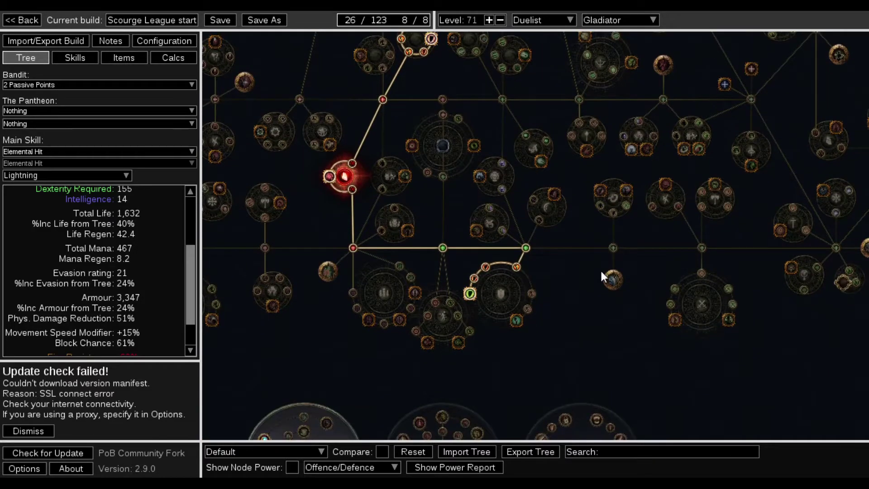
left_click(500, 292)
left_click(315, 240)
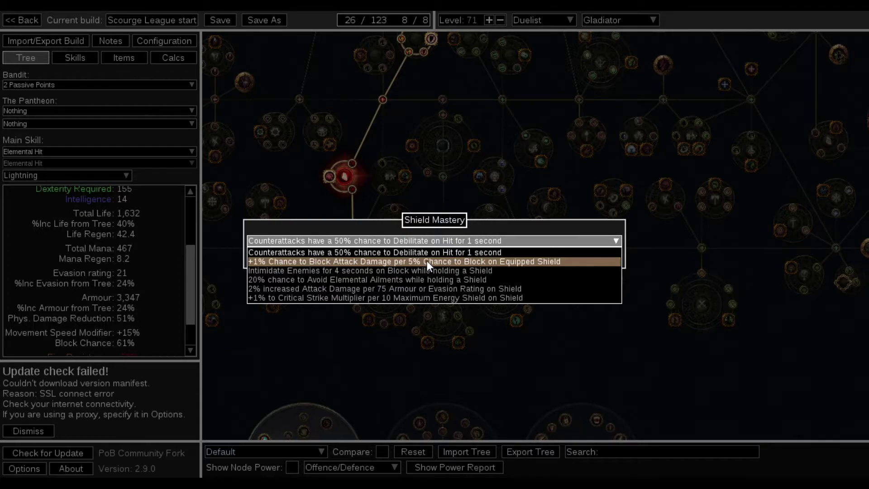
left_click(516, 263)
left_click(402, 259)
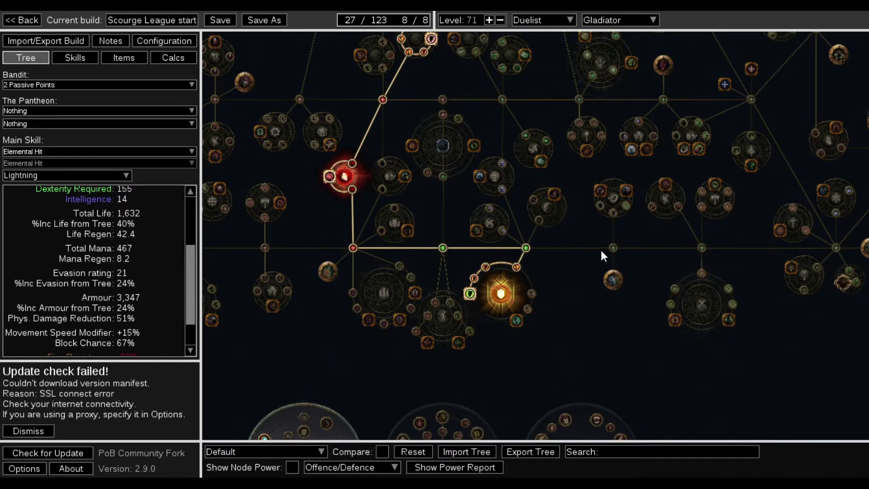
- Extend the southern line one travel node east and allocate the Block nodes above it up to the western notable
left_click(614, 248)
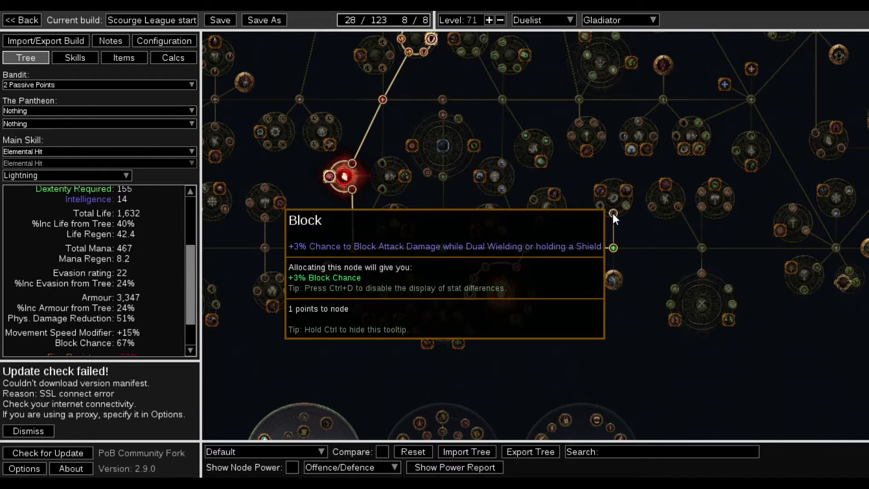
left_click(613, 213)
left_click(602, 205)
left_click(601, 191)
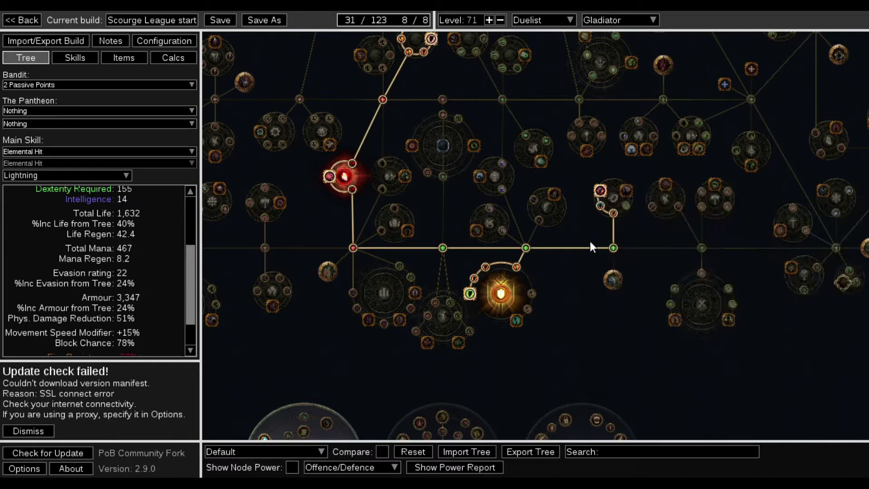
- Extend the path northwest from the western notable below the Duelist start and allocate the shield nodes through Command of Steel
left_click_drag(587, 251, 706, 388)
left_click_drag(476, 229, 509, 276)
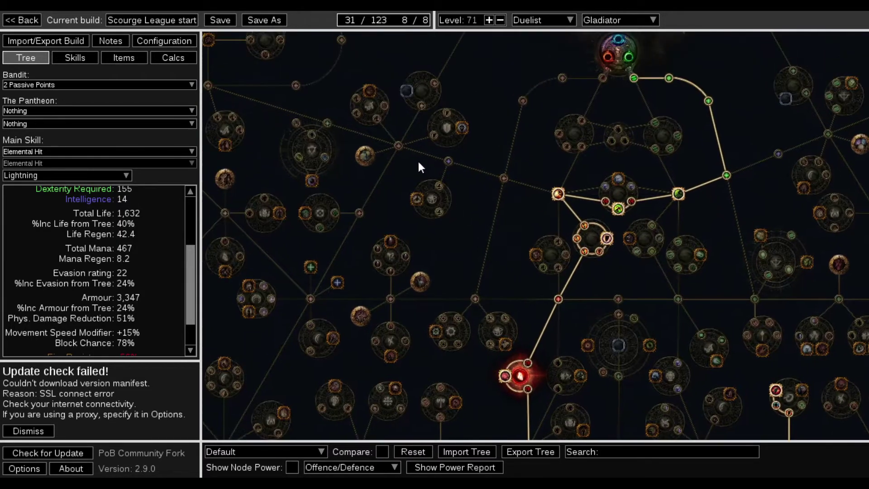
left_click(399, 146)
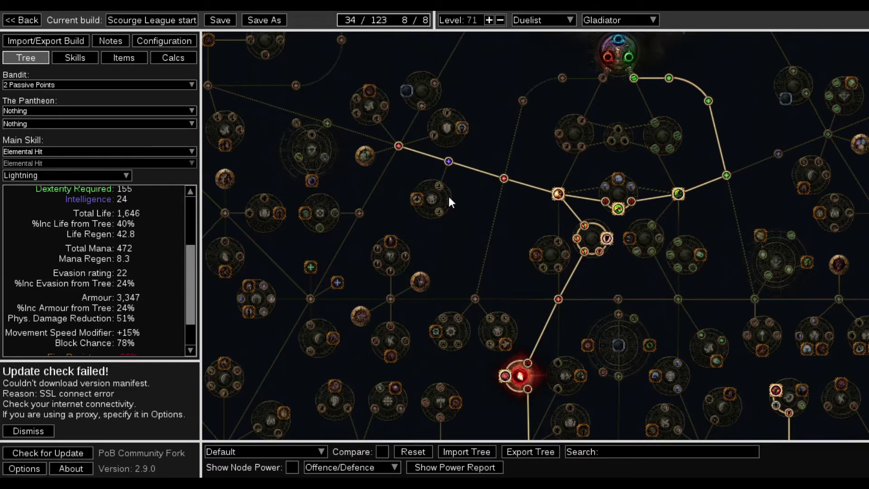
left_click(463, 128)
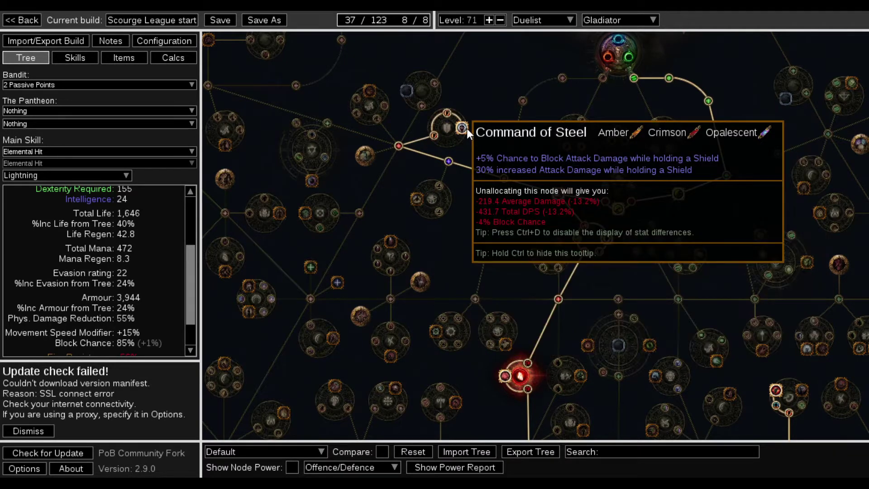
- Allocate the Shield Mastery beside Command of Steel with "20% chance to Avoid Elemental Ailments while holding a Shield"
left_click(441, 127)
left_click(381, 241)
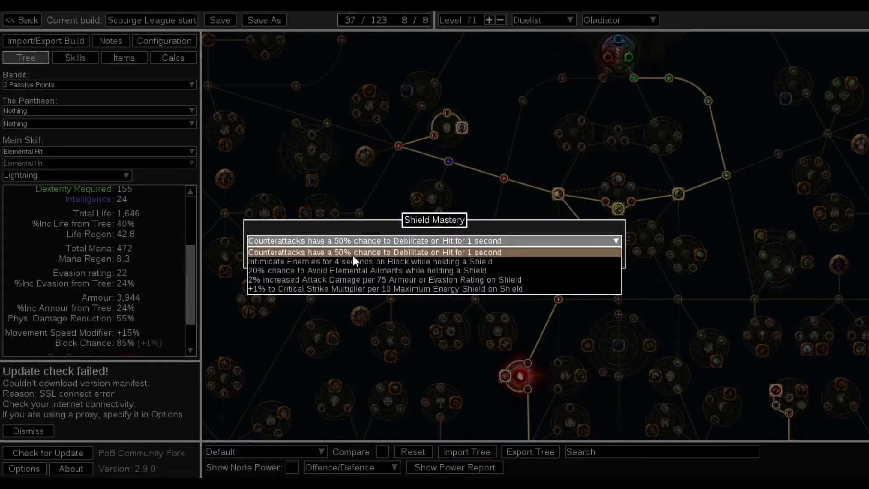
left_click(497, 271)
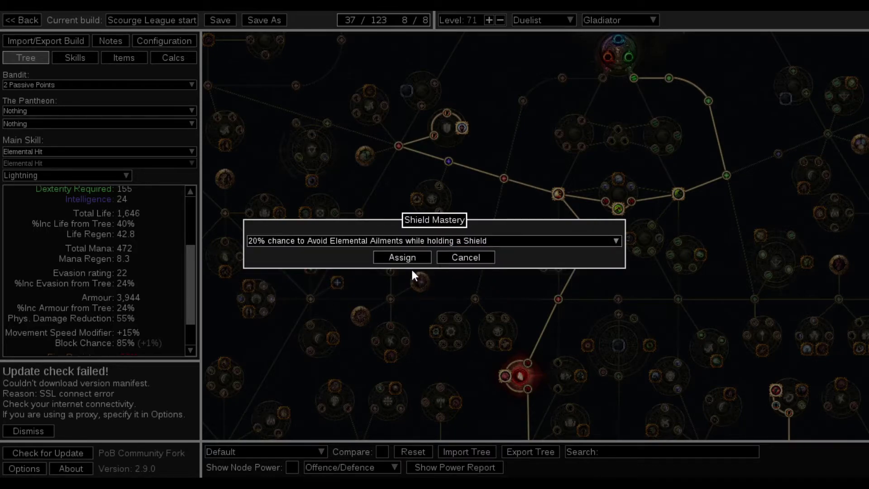
left_click(402, 258)
- Review the build's block chance, resistances, required level and the stats of the equipped shield
left_click_drag(622, 288, 619, 235)
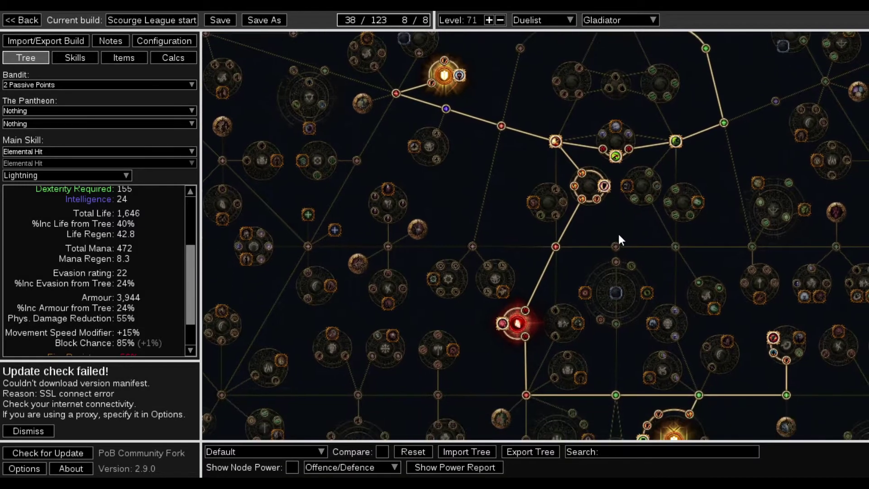
scroll(127, 293, "down", 2)
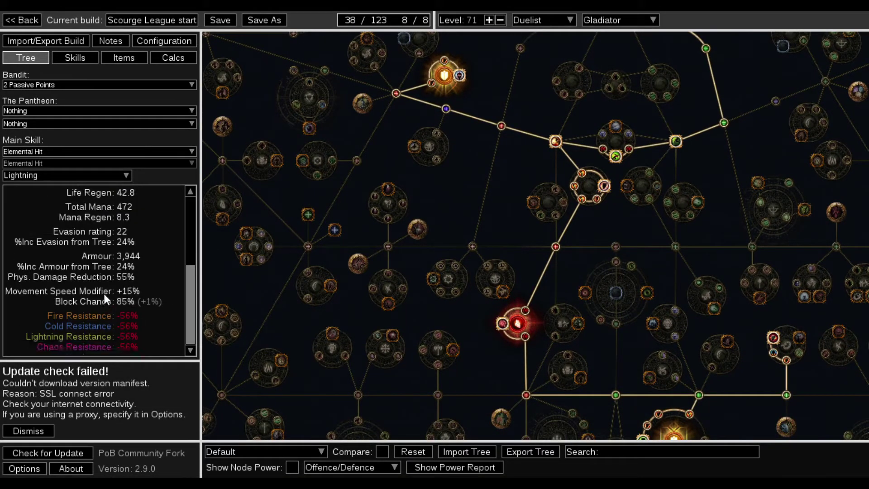
scroll(471, 240, "down", 1)
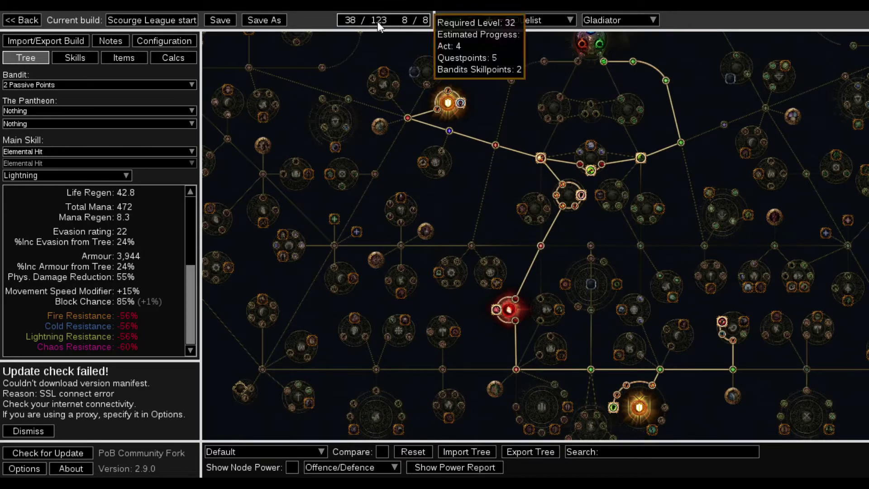
left_click_drag(677, 226, 528, 241)
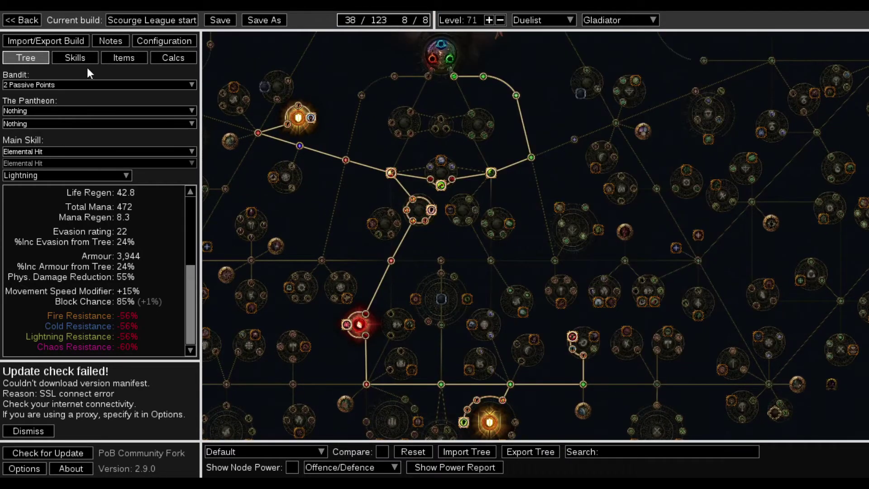
left_click(121, 58)
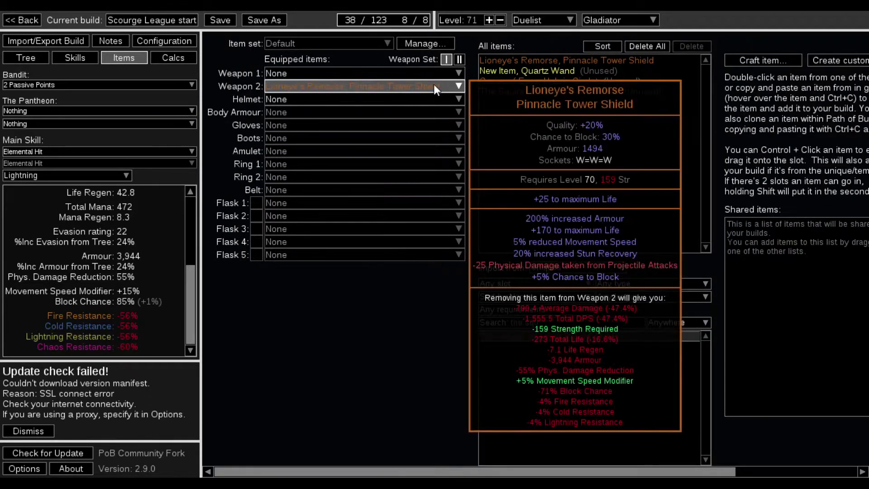
left_click(42, 62)
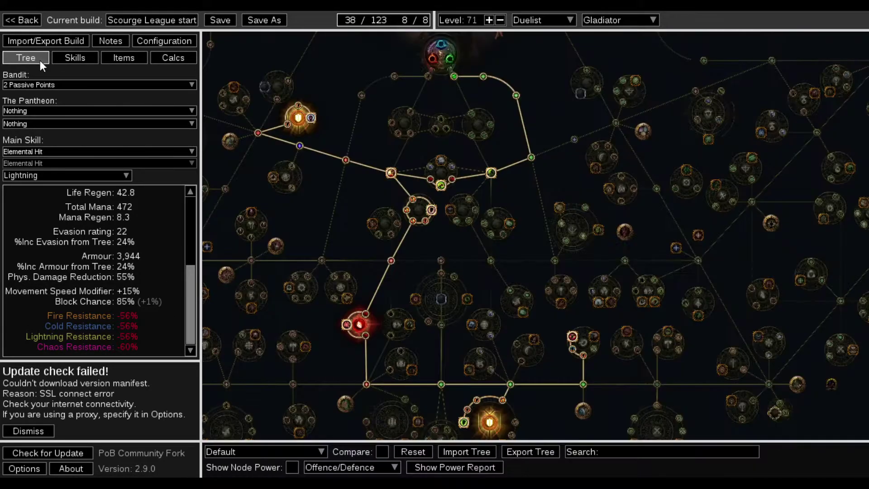
- Allocate the Courage notable and the path leading to it from the route southeast of the Duelist start
left_click_drag(526, 297, 547, 156)
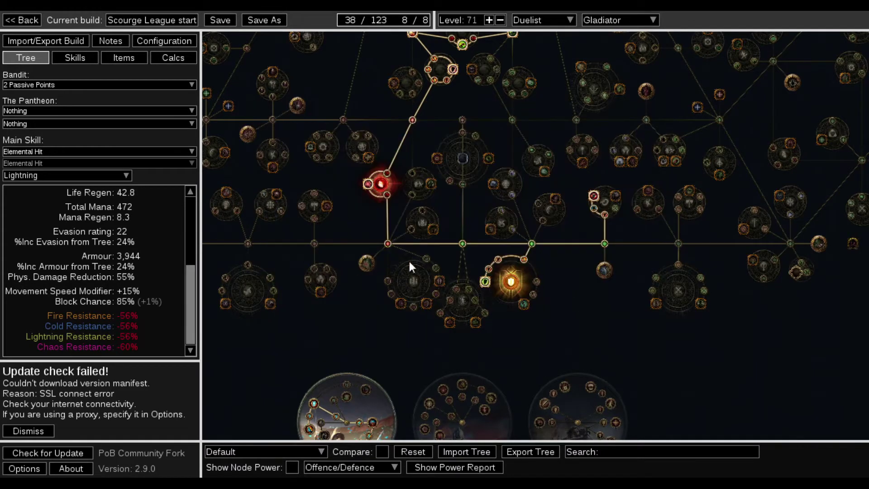
left_click_drag(569, 167, 556, 256)
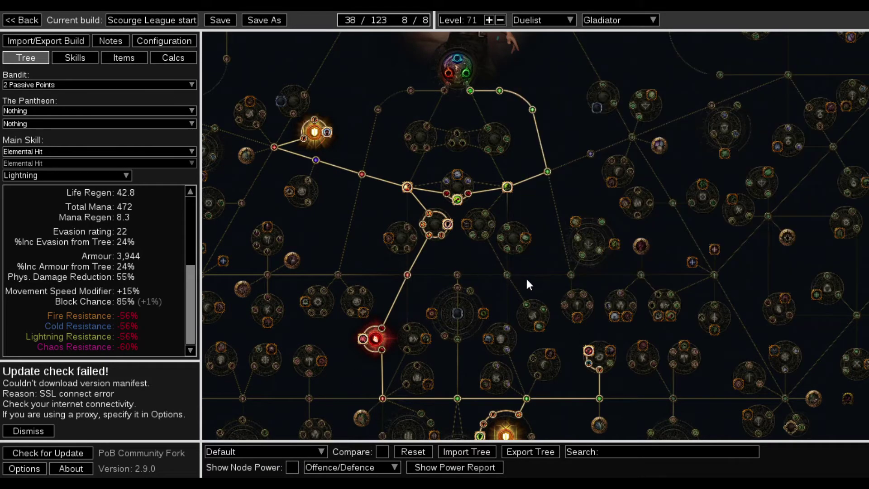
left_click_drag(537, 267, 505, 184)
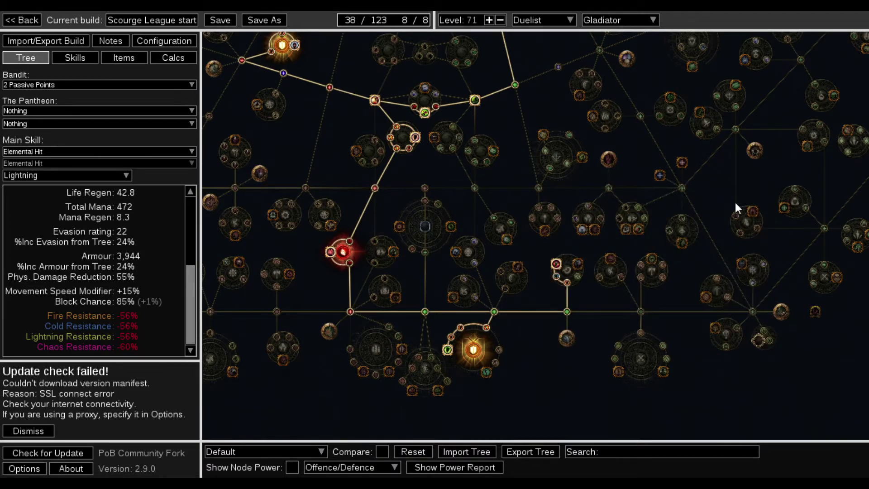
left_click_drag(735, 202, 721, 265)
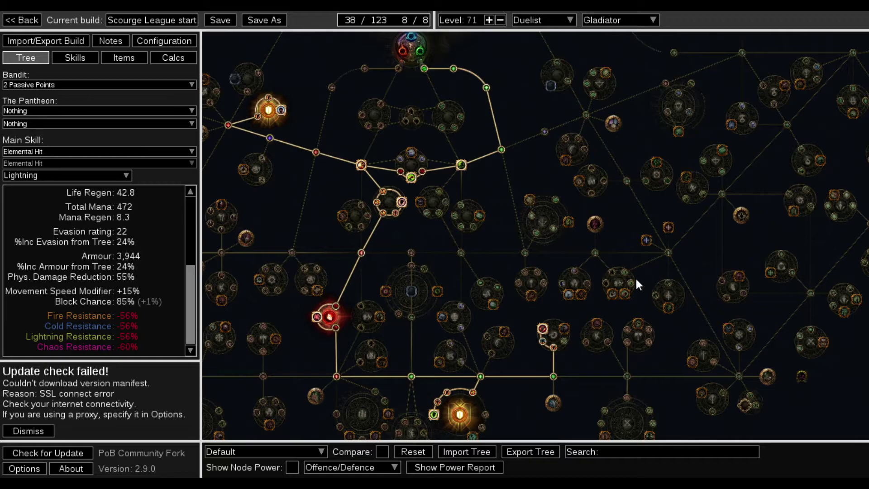
mouse_move(612, 294)
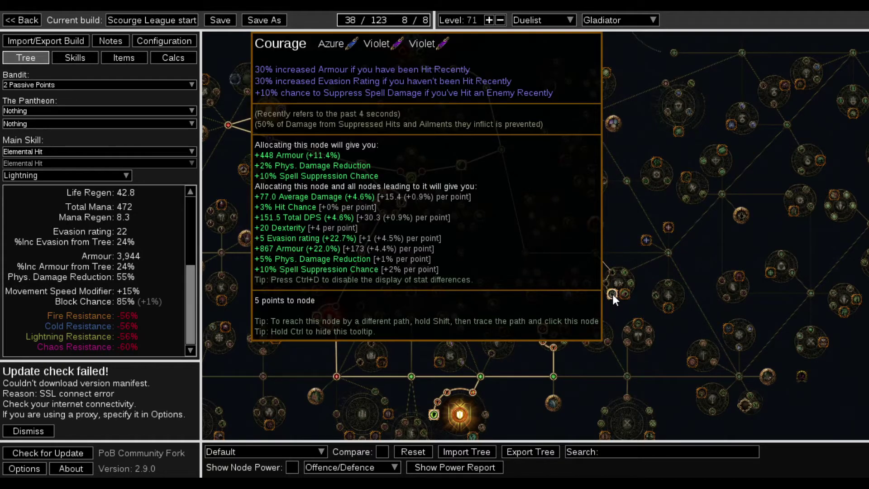
left_click(612, 294)
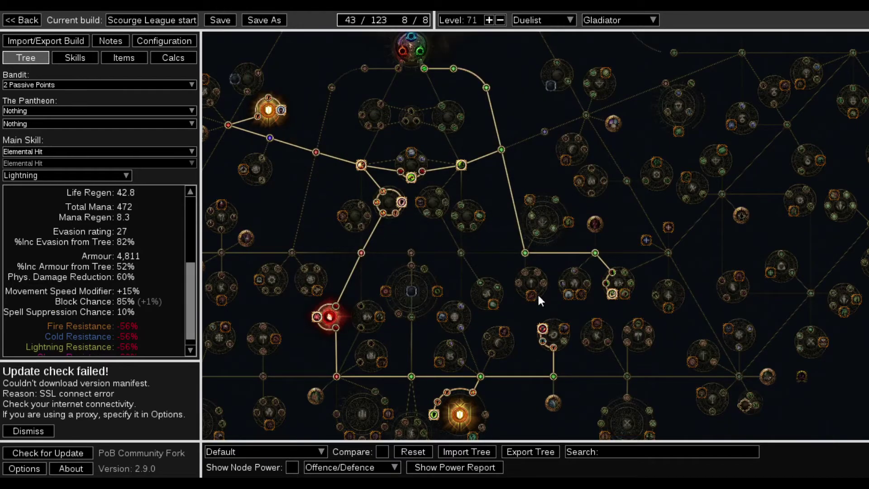
- Check the spell suppression chance and extend the path northeast to the first Evasion and Spell Suppression node of the wheel above the Duelist
left_click_drag(729, 234, 644, 288)
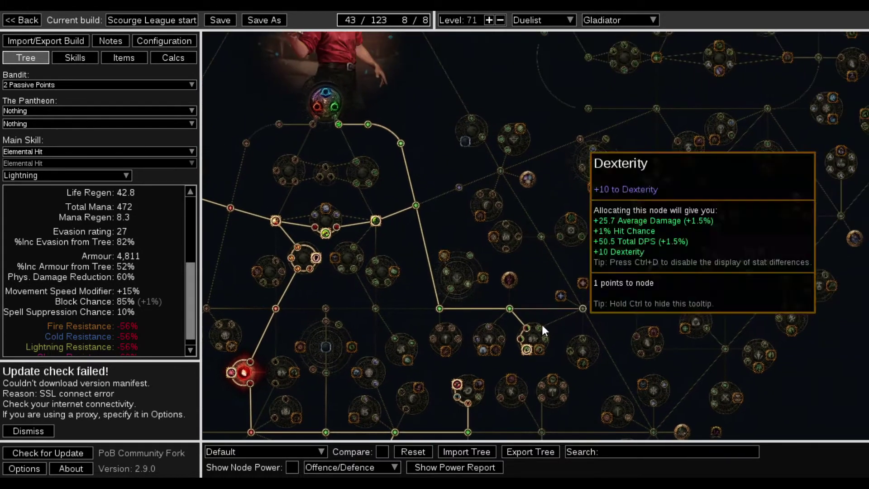
mouse_move(528, 352)
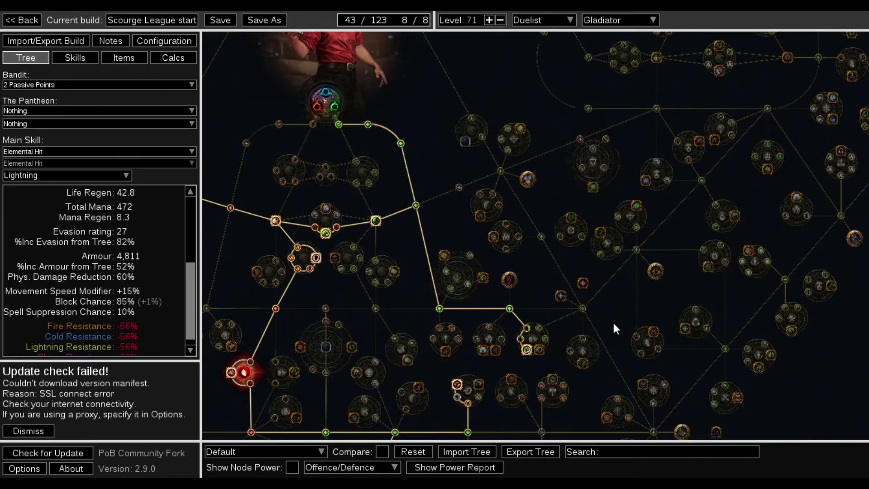
scroll(117, 318, "down", 1)
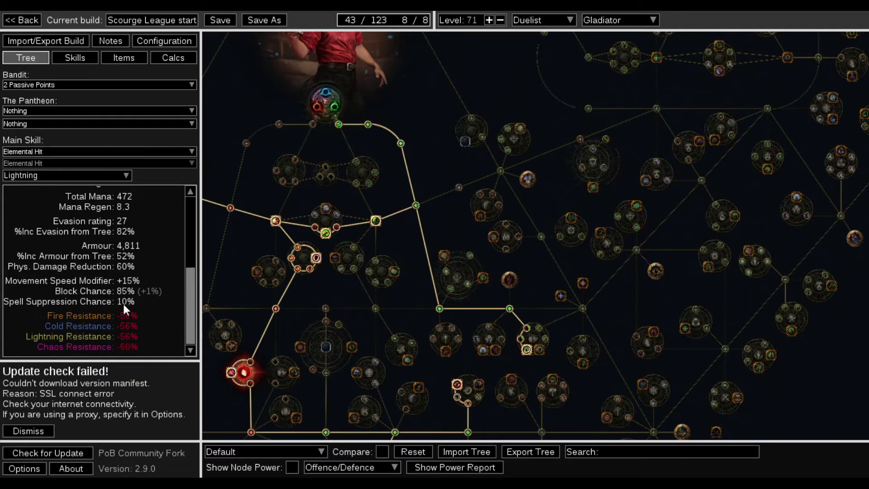
left_click_drag(509, 178, 544, 373)
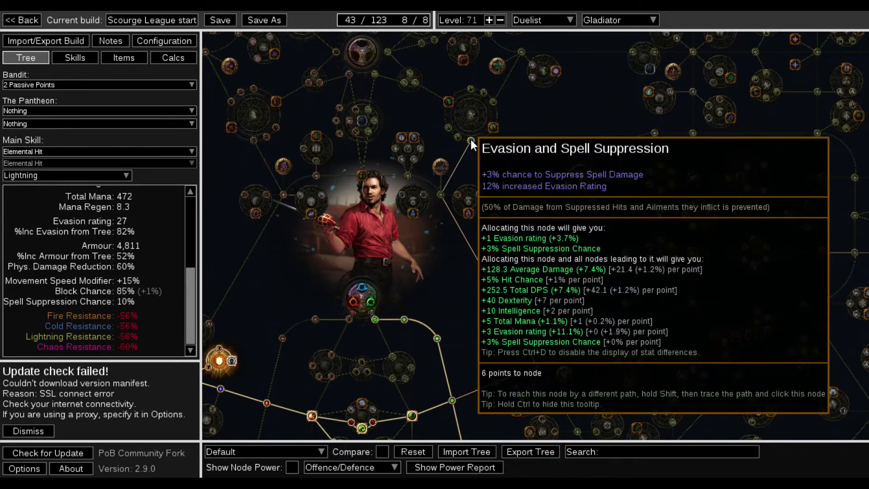
left_click(471, 140)
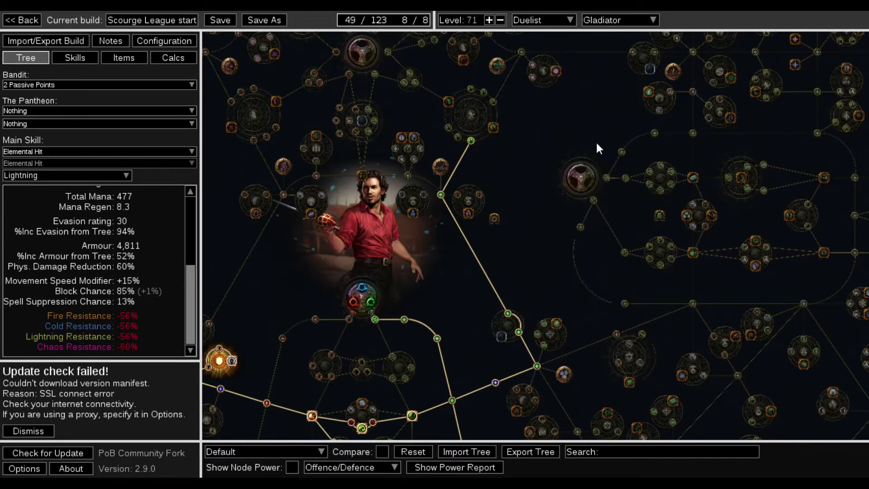
- Allocate the lower, western and upper nodes of the Evasion and Spell Suppression wheel, including its southeastern and northwestern notables
left_click(491, 128)
left_click(450, 128)
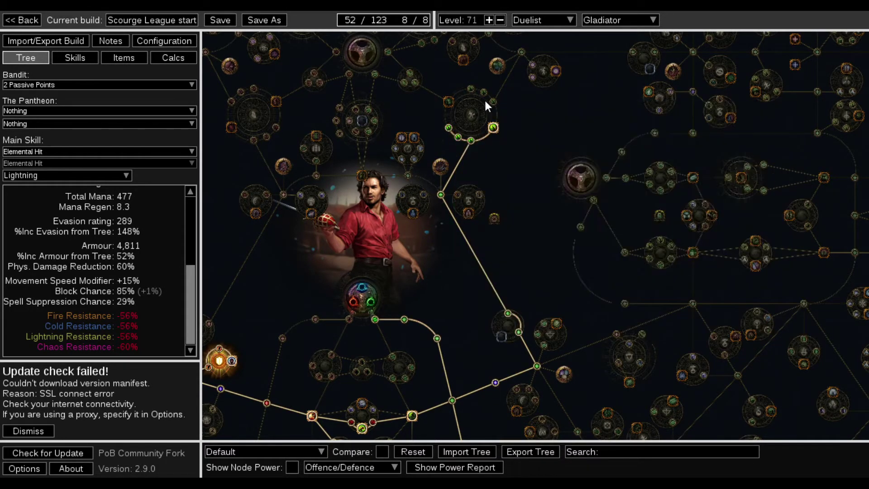
left_click(493, 98)
left_click(470, 89)
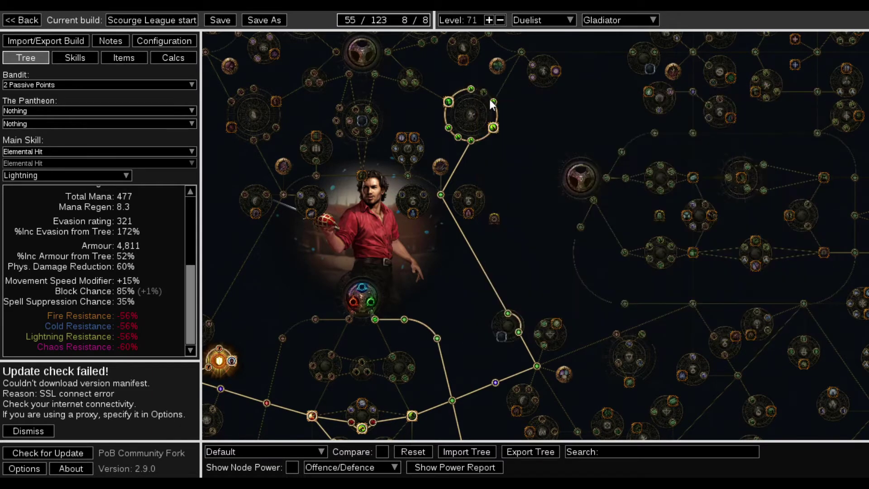
left_click(484, 93)
left_click(448, 102)
left_click(449, 102)
- Extend the line past Courage east through two Dexterity nodes, allocating the keystone beside the last one and the wheel notable south of it
left_click_drag(563, 283, 458, 148)
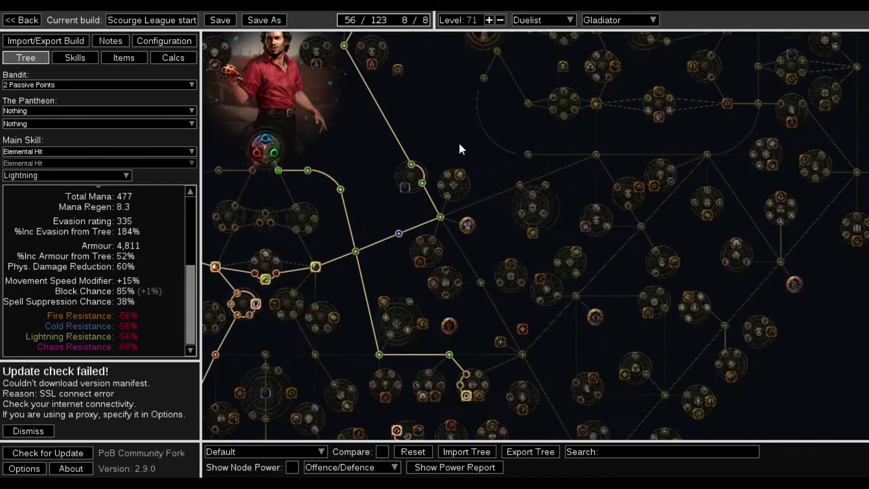
left_click_drag(497, 240, 473, 189)
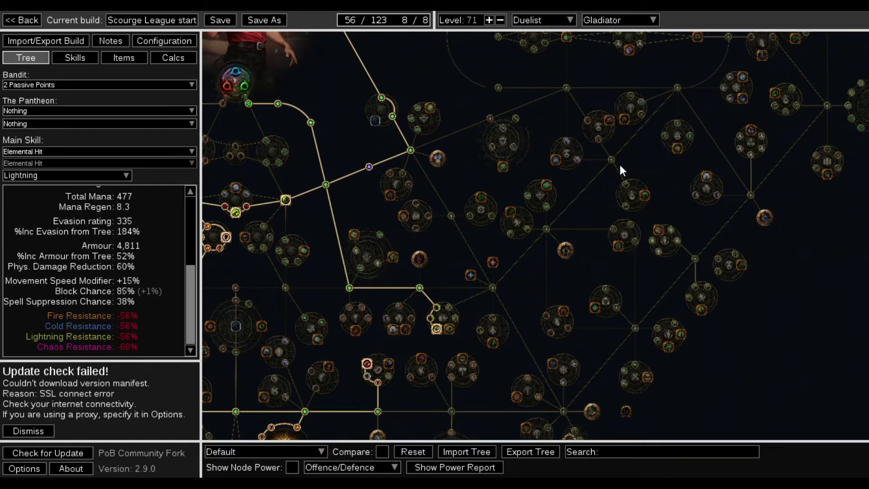
left_click(545, 230)
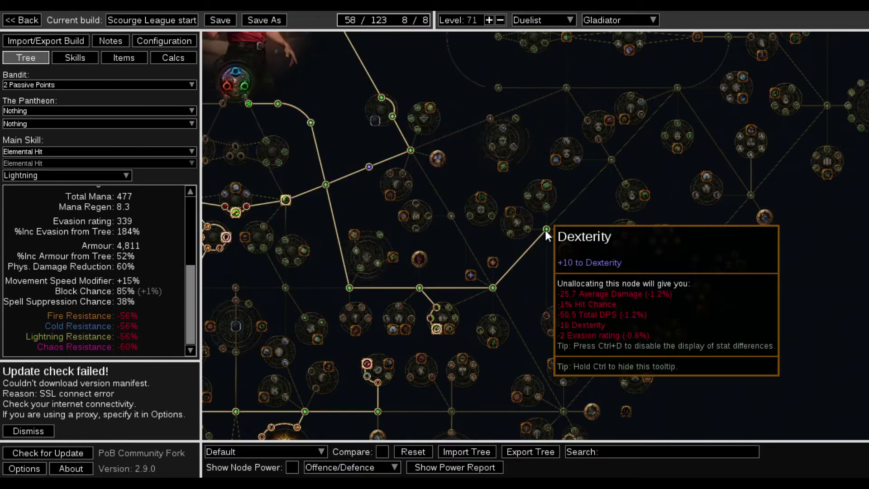
left_click(548, 316)
left_click(565, 310)
left_click(566, 251)
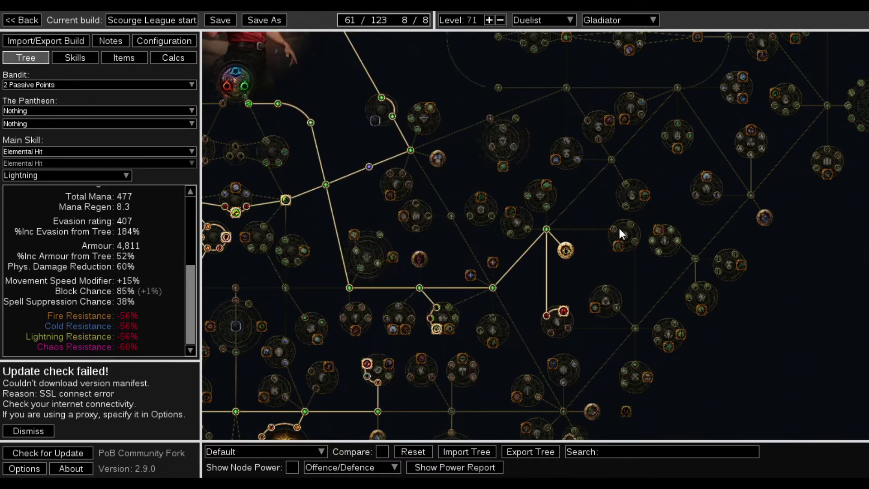
- Allocate the Spell Suppression and Life Flask Recovery wheel east of the Dexterity node, around to its lower notable
left_click(613, 229)
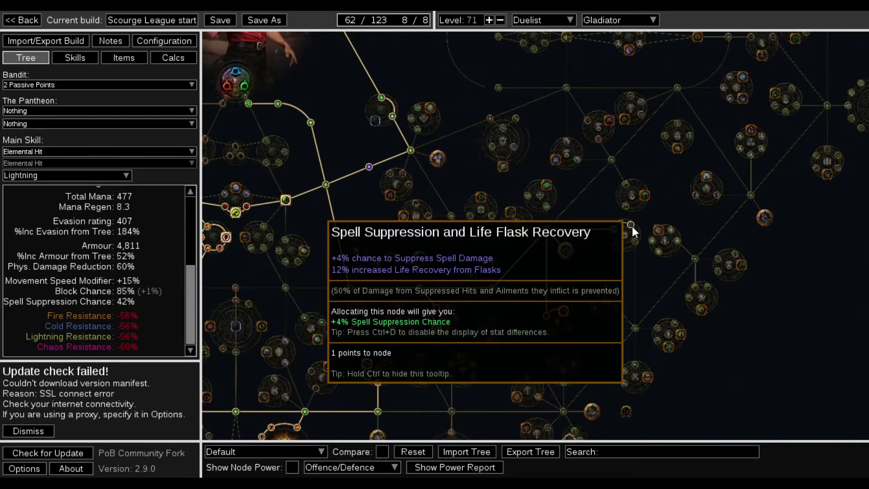
left_click(631, 224)
left_click(635, 240)
left_click(619, 247)
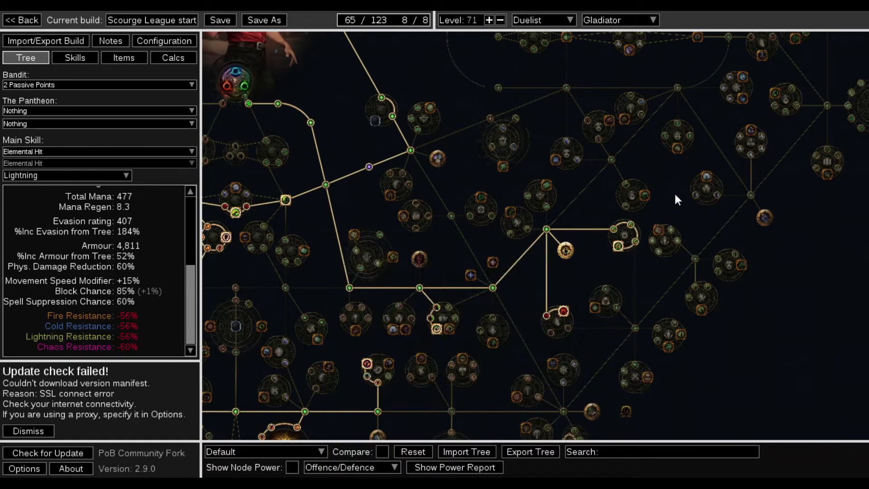
- Extend the path northeast from the Dexterity node above the keystone, around the curve to the red notable west of its end
left_click_drag(678, 200, 608, 247)
left_click(608, 176)
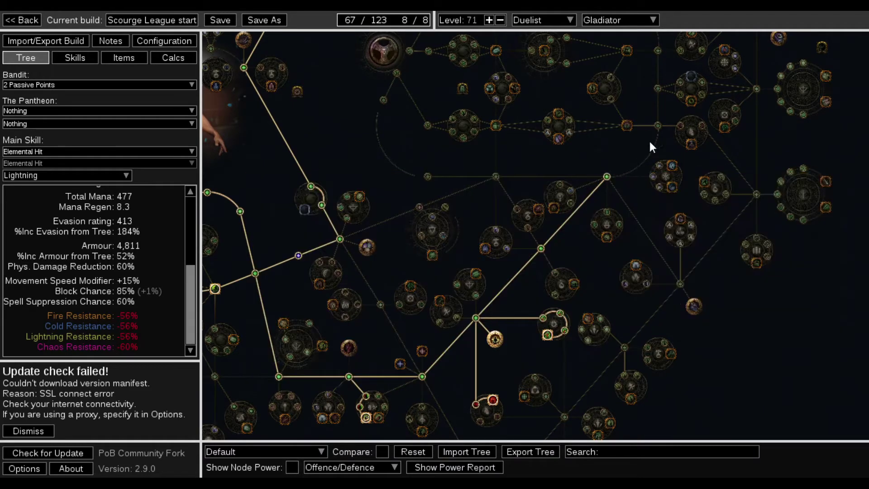
left_click(659, 126)
left_click(628, 125)
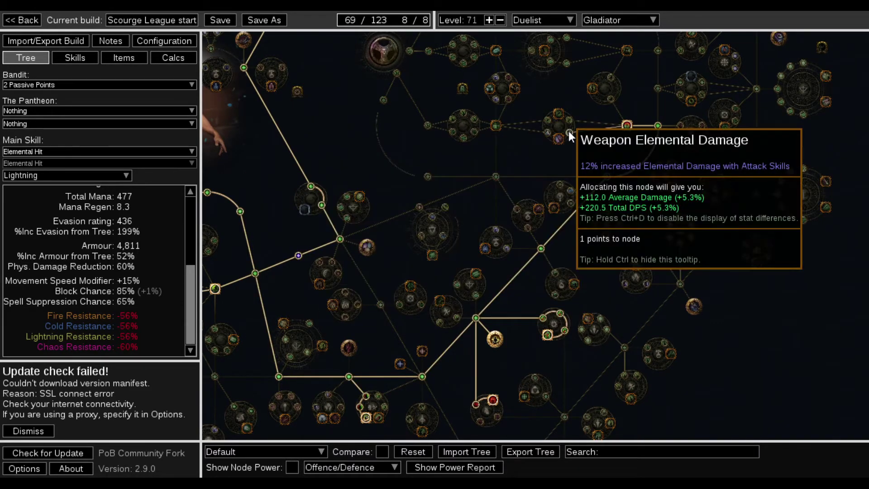
- Allocate the Movement Speed and Spell Suppression nodes west of the red notable, including the notable between them
left_click(569, 131)
left_click(571, 132)
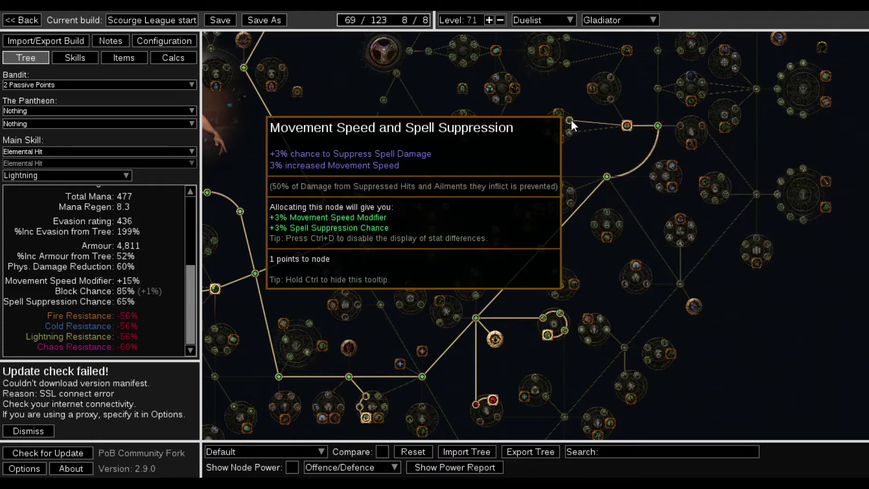
left_click(570, 122)
left_click(559, 115)
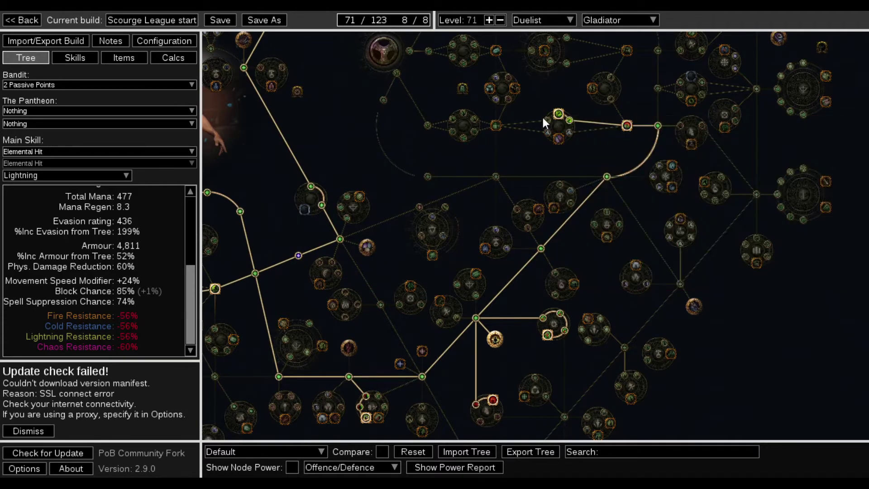
left_click(546, 120)
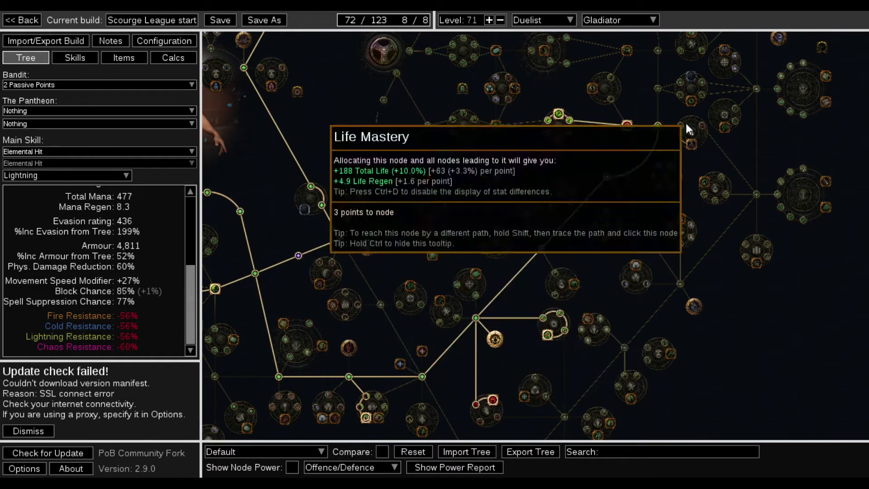
- Allocate the Life wheel east of the curved path, from its western node through its lower notable to its eastern node
left_click(680, 125)
left_click(690, 144)
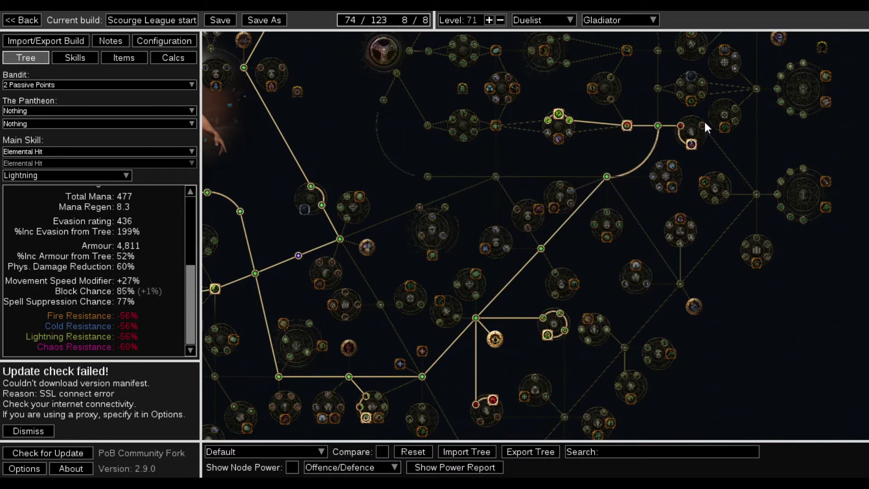
left_click(703, 126)
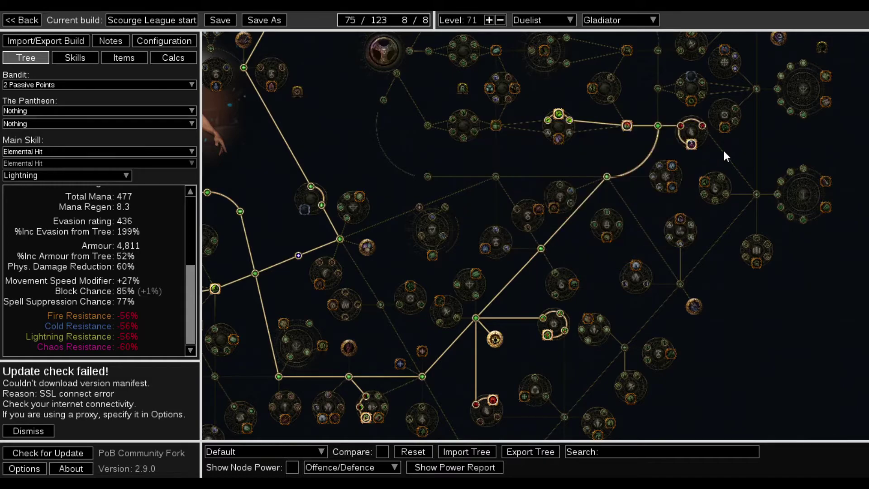
- Extend the path southeast and then north along the Dexterity nodes, allocating the keystone at its end and the Spell Suppression nodes to Inveterate
left_click(757, 194)
left_click_drag(783, 127, 757, 258)
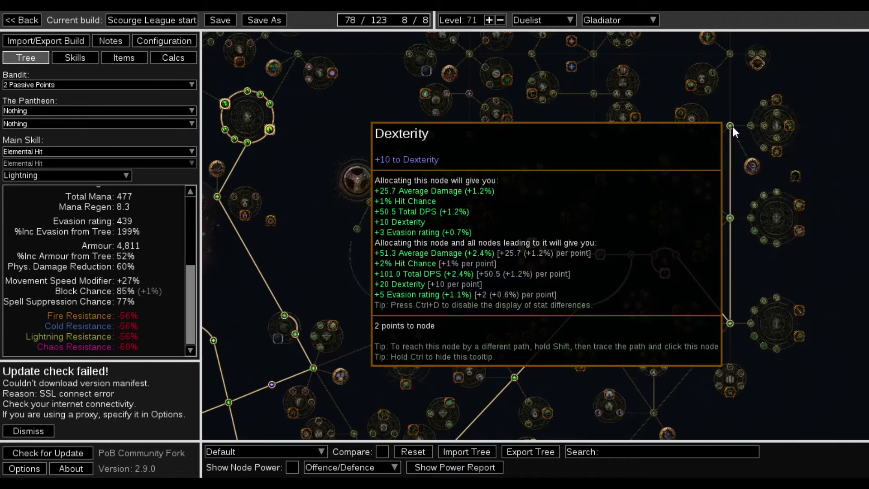
left_click(752, 166)
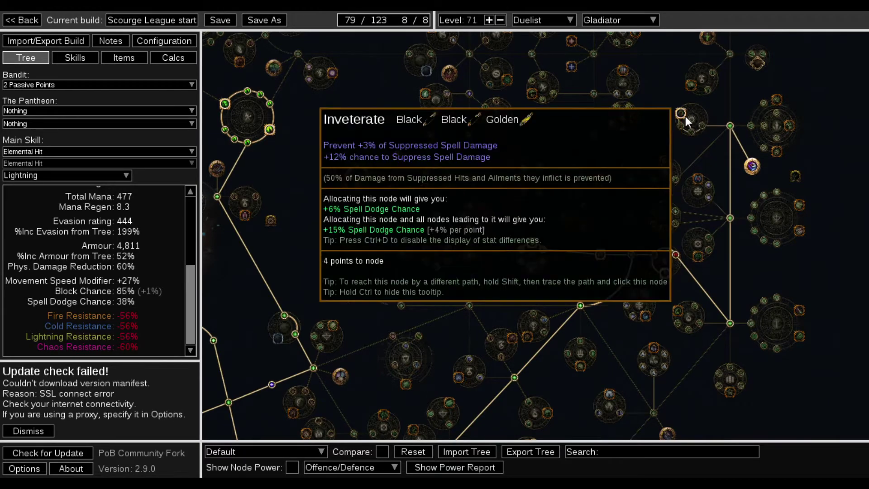
left_click(683, 114)
- Assign the Spell Suppression Mastery's +10% chance with Evasion boots, helmet and gloves, and allocate the keystone beside the Duelist portrait
left_click(692, 119)
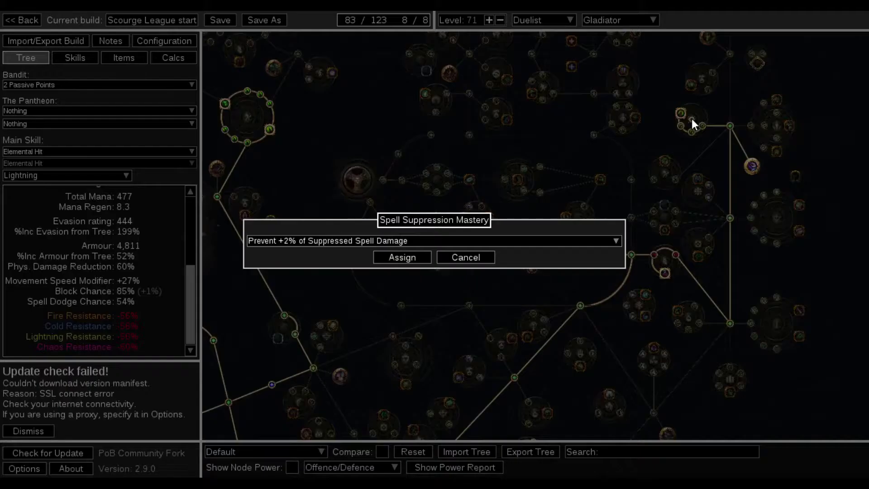
left_click(486, 241)
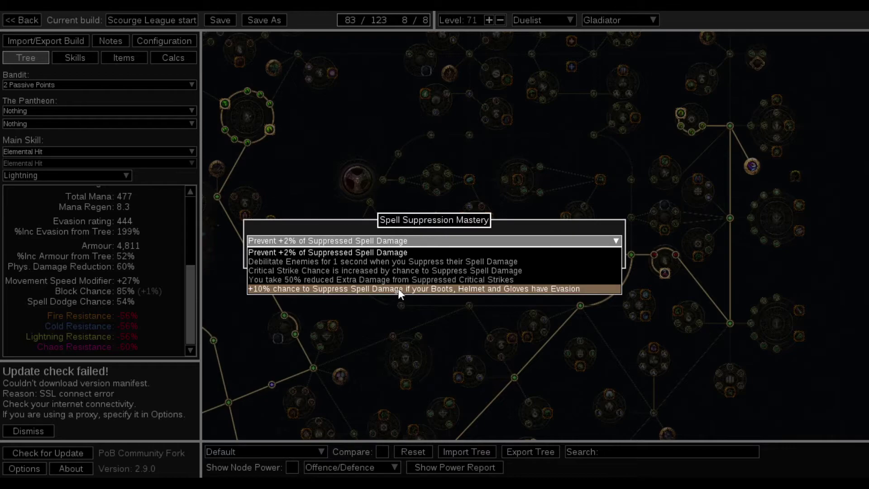
left_click(498, 286)
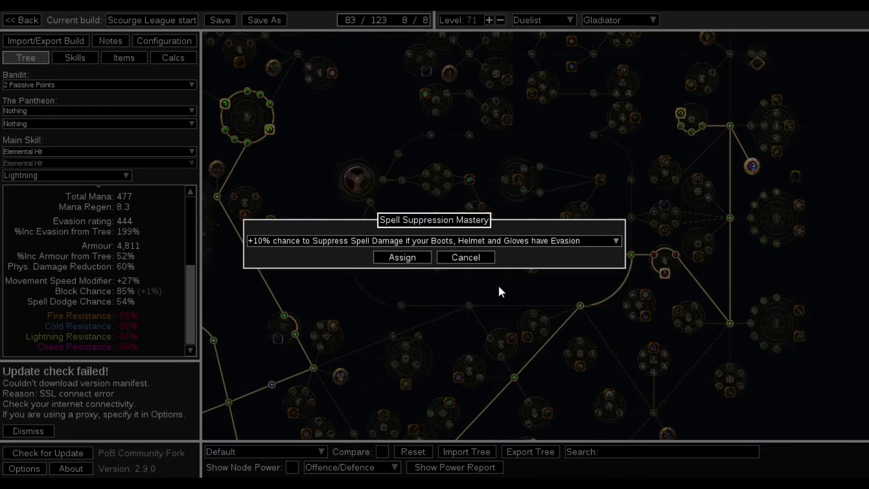
left_click(408, 255)
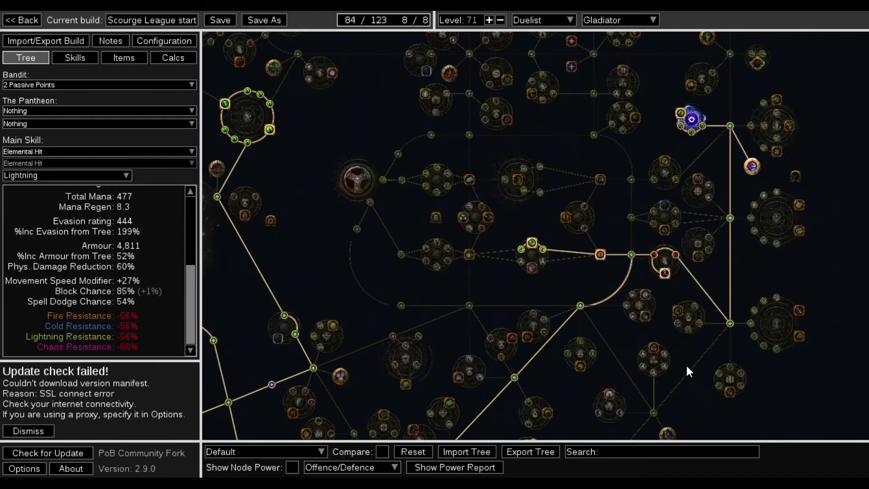
left_click_drag(686, 371, 759, 269)
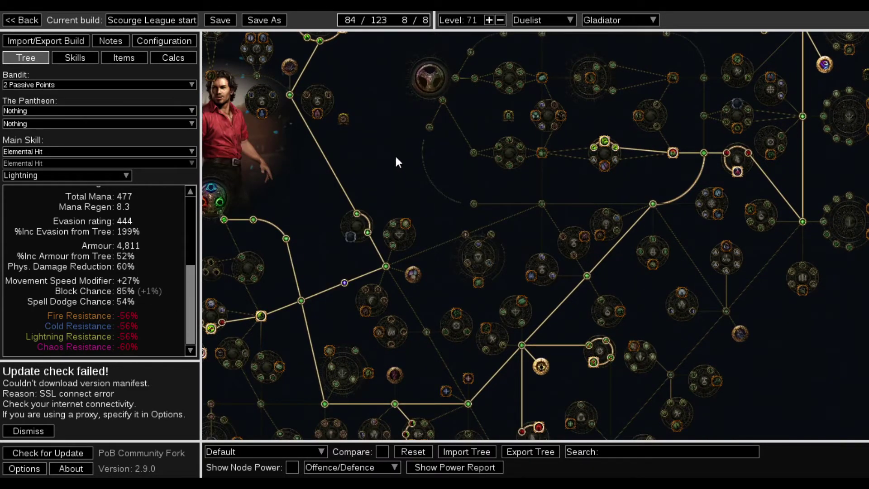
left_click(290, 70)
- Craft rare Gripped Gloves of the Gloves: Evasion type and add them to the build
left_click(132, 58)
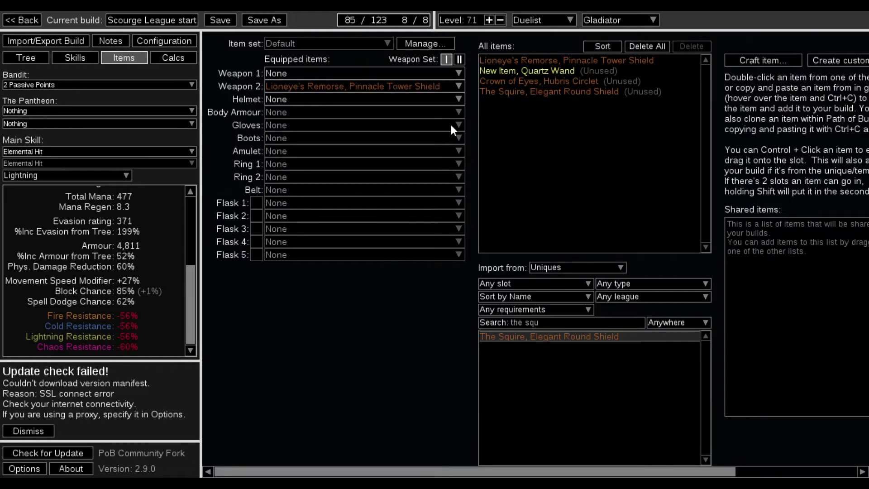
left_click(768, 58)
left_click(418, 237)
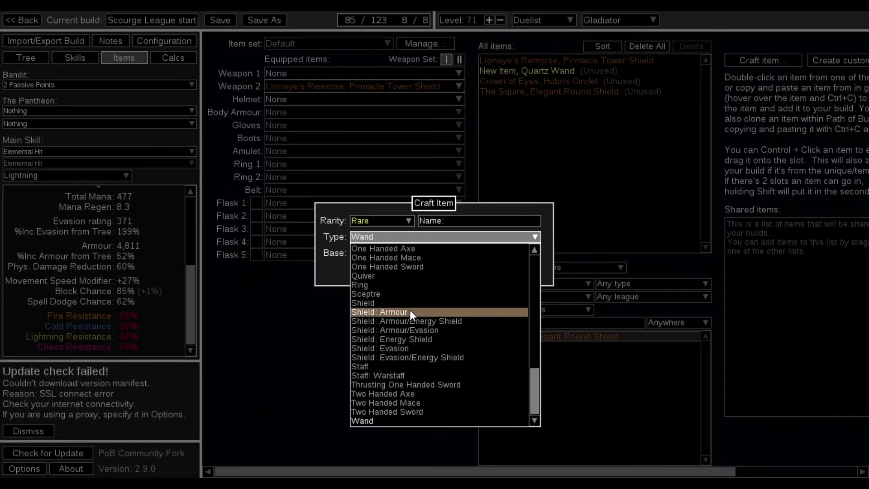
scroll(434, 316, "up", 5)
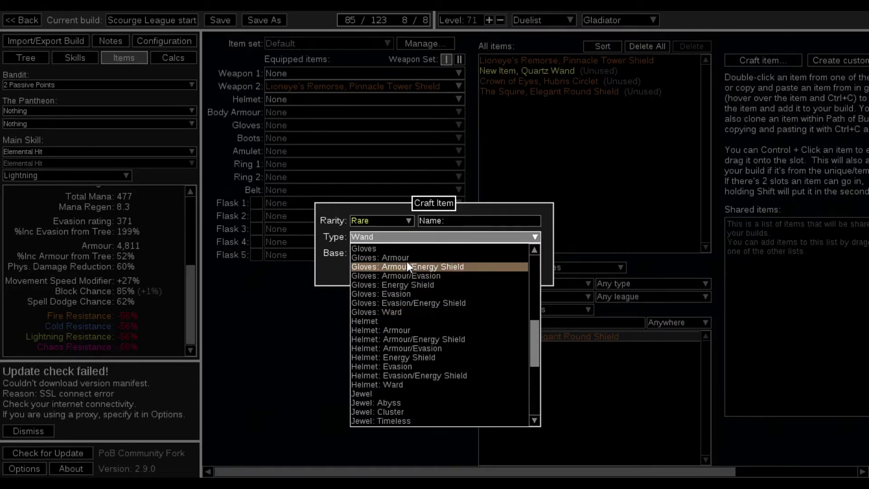
left_click(425, 290)
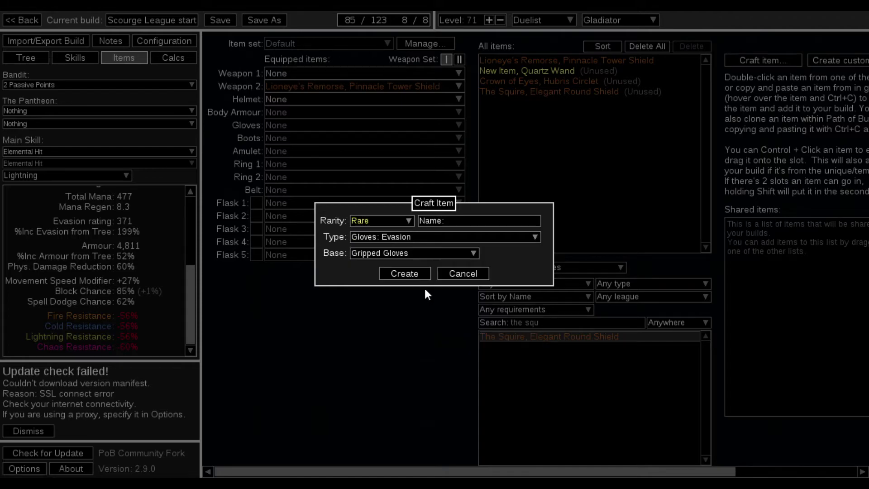
left_click(405, 274)
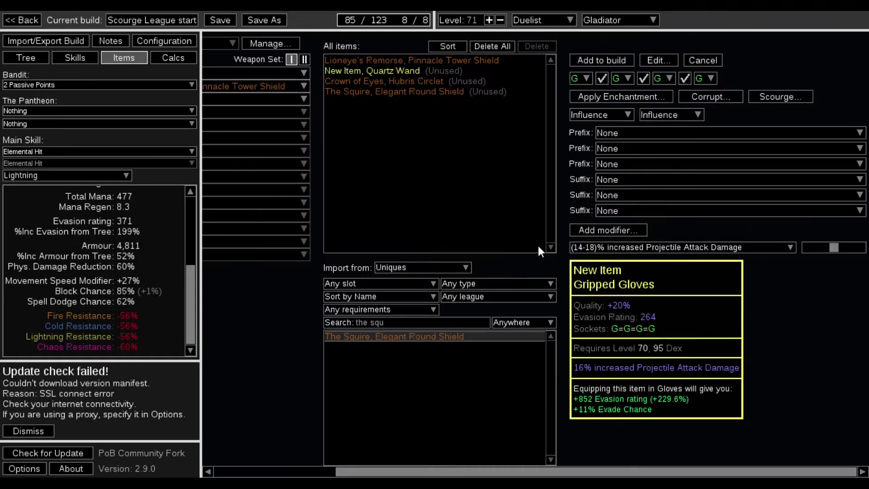
left_click(787, 247)
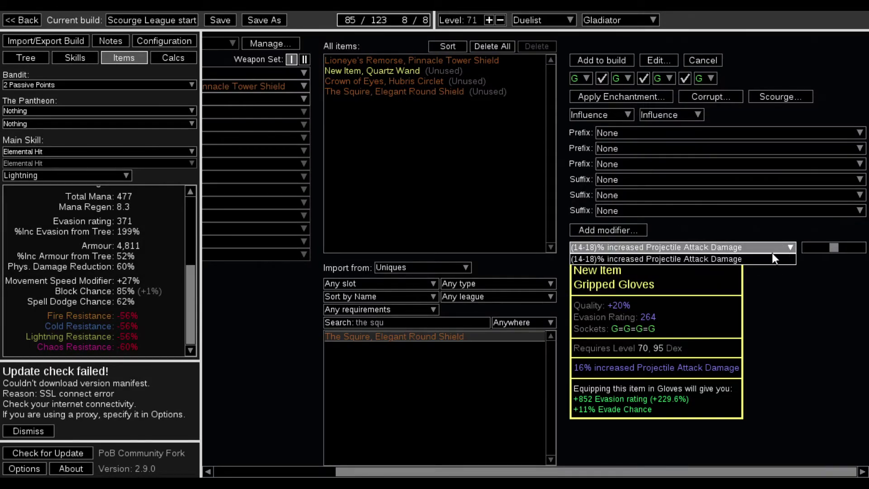
left_click(637, 305)
left_click(603, 62)
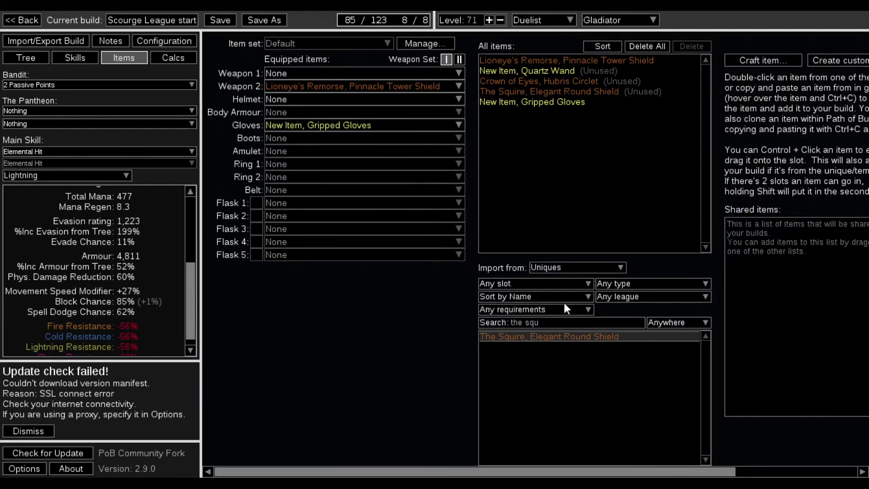
- Craft rare Stormrider Boots of the Boots: Evasion type and add them to the build
left_click(757, 60)
left_click(402, 239)
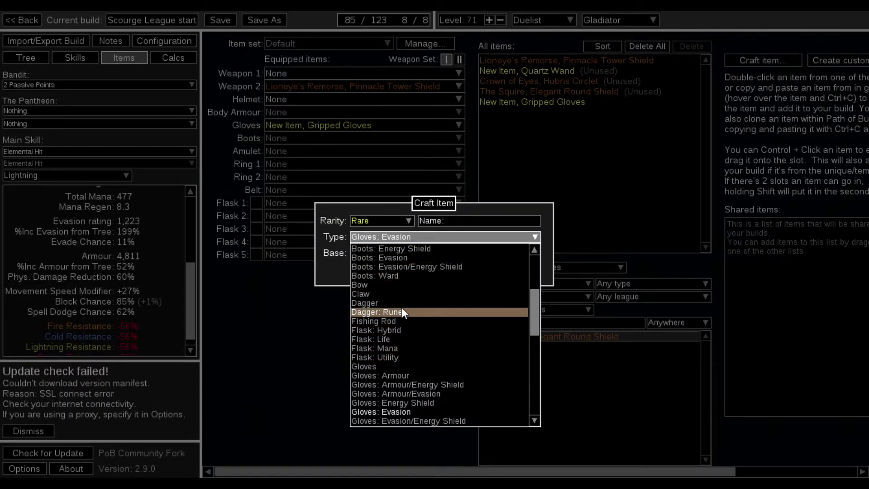
left_click(414, 258)
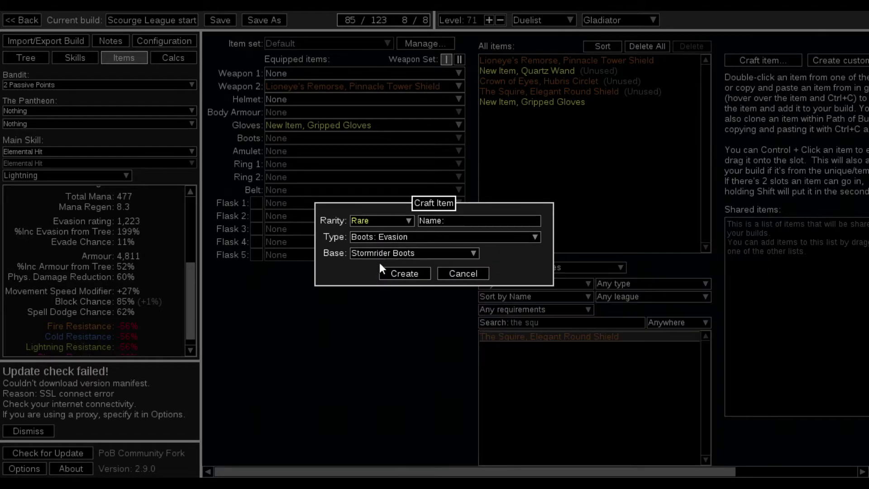
left_click(409, 273)
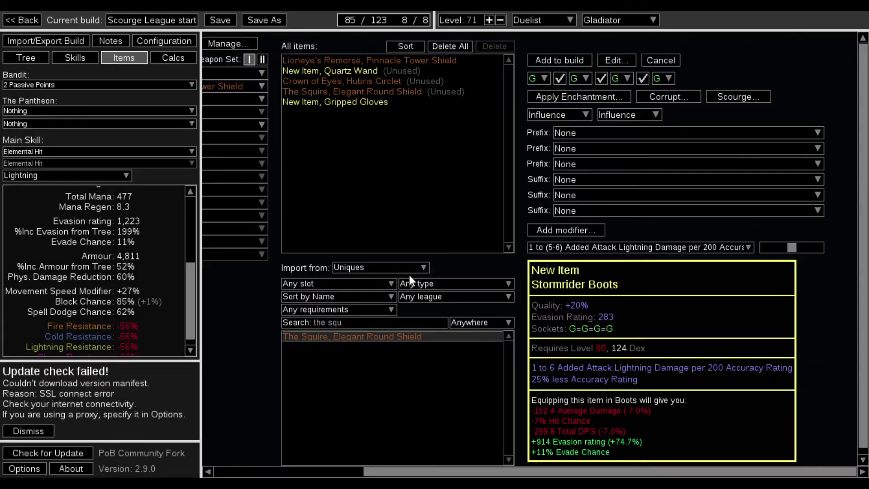
left_click(550, 60)
- Craft a rare Lion Pelt of the Helmet: Evasion type and add it to the build
left_click(763, 60)
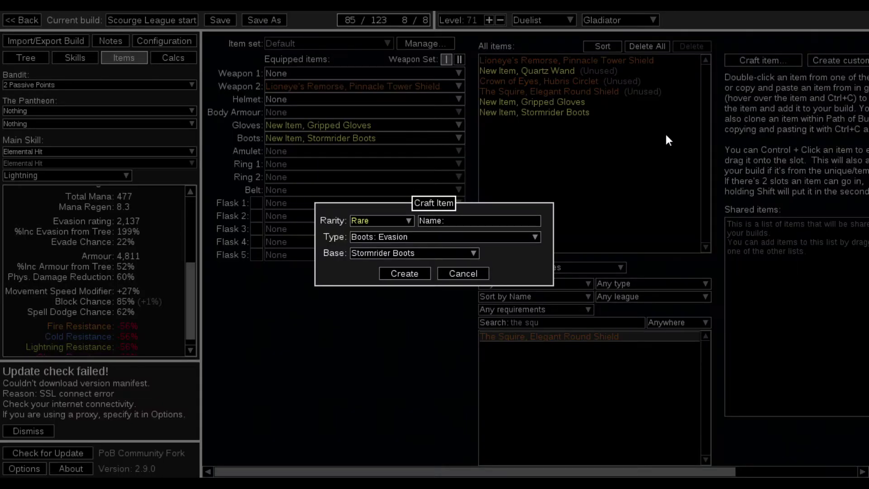
left_click(436, 232)
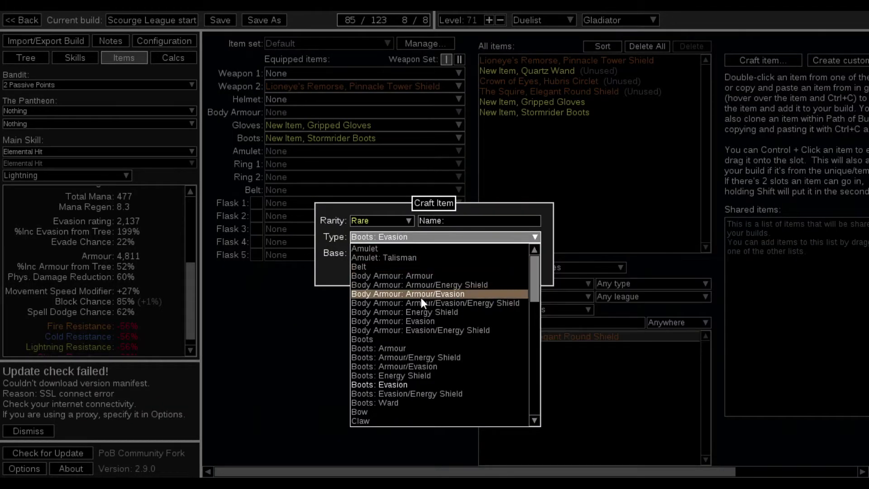
scroll(395, 252, "down", 5)
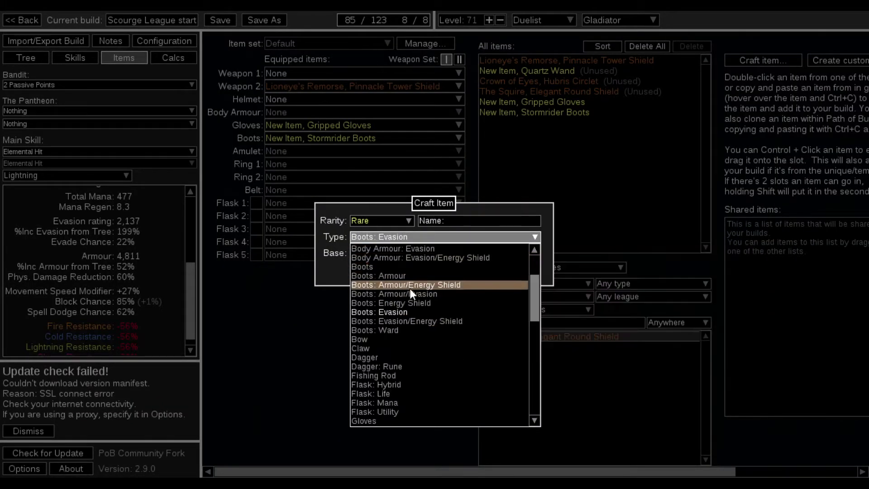
scroll(421, 340, "down", 3)
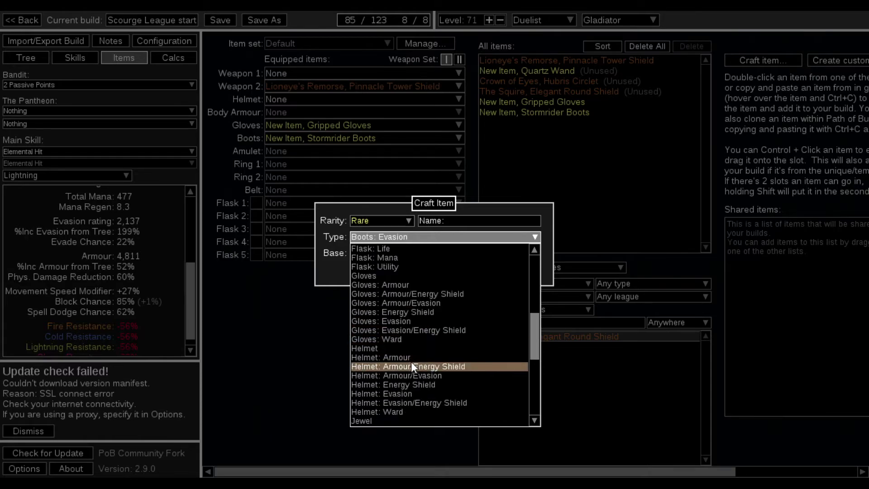
left_click(431, 393)
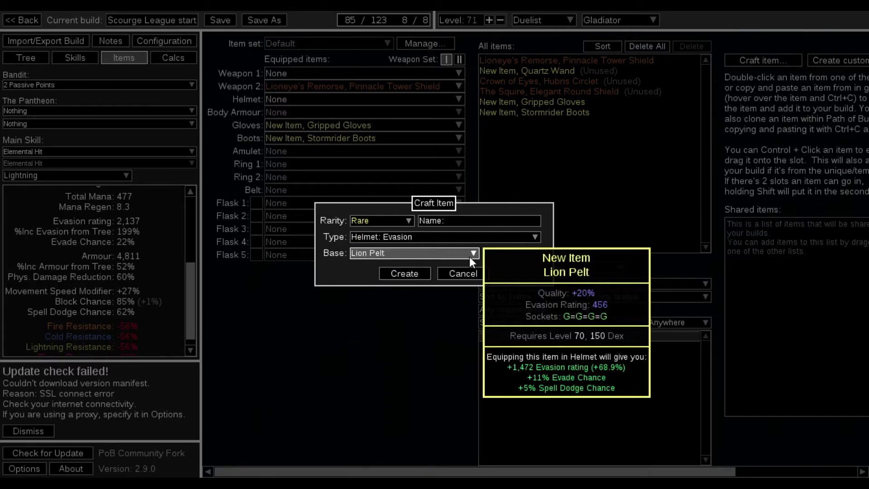
left_click(409, 271)
left_click(618, 61)
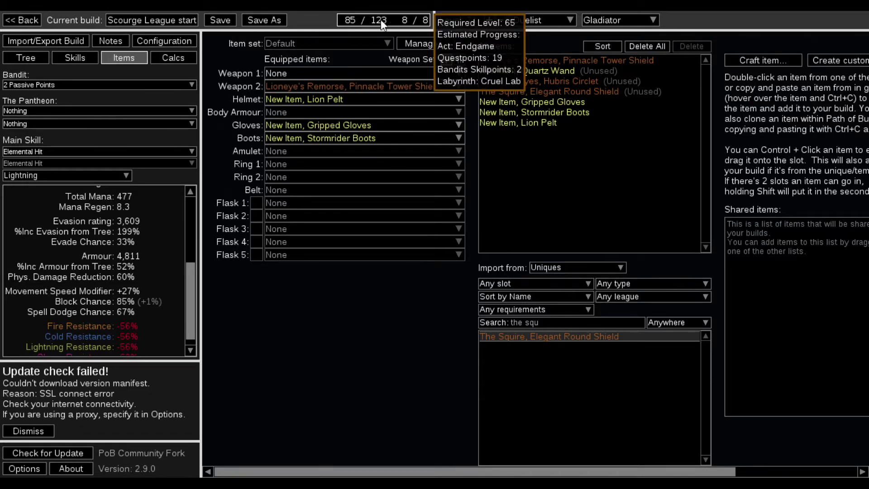
- Raise the character level to about 96
double_click(490, 19)
double_click(489, 20)
double_click(490, 20)
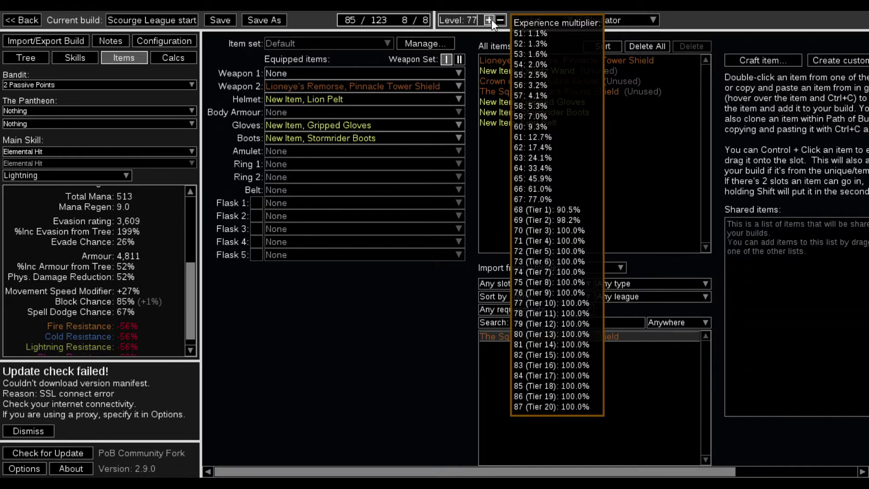
double_click(490, 20)
left_click(490, 20)
double_click(490, 20)
triple_click(490, 20)
double_click(490, 20)
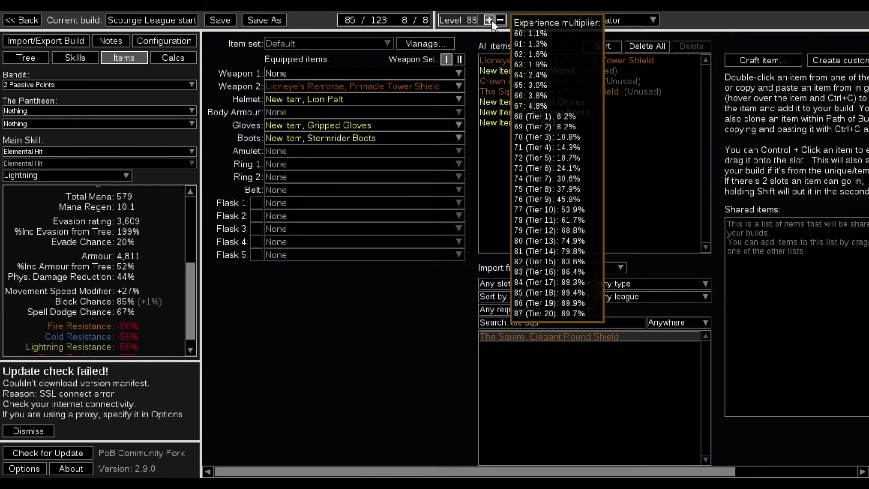
triple_click(489, 20)
double_click(492, 19)
double_click(492, 19)
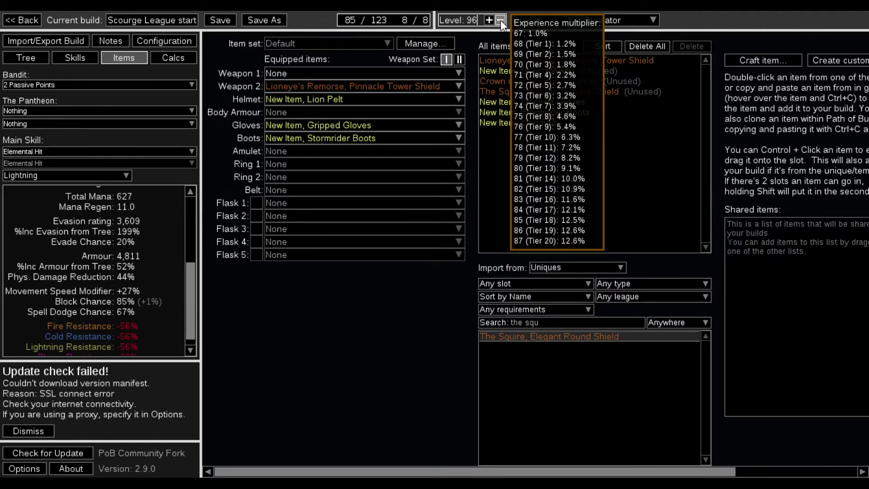
- Lower the character level from the endgame range to 65
left_click(500, 20)
triple_click(500, 19)
triple_click(501, 20)
triple_click(500, 20)
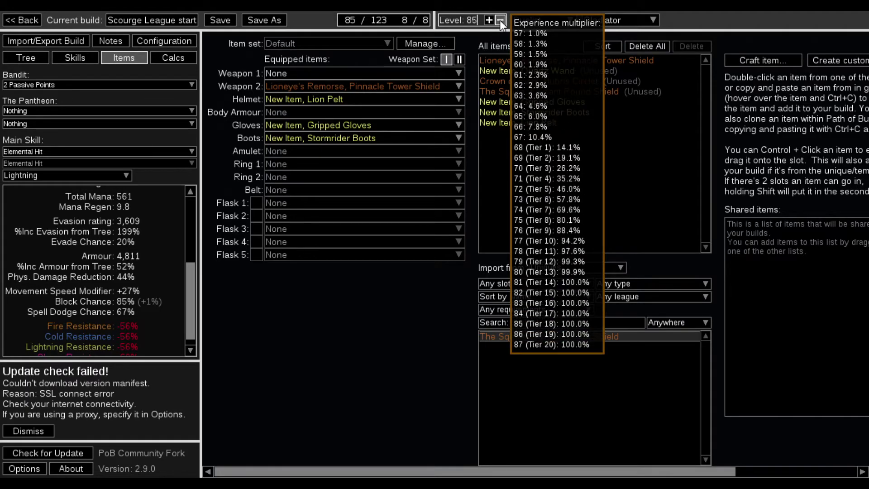
double_click(501, 20)
triple_click(500, 20)
double_click(500, 20)
double_click(499, 20)
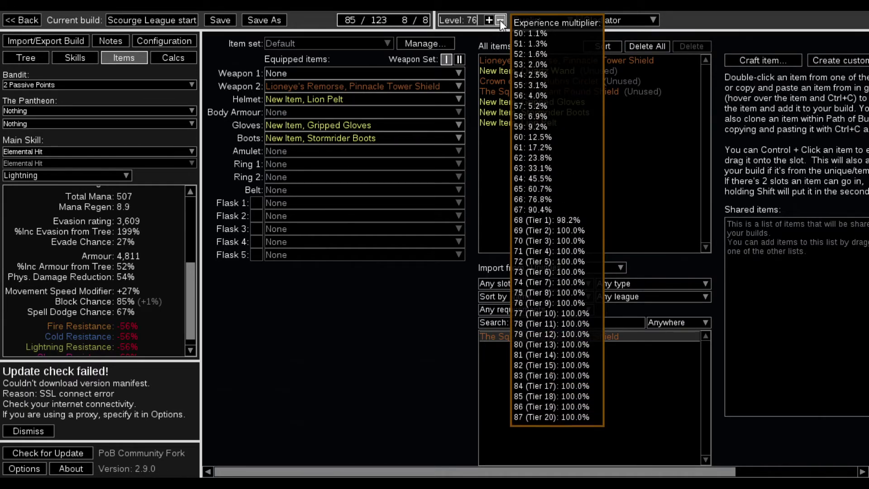
double_click(500, 20)
double_click(500, 20)
double_click(500, 20)
double_click(499, 19)
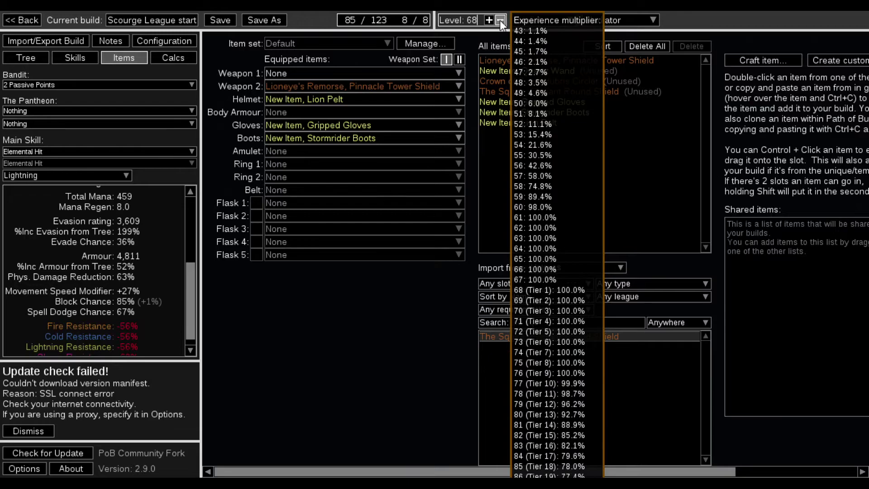
double_click(500, 20)
left_click(500, 20)
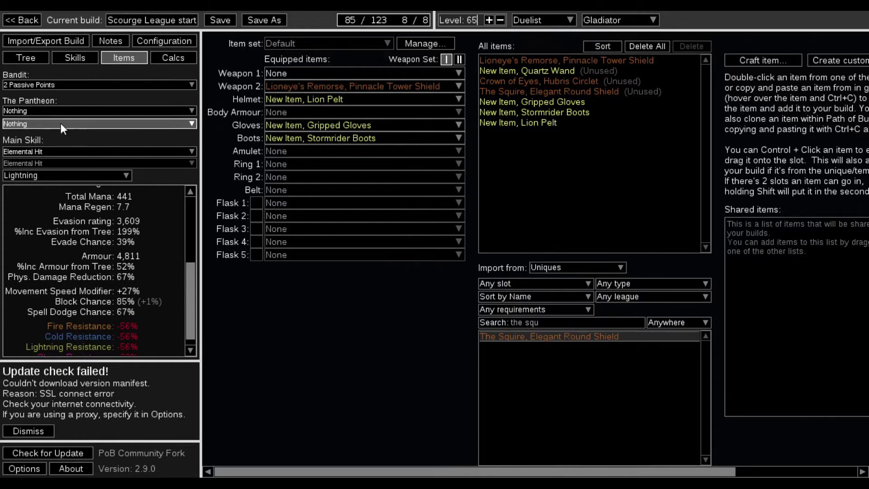
- Try allocating the keystone just below the last allocated node of the southern path on the passive tree
left_click(32, 58)
left_click_drag(479, 265, 439, 124)
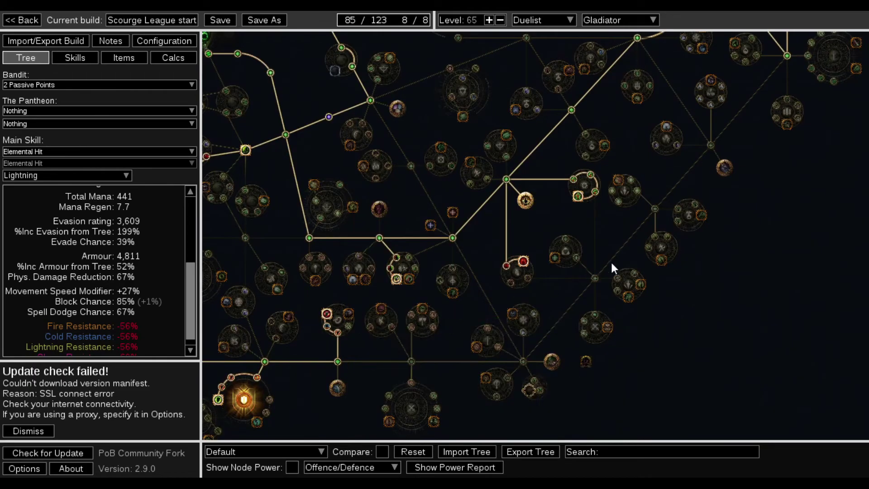
left_click_drag(773, 217, 609, 338)
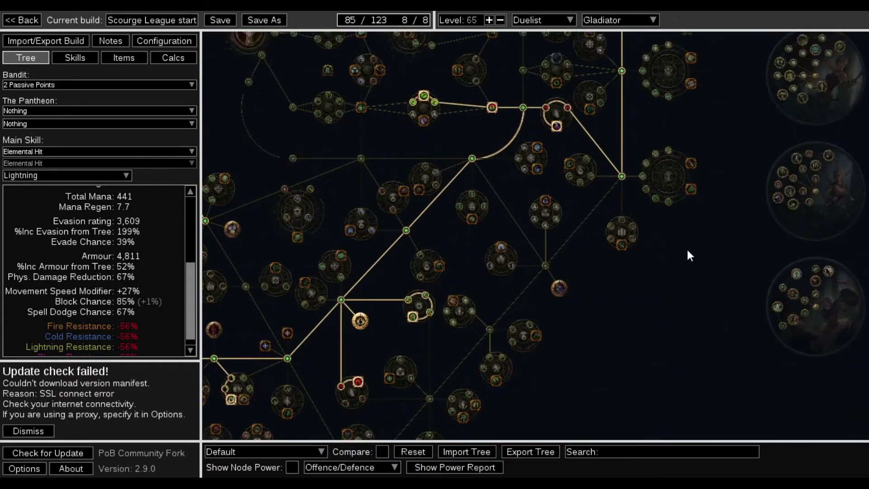
left_click_drag(733, 122, 694, 213)
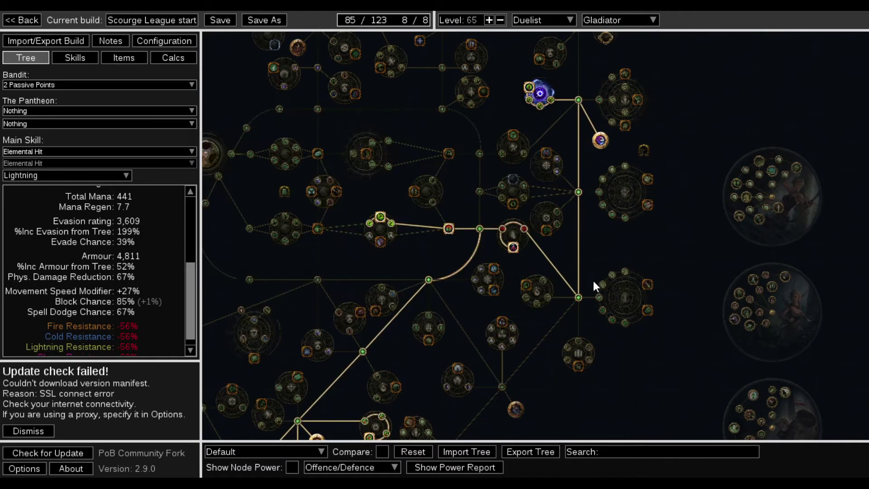
left_click_drag(697, 213, 679, 281)
left_click_drag(691, 245, 769, 144)
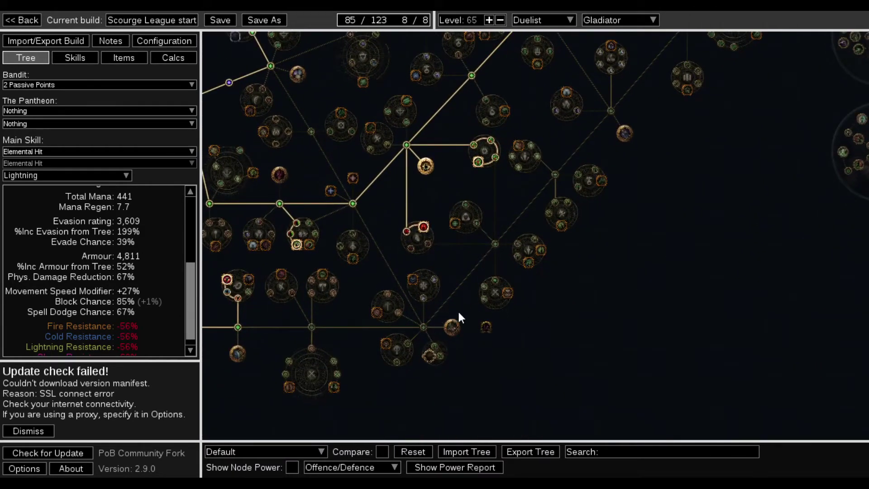
left_click(236, 354)
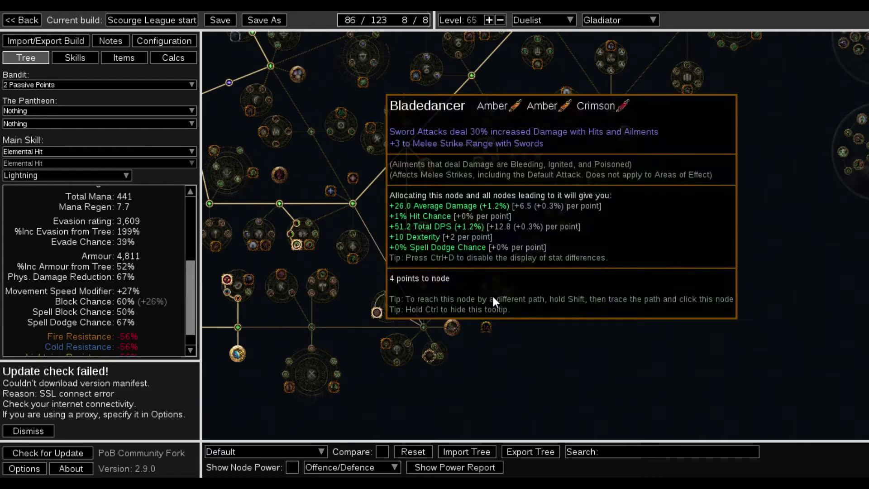
- Try allocating the Weapon Artistry notable, and unallocate it together with the small node leading to it
left_click_drag(529, 297, 493, 314)
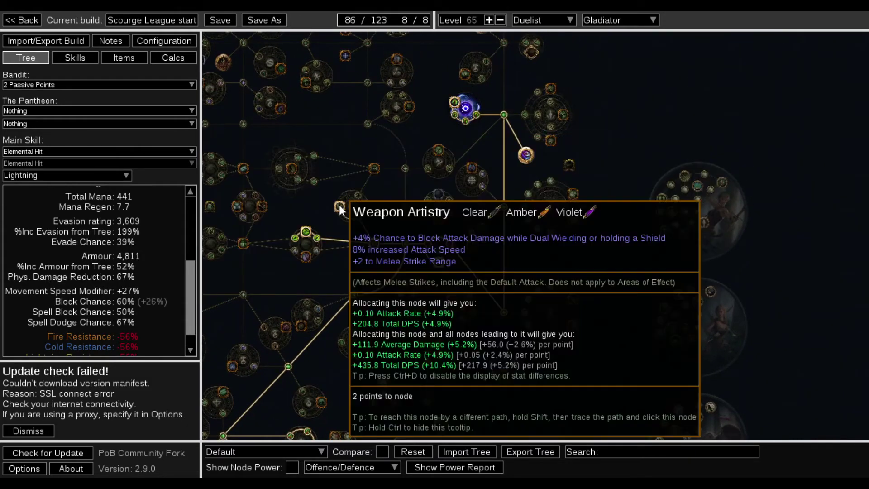
left_click(341, 204)
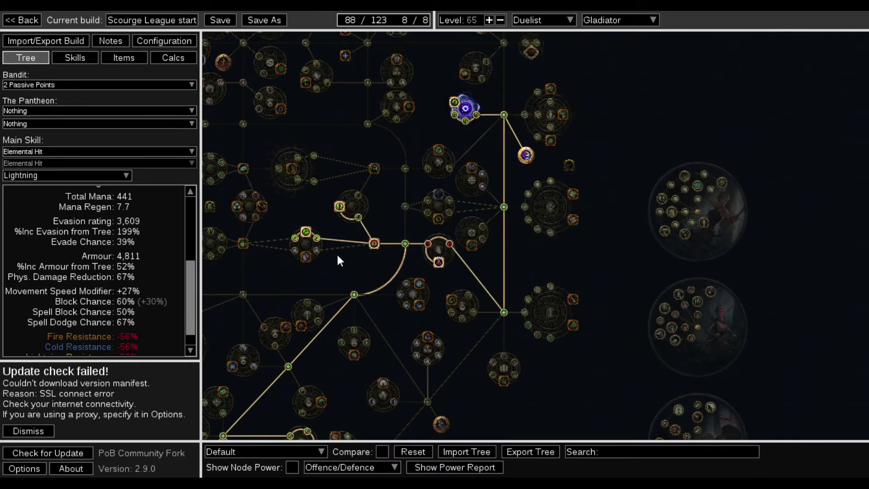
left_click(338, 208)
left_click(339, 207)
left_click(338, 207)
left_click(357, 217)
- Unallocate the keystone below the last allocated node of the southern passive path
left_click_drag(561, 418, 748, 201)
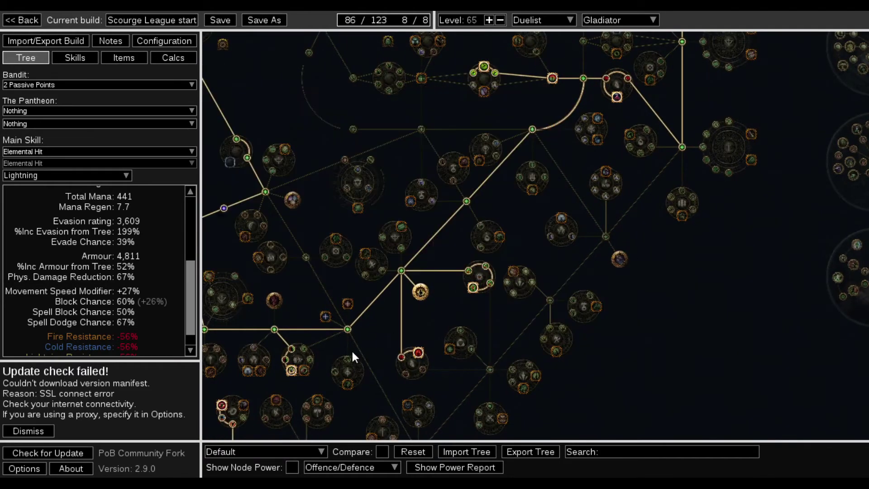
scroll(350, 352, "down", 2)
left_click_drag(580, 347, 594, 325)
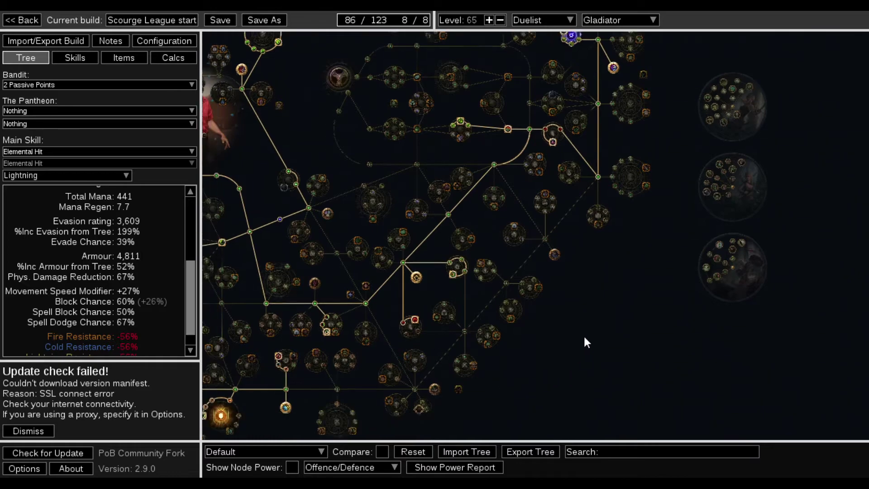
left_click_drag(305, 398, 378, 257)
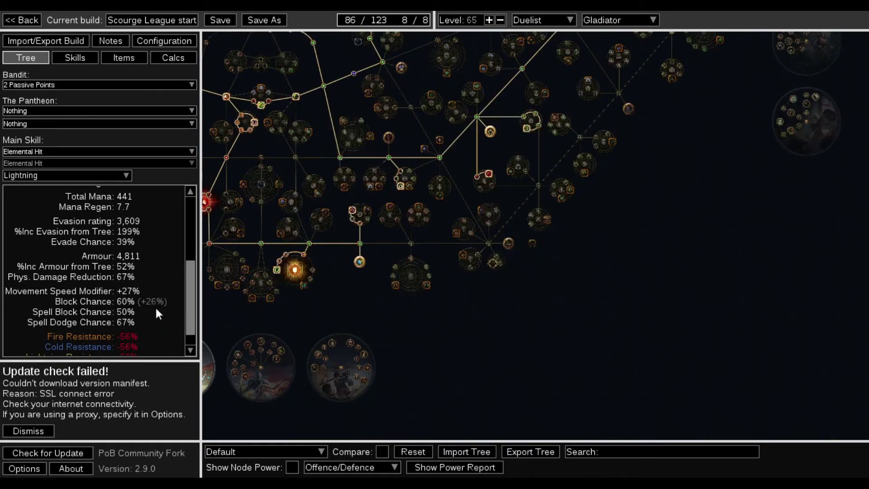
left_click(359, 261)
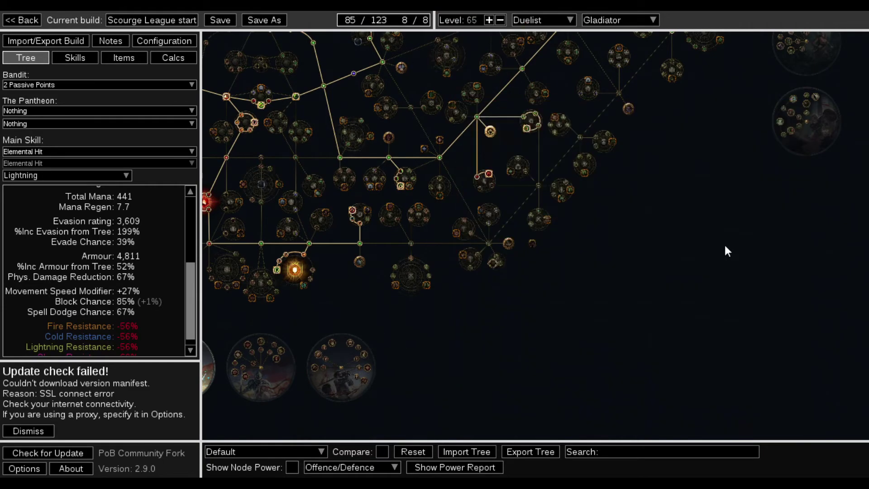
- Try allocating the passive cluster beside the Crimson Dance keystone, and unallocate it back to the first connecting node
left_click_drag(761, 198, 760, 346)
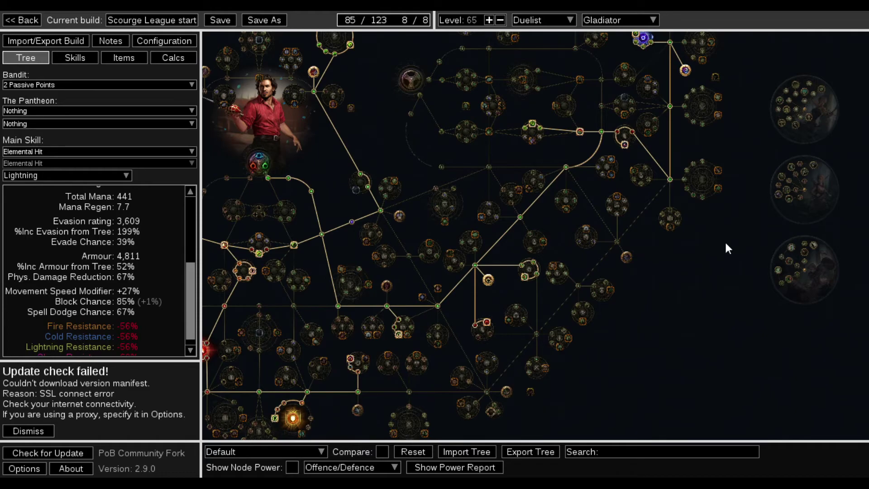
left_click_drag(722, 355, 867, 263)
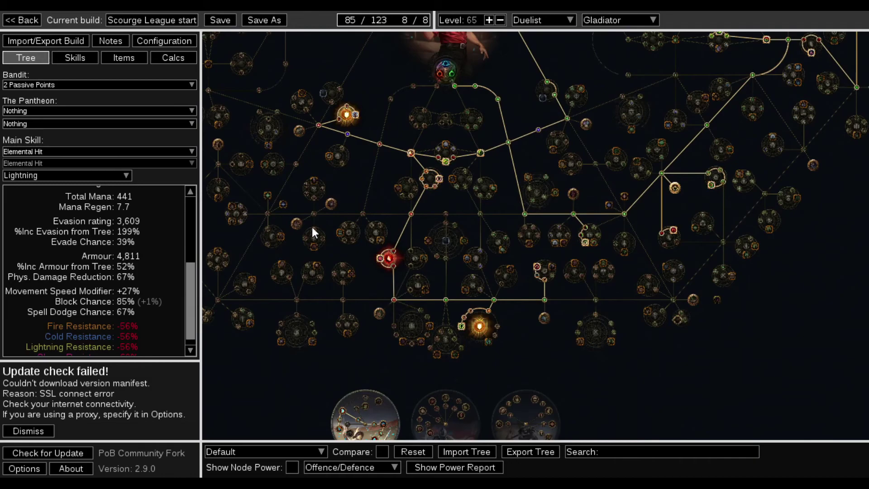
left_click(315, 213)
left_click(312, 194)
left_click(311, 194)
left_click(307, 190)
left_click(307, 190)
left_click(313, 182)
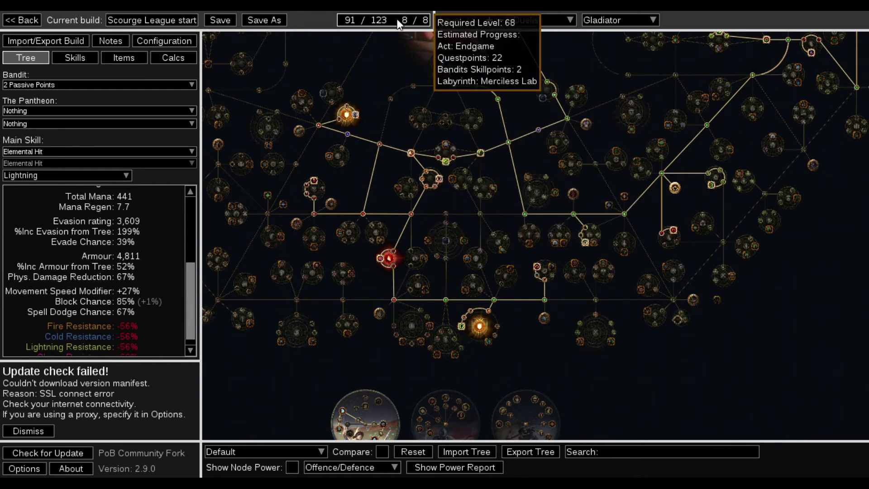
left_click(316, 198)
left_click(315, 213)
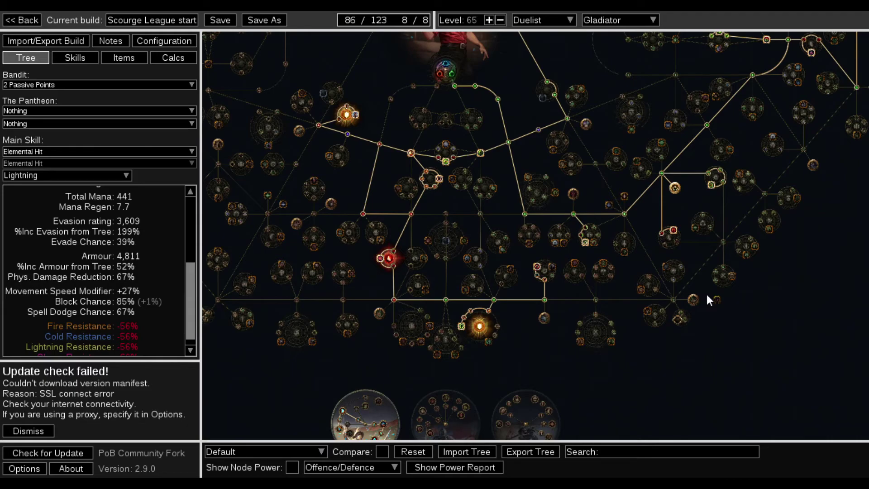
- Examine the passive tree around the Duelist start and read the Crimson Dance keystone's effects
left_click_drag(807, 209, 726, 317)
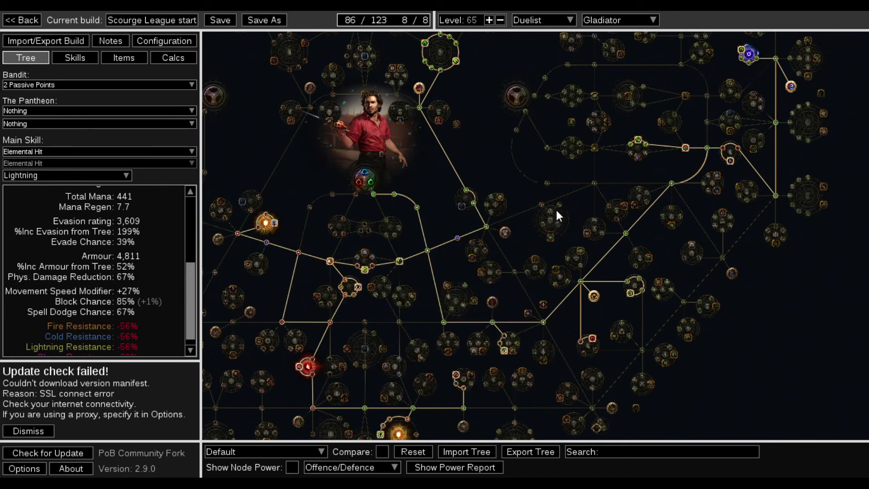
left_click_drag(498, 127, 441, 241)
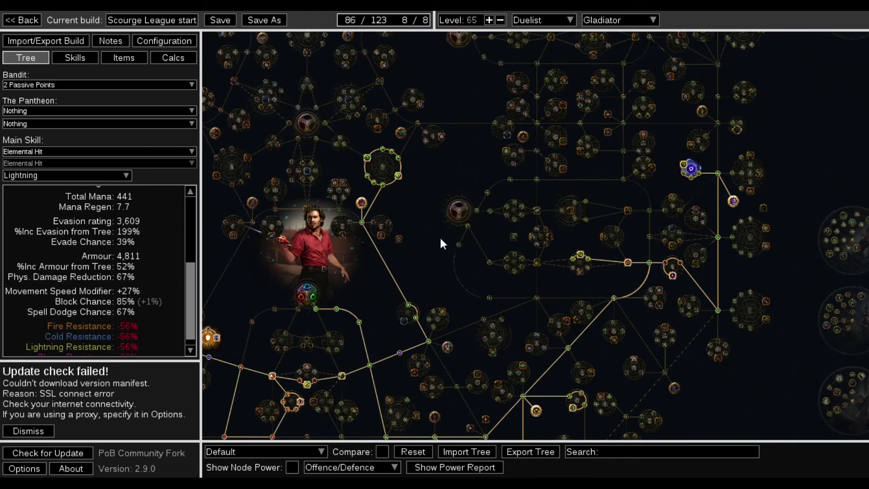
left_click_drag(426, 296, 473, 290)
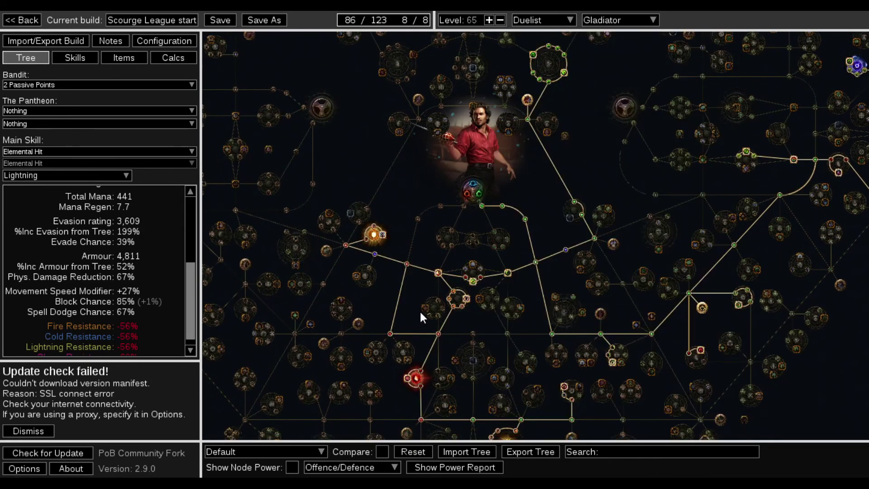
mouse_move(358, 324)
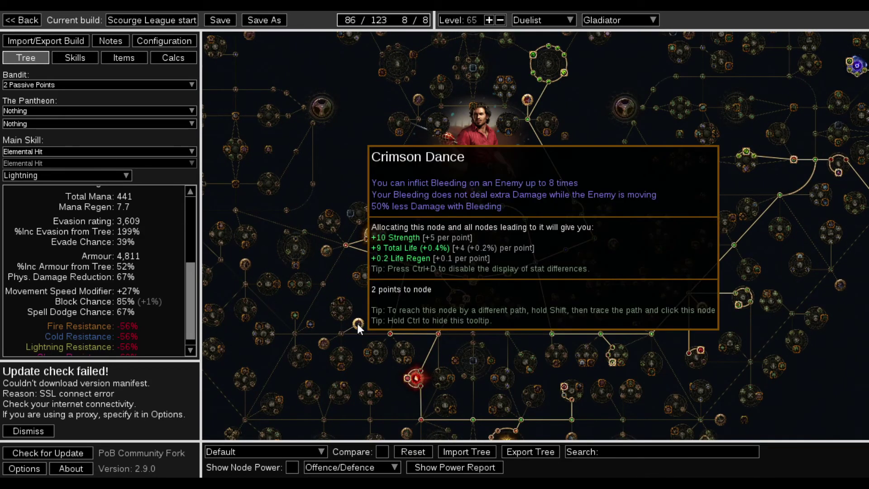